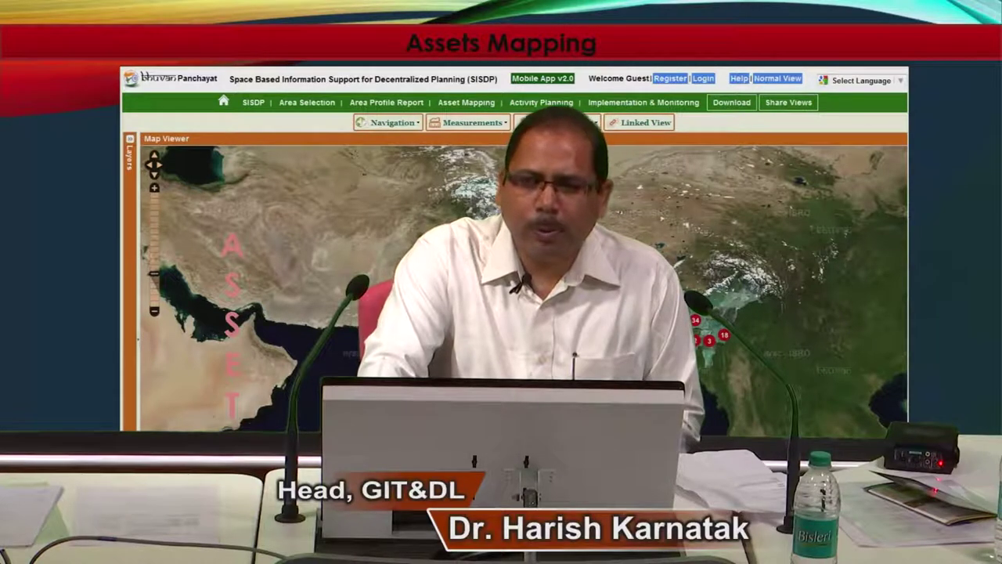
# Step: From the Bhuvan links page, open Rural > E-Governance > Decentralised Planning in a new tab
pyautogui.hotkey('alt', 'Tab')
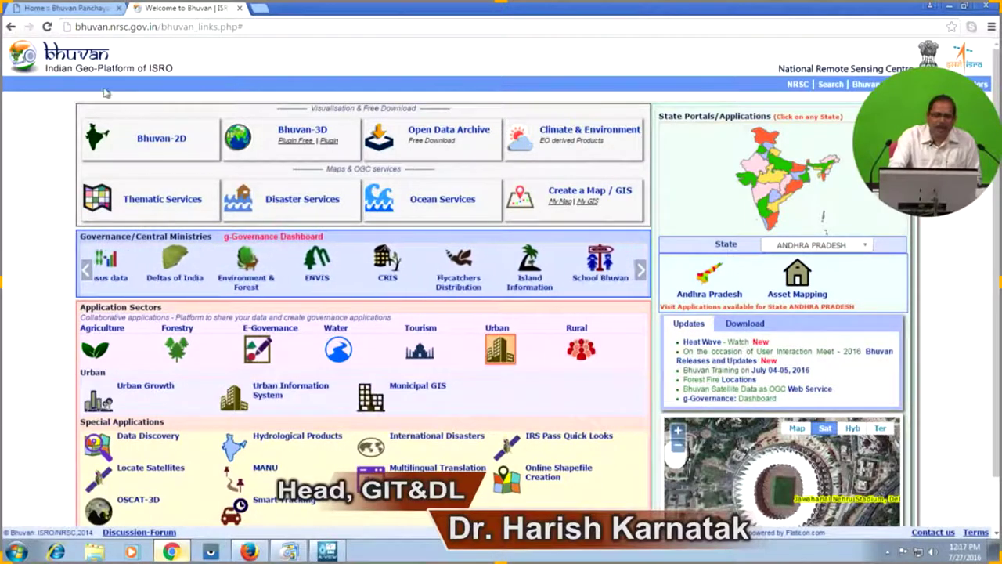
pyautogui.moveTo(75, 26); pyautogui.dragTo(159, 25)
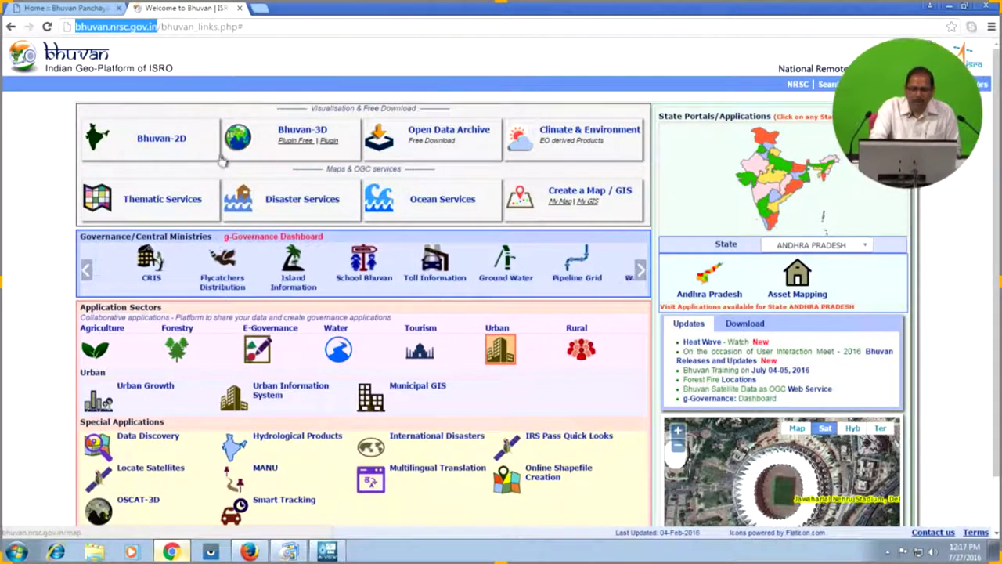
pyautogui.click(581, 349)
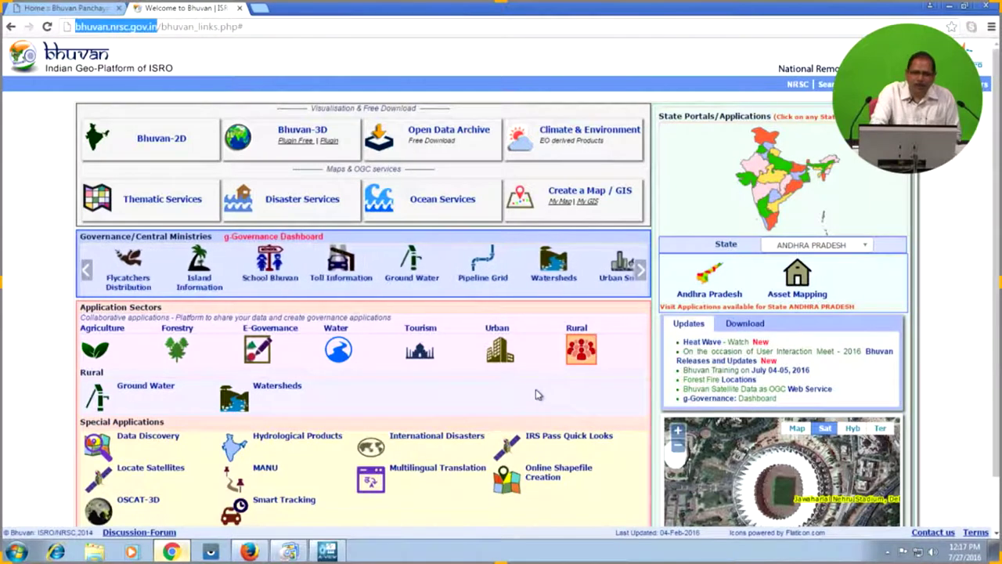
pyautogui.click(259, 350)
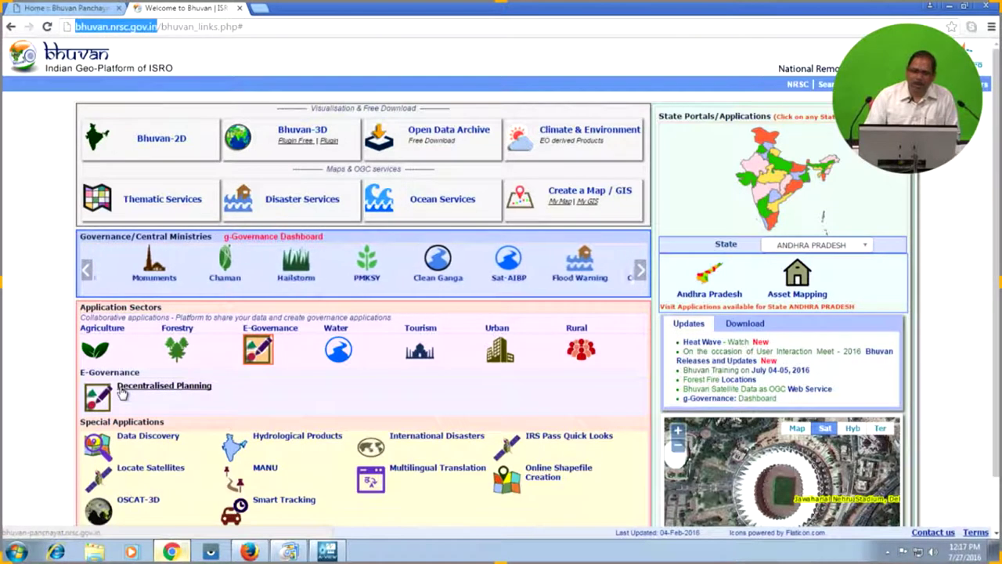
pyautogui.click(122, 393)
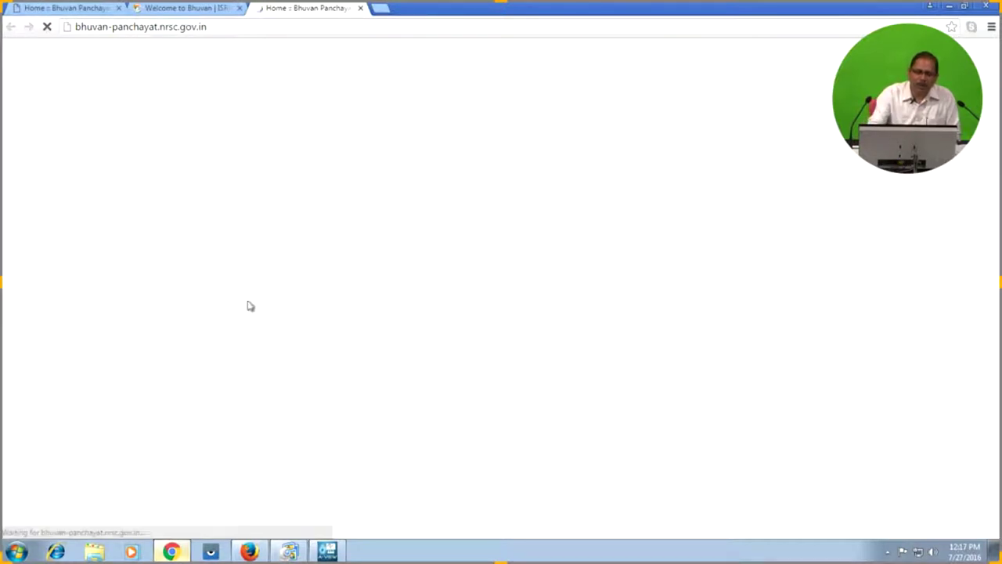
# Step: Show the loaded Bhuvan Panchayat India map and address, then display the A-VIEW presentation slides
pyautogui.click(52, 8)
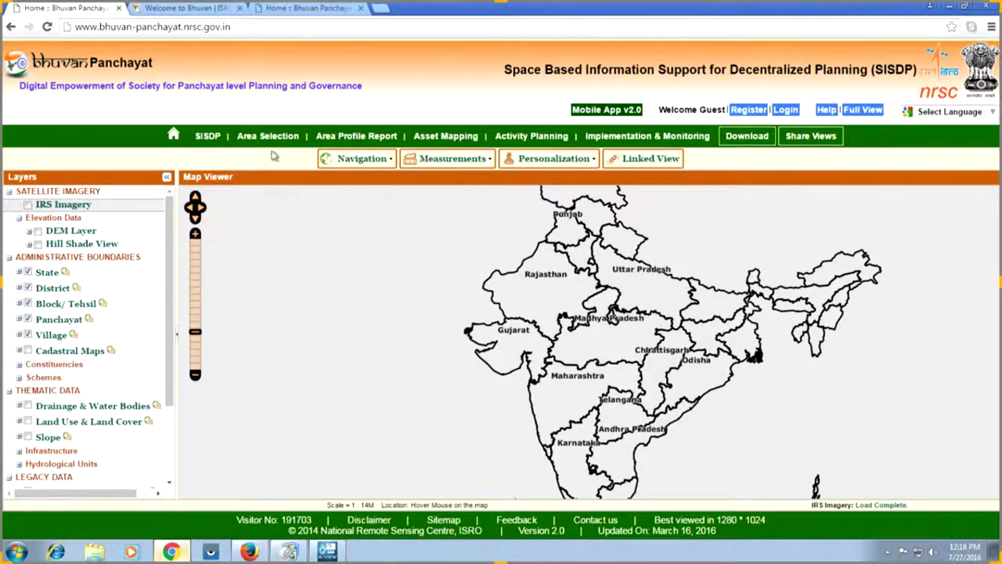
pyautogui.moveTo(77, 26); pyautogui.dragTo(232, 26)
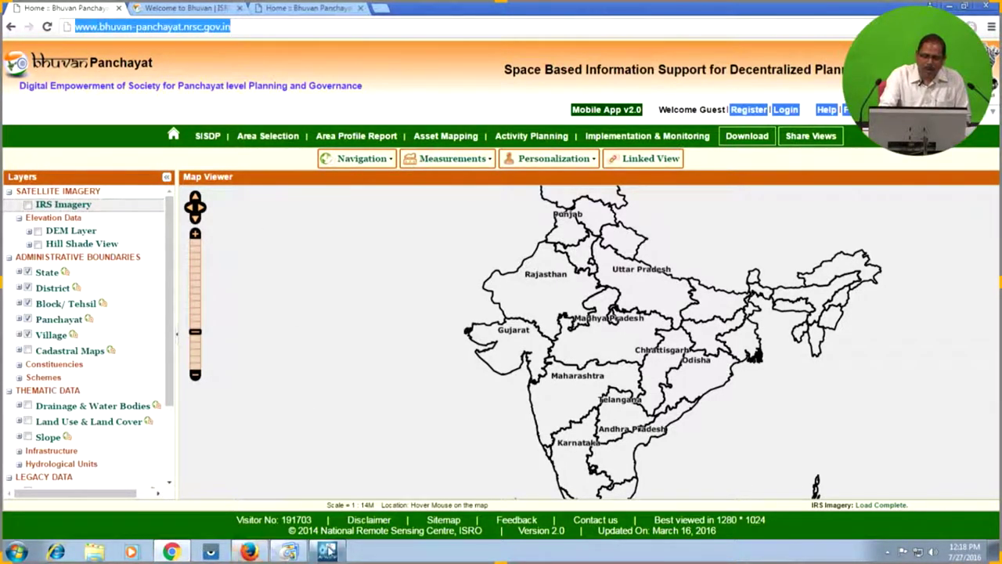
pyautogui.click(327, 551)
pyautogui.click(177, 78)
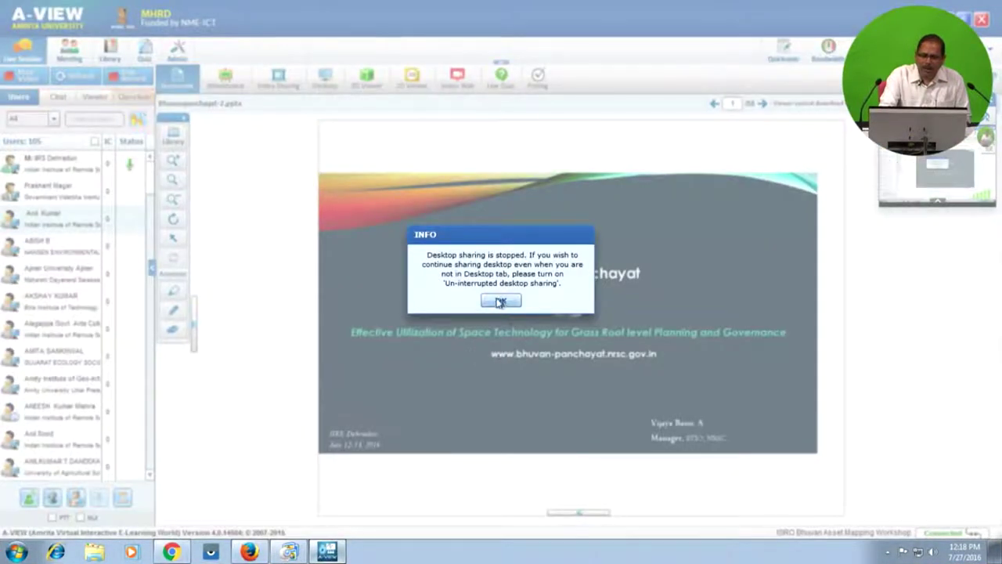
pyautogui.click(501, 301)
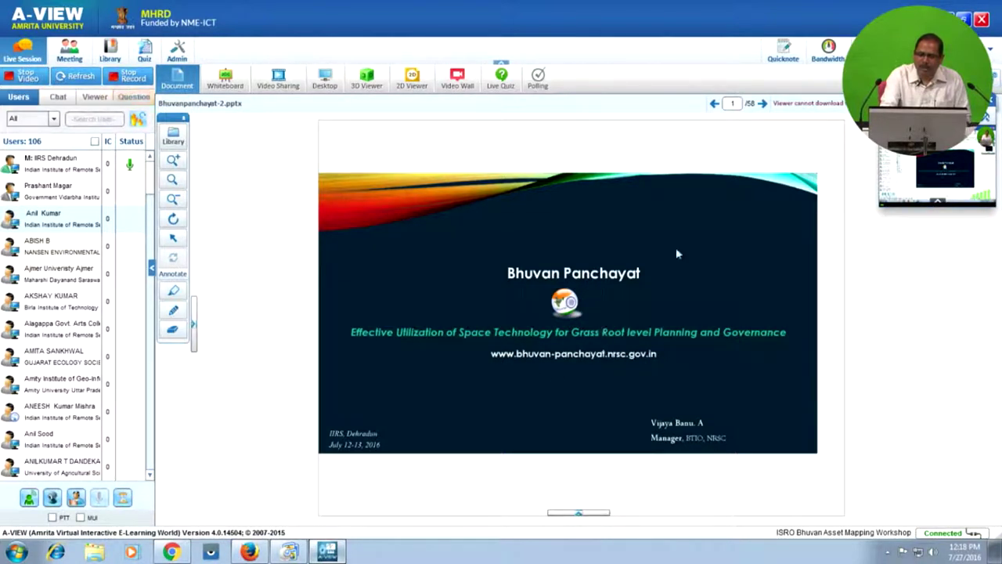
# Step: Advance the slides through Outline to page 4, Need and Requirements of Geo-Portal, then open desktop sharing
pyautogui.click(763, 104)
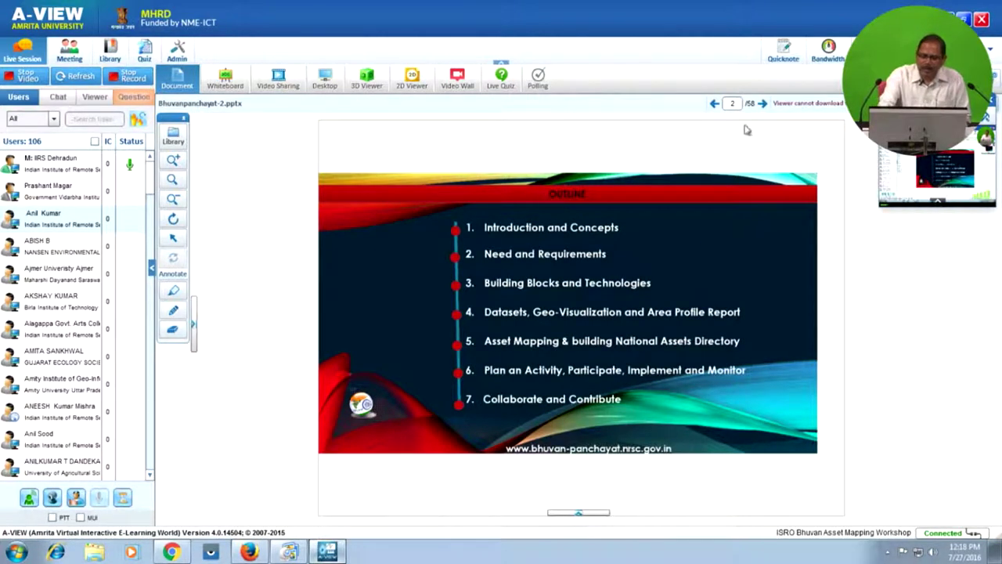
pyautogui.click(762, 104)
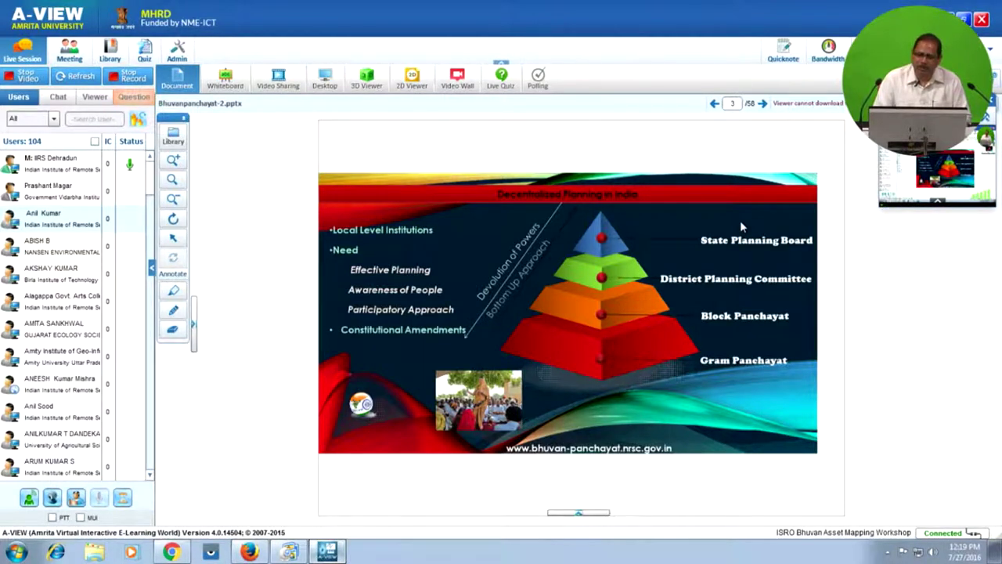
pyautogui.click(762, 106)
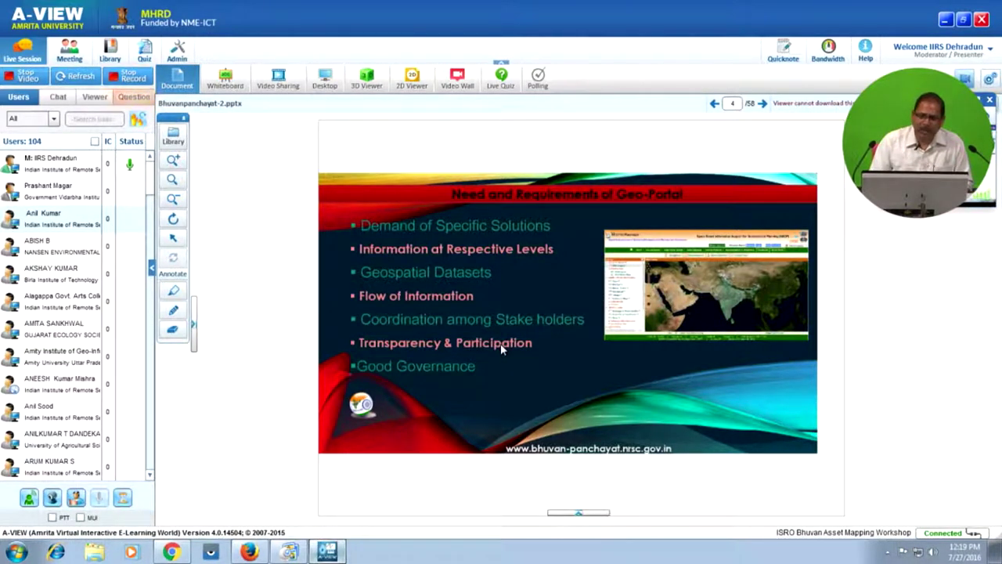
pyautogui.click(325, 78)
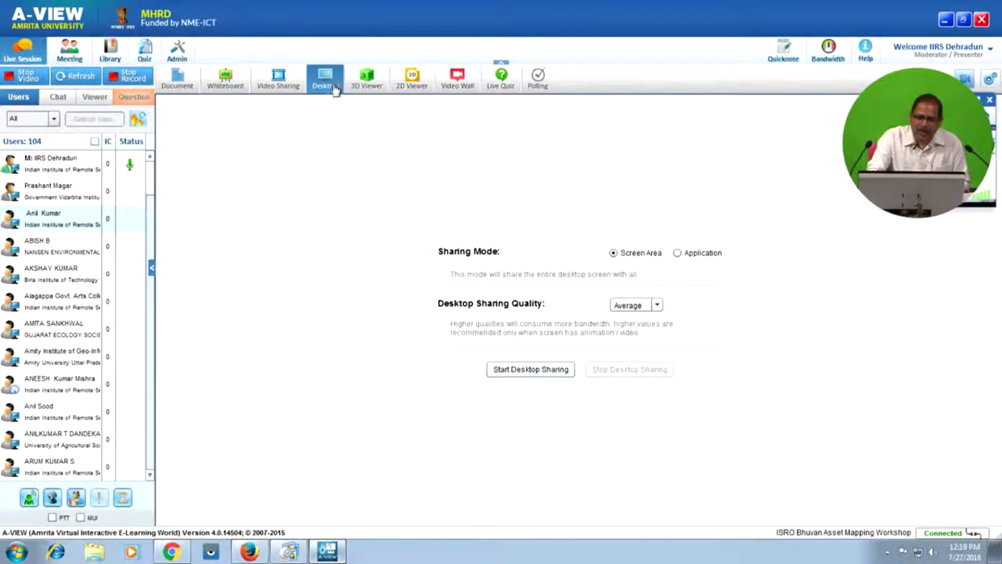
# Step: Share the entire screen and bring the Bhuvan Panchayat map window to the front
pyautogui.click(555, 370)
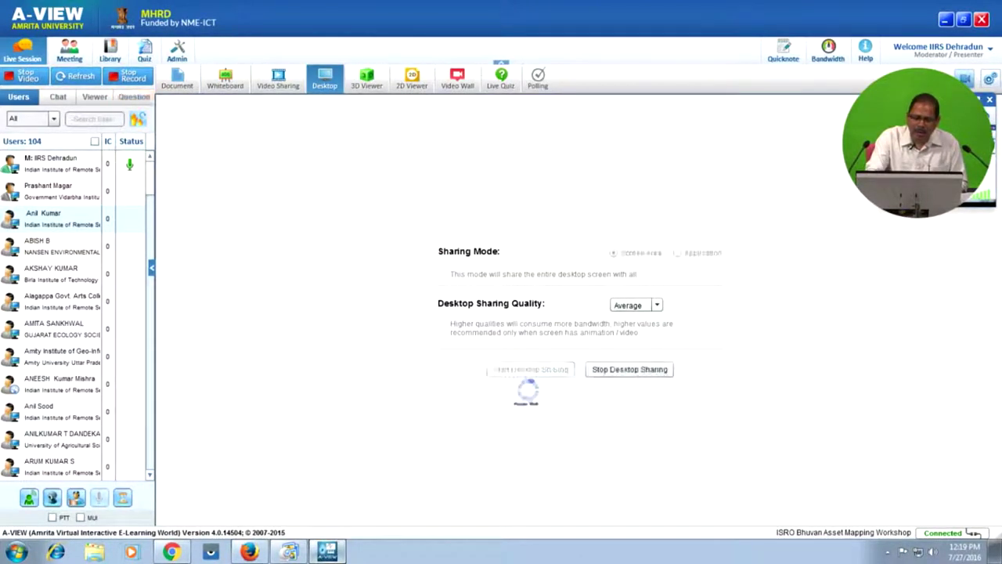
pyautogui.click(170, 552)
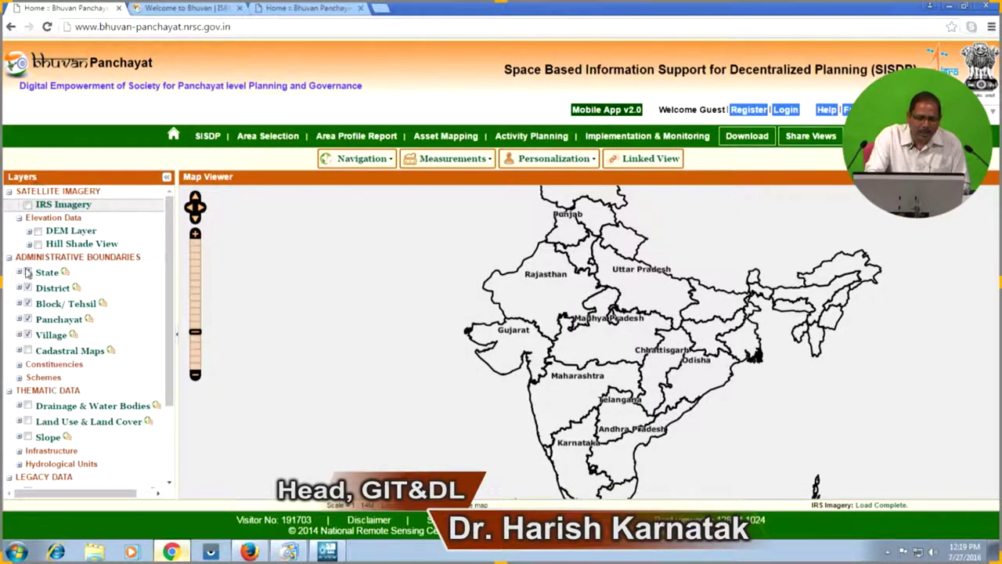
pyautogui.scroll(-3, 169, 270)
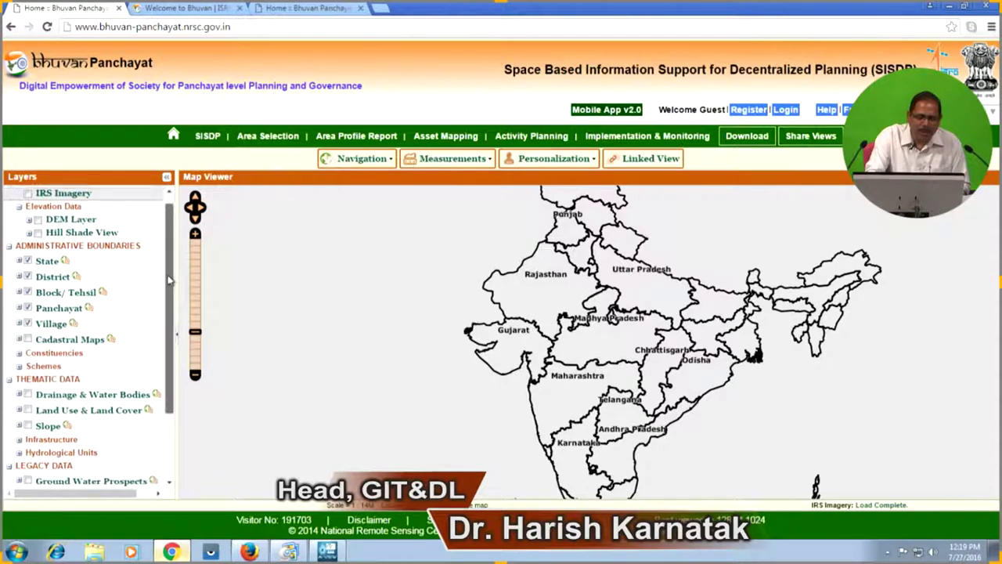
pyautogui.scroll(3, 167, 258)
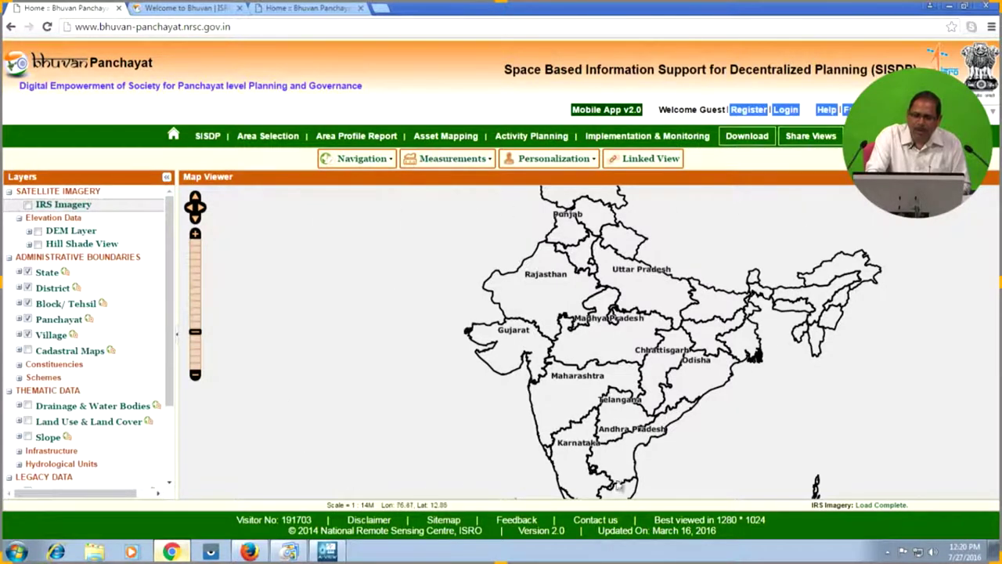
pyautogui.moveTo(638, 297); pyautogui.dragTo(595, 298)
pyautogui.scroll(1, 598, 299)
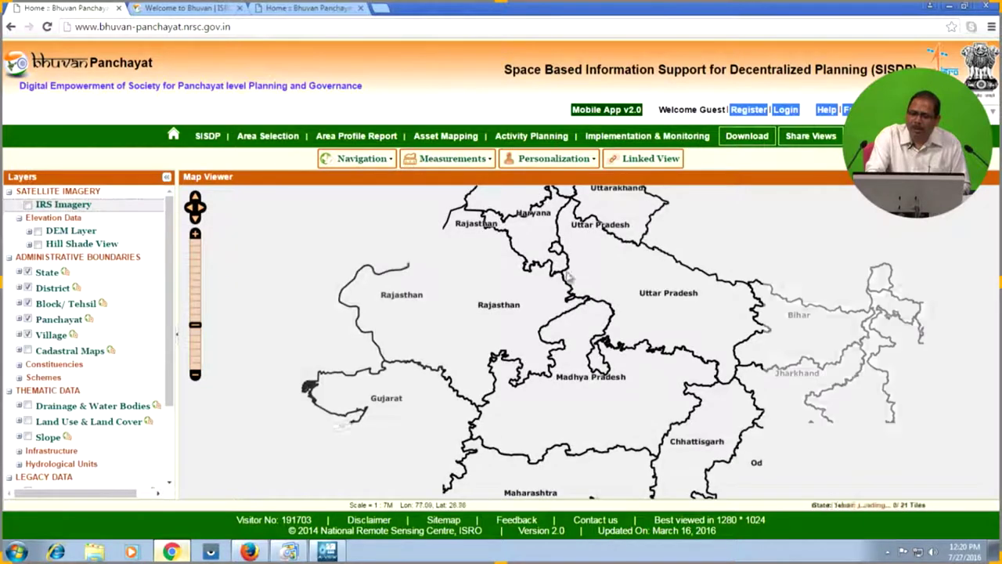
pyautogui.moveTo(567, 238); pyautogui.dragTo(564, 263)
pyautogui.moveTo(574, 321); pyautogui.dragTo(574, 270)
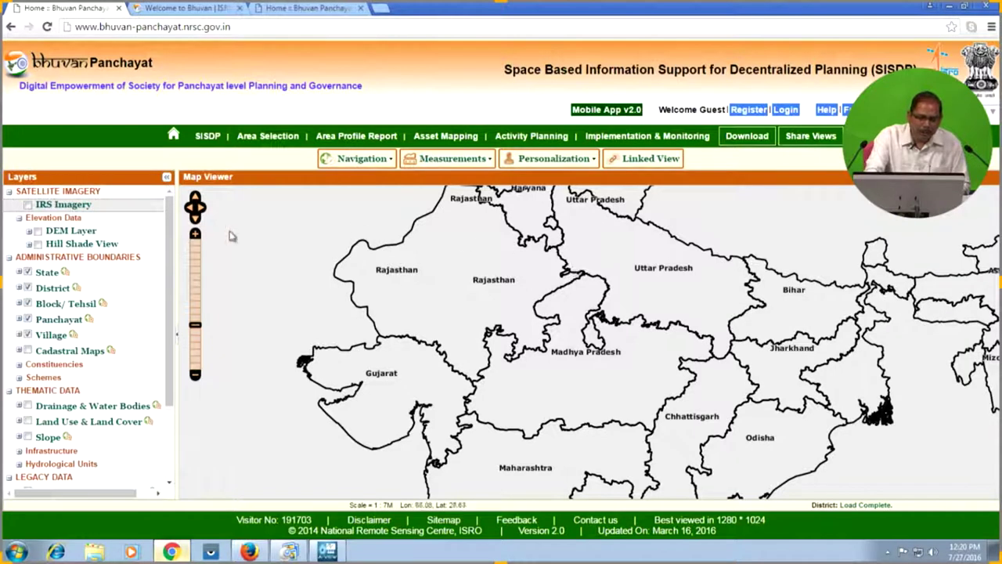
pyautogui.scroll(-1, 599, 282)
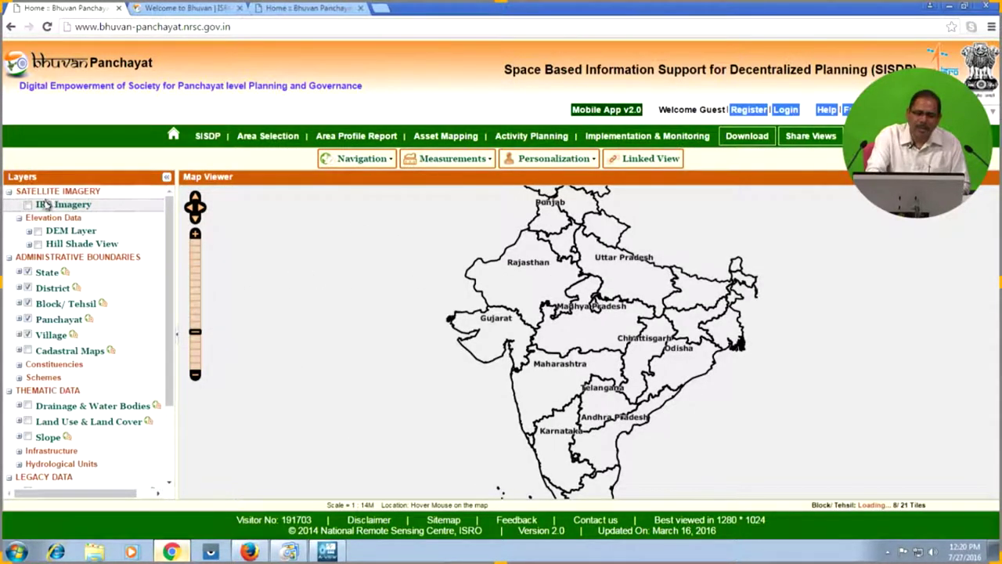
pyautogui.click(63, 205)
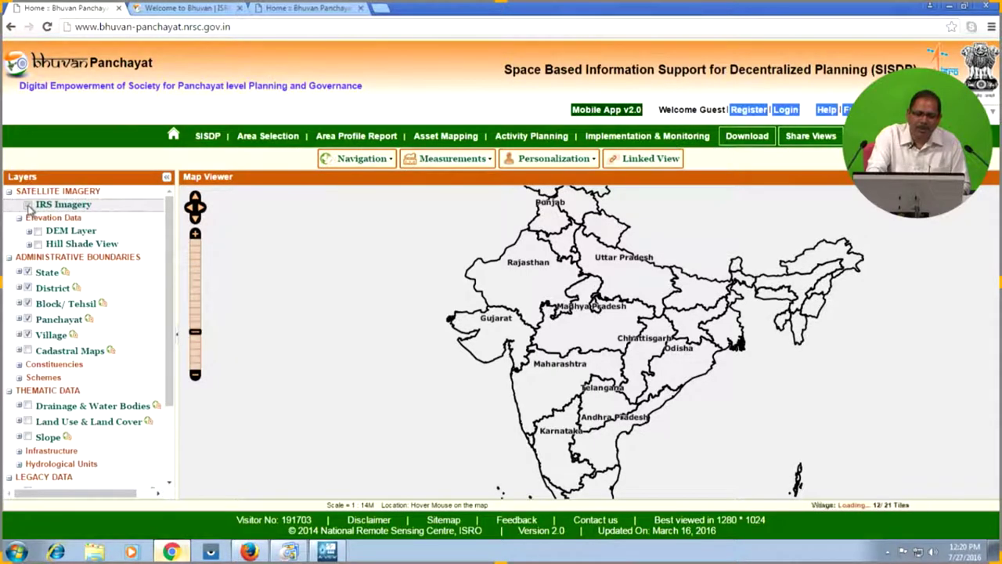
# Step: Reposition India over the IRS satellite imagery and zoom the map in one level
pyautogui.moveTo(625, 272); pyautogui.dragTo(626, 341)
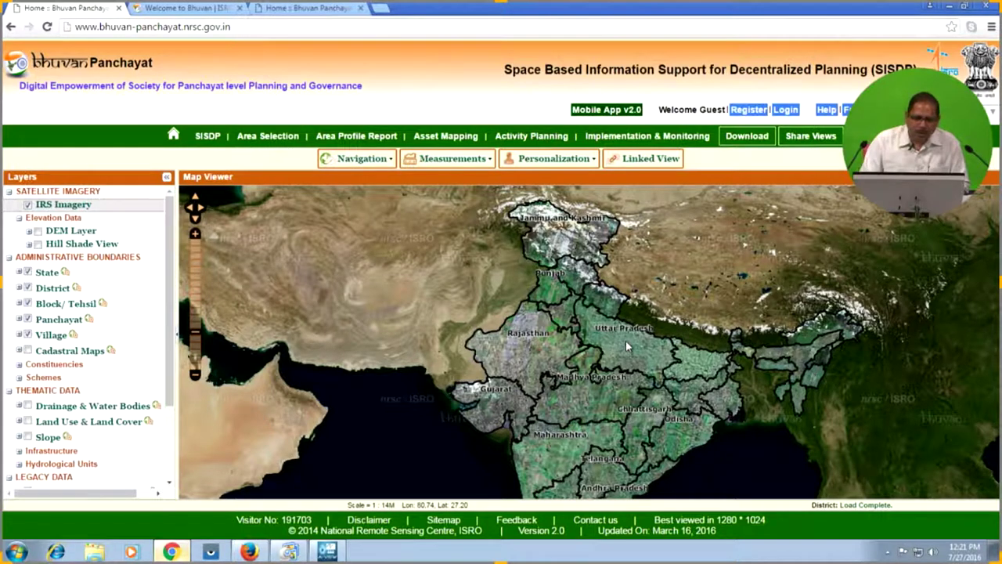
pyautogui.moveTo(626, 307); pyautogui.dragTo(620, 240)
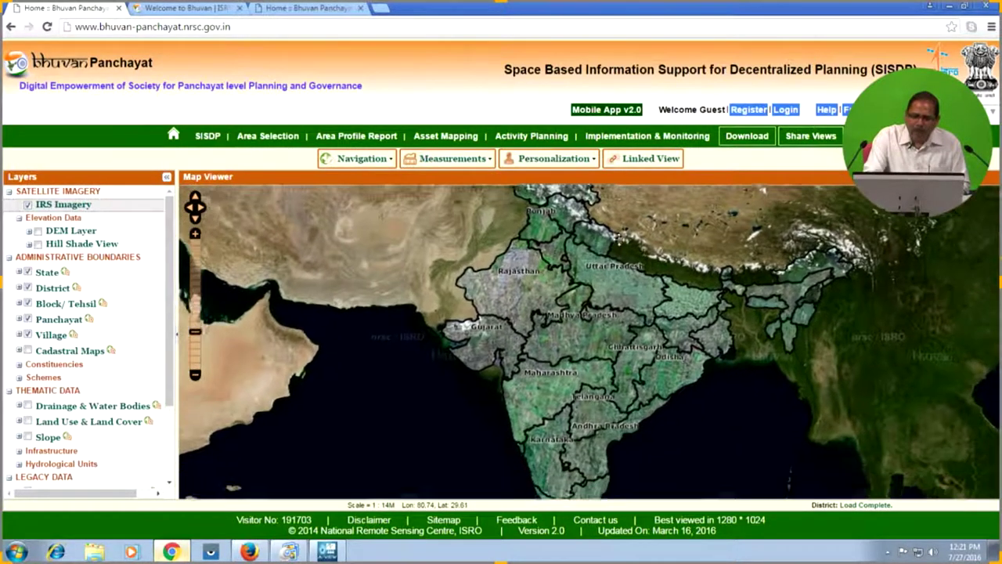
pyautogui.moveTo(601, 282); pyautogui.dragTo(600, 310)
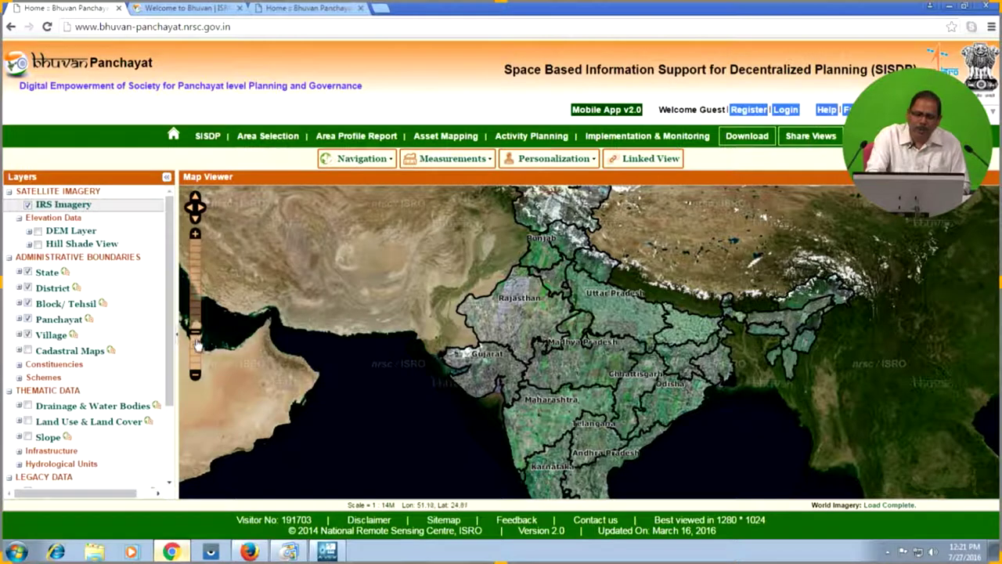
pyautogui.click(195, 237)
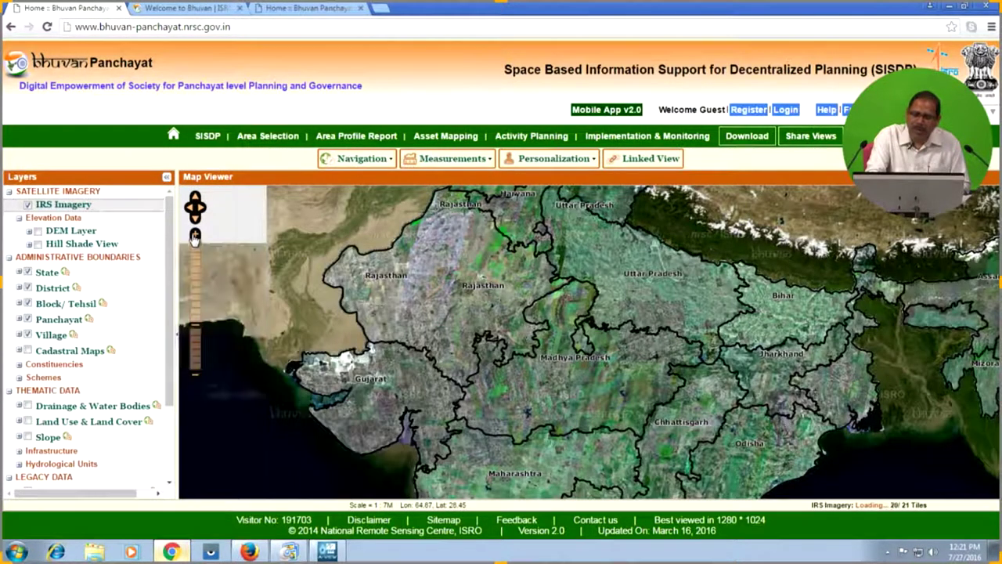
# Step: Zoom from all-India view into Uttarakhand at 1:2M, centring Dehradun, Tehri Garhwal and Chamoli districts
pyautogui.click(196, 375)
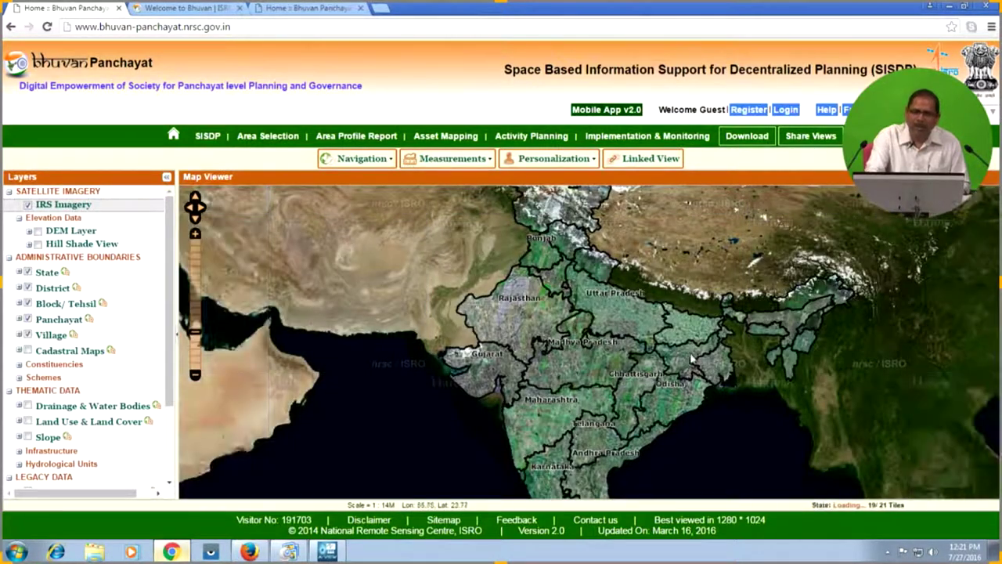
pyautogui.moveTo(766, 307); pyautogui.dragTo(710, 304)
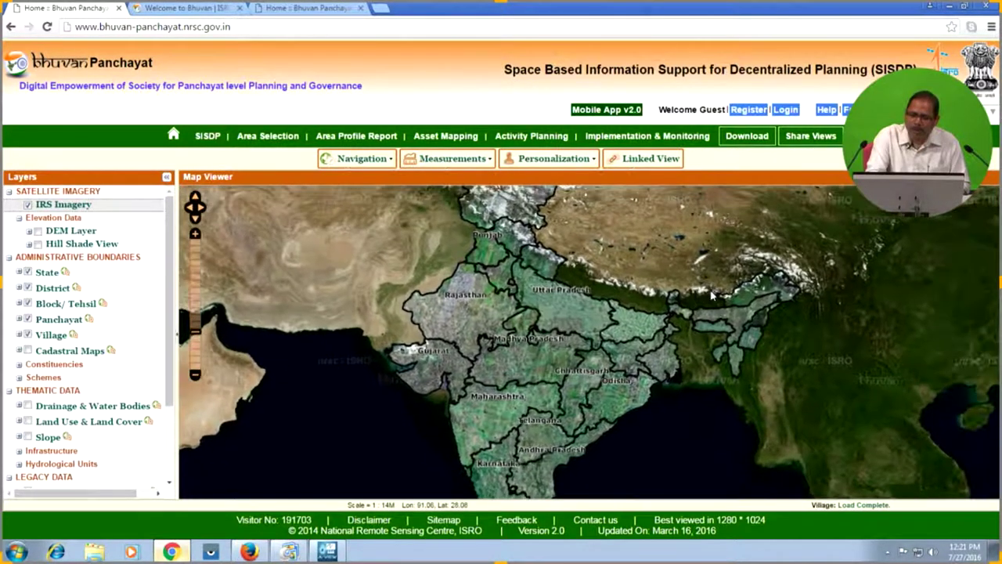
pyautogui.doubleClick(537, 283)
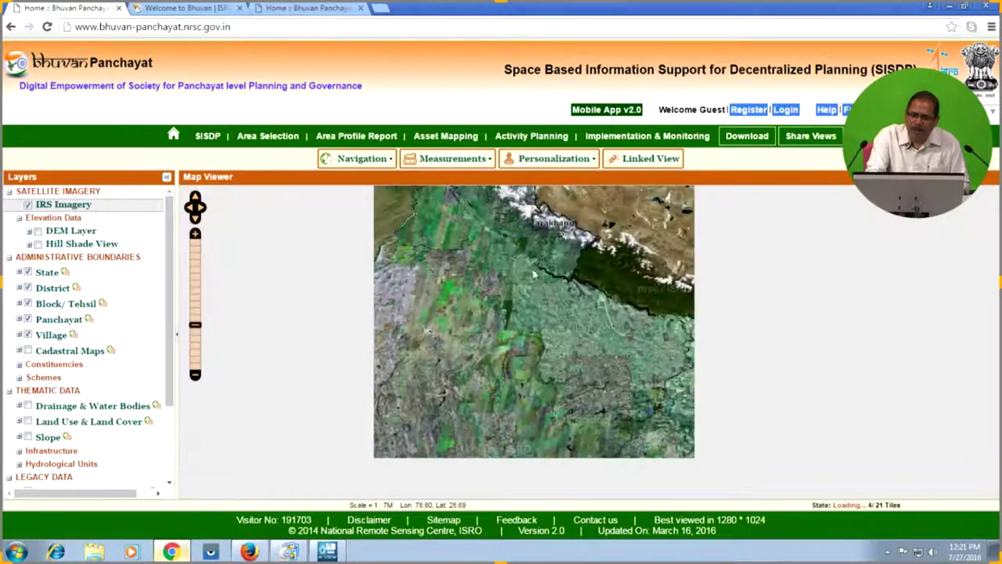
pyautogui.doubleClick(551, 326)
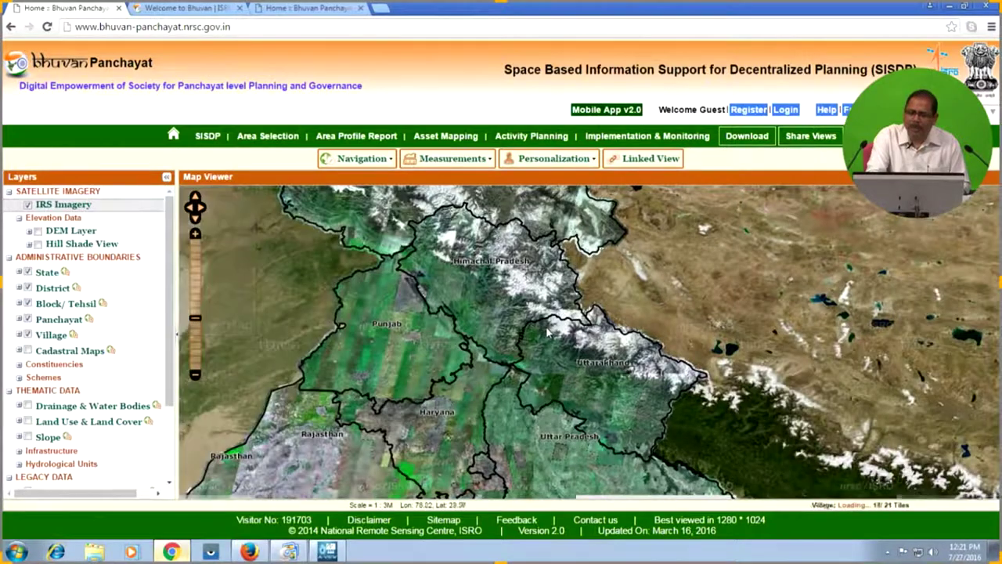
pyautogui.doubleClick(550, 361)
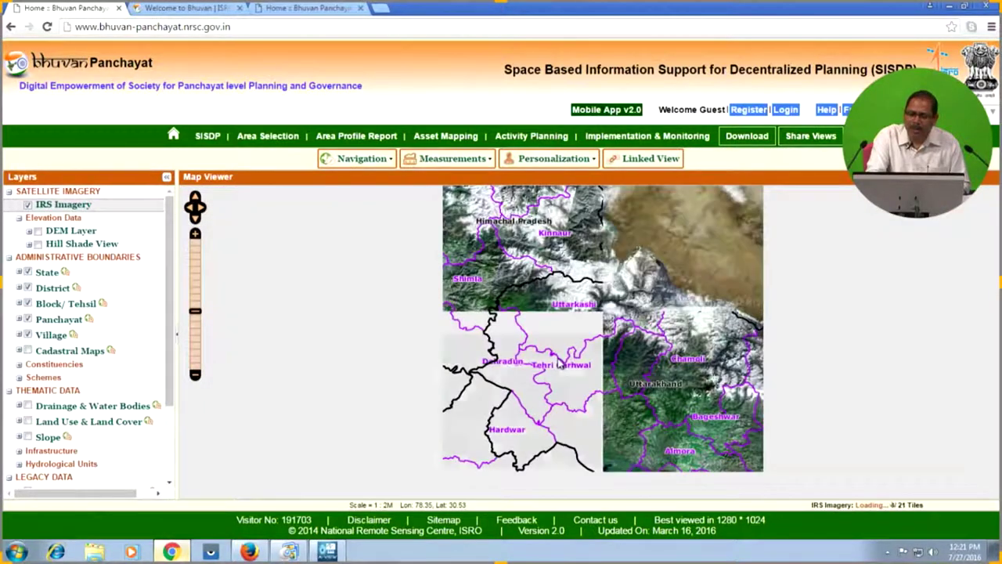
pyautogui.moveTo(560, 368); pyautogui.dragTo(579, 296)
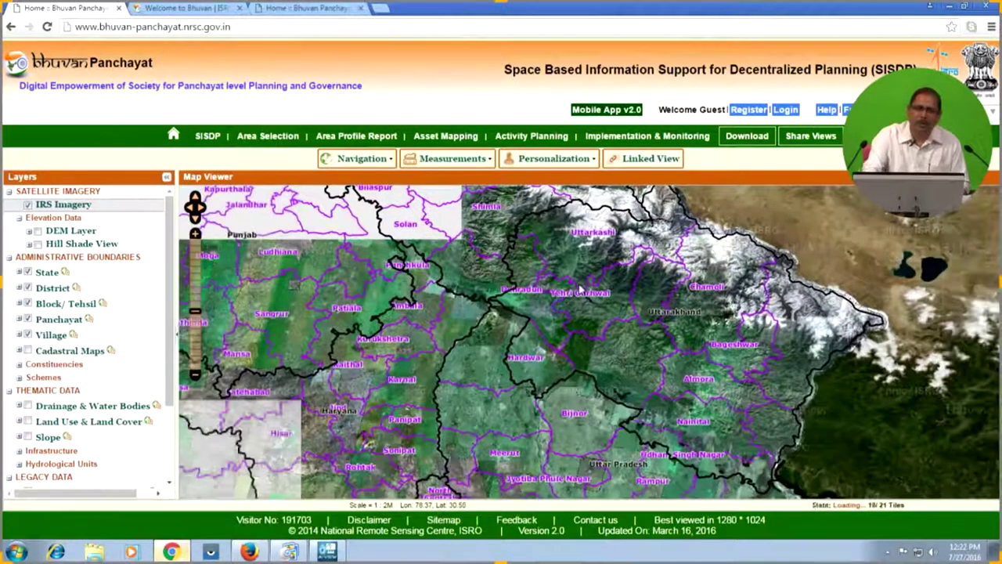
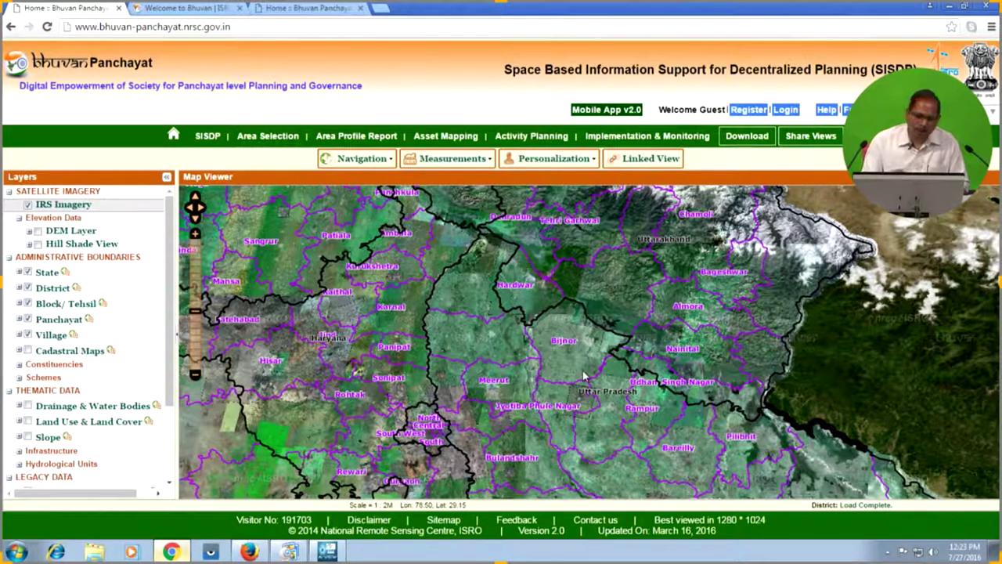
# Step: Replace IRS Imagery with the DEM Layer and expand its legend (High 8806 to Low -70)
pyautogui.scroll(-1, 378, 376)
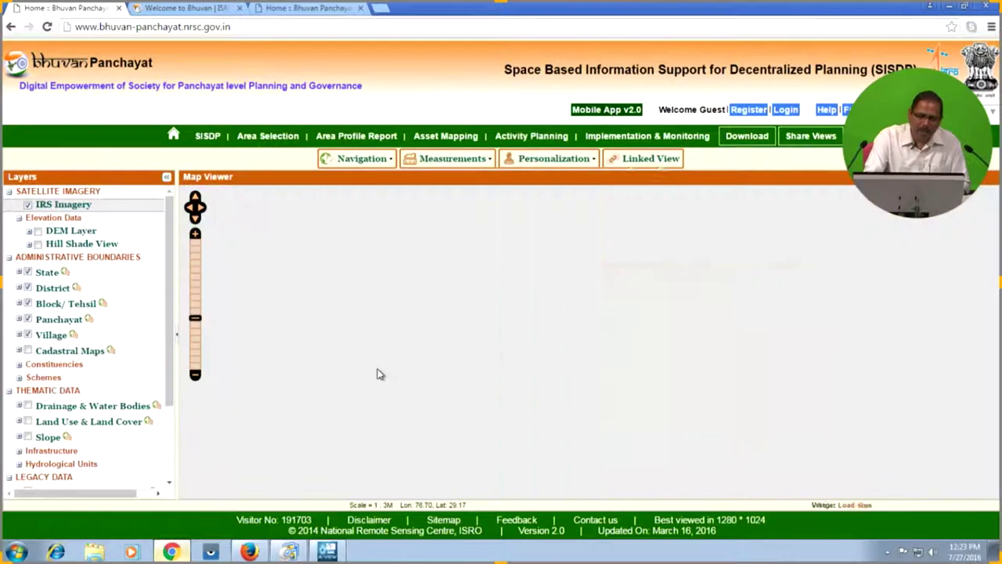
pyautogui.click(28, 204)
pyautogui.click(38, 231)
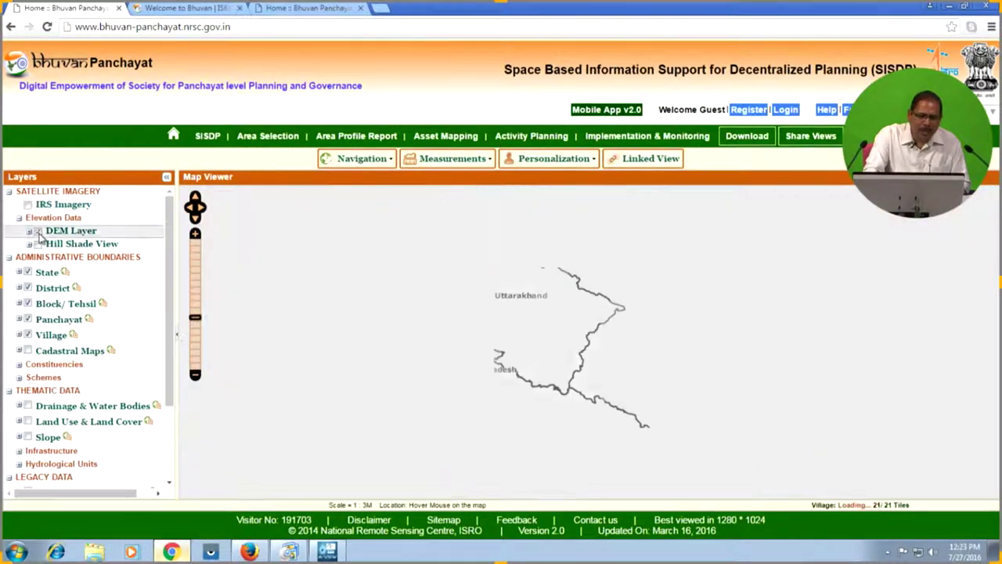
pyautogui.moveTo(369, 353); pyautogui.dragTo(561, 300)
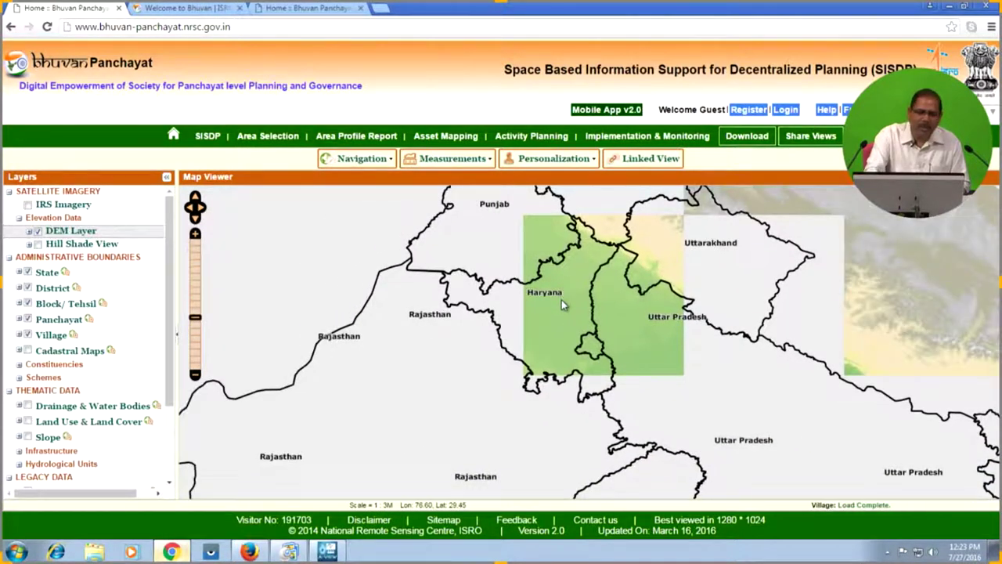
pyautogui.click(29, 231)
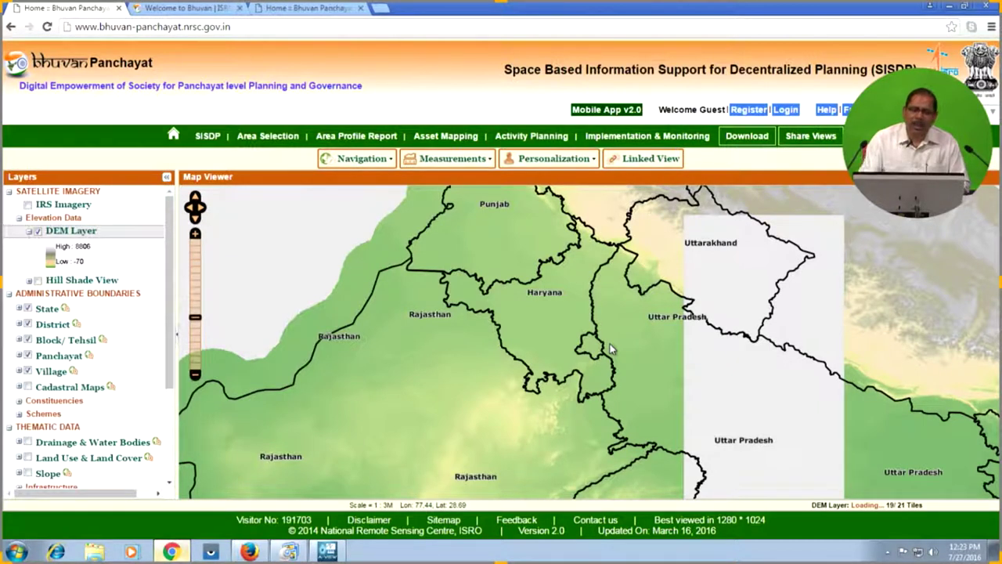
# Step: Pan and zoom out toward Himachal Pradesh and Jammu and Kashmir, then switch off the DEM layer
pyautogui.moveTo(610, 348); pyautogui.dragTo(549, 308)
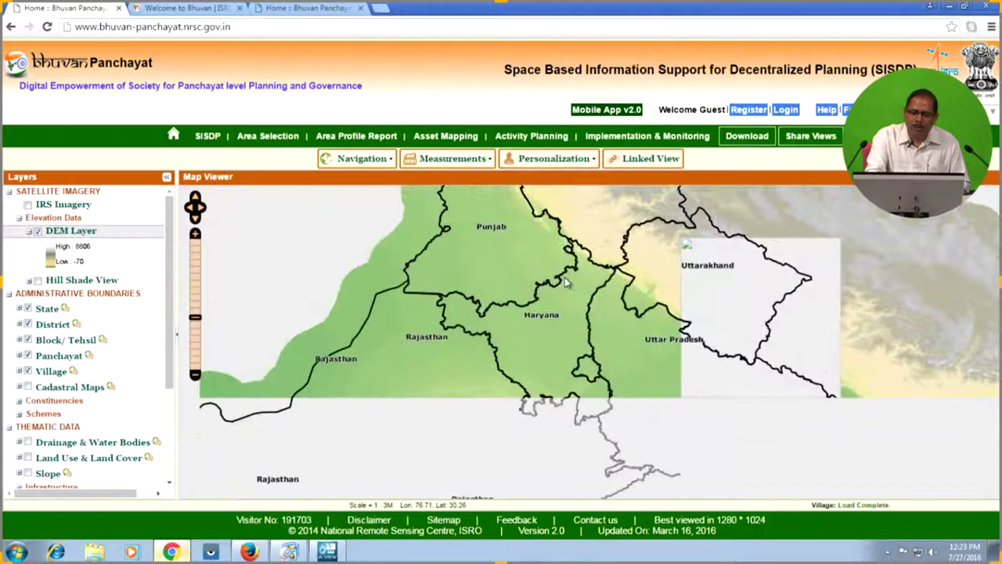
pyautogui.scroll(-1, 564, 277)
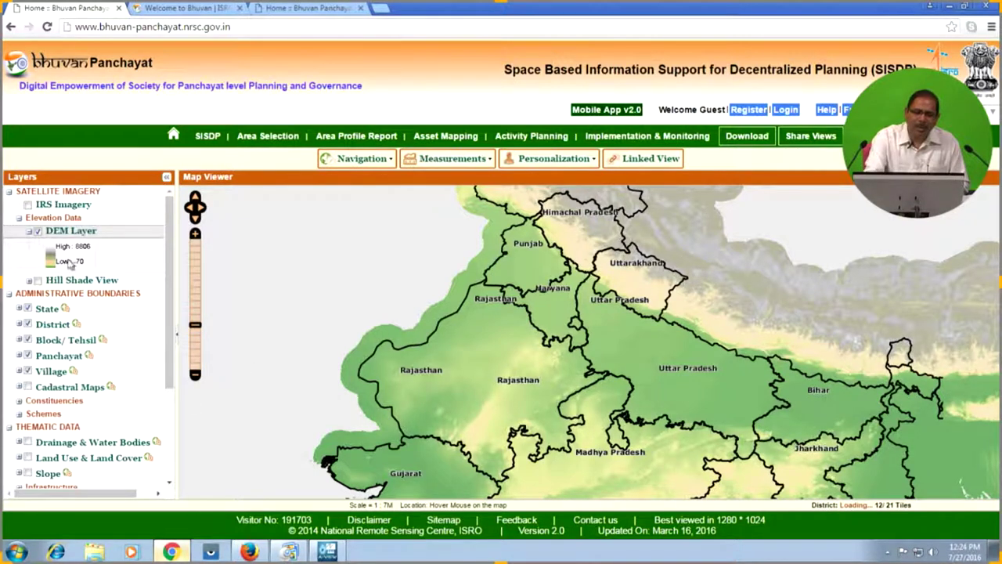
pyautogui.moveTo(595, 349); pyautogui.dragTo(540, 327)
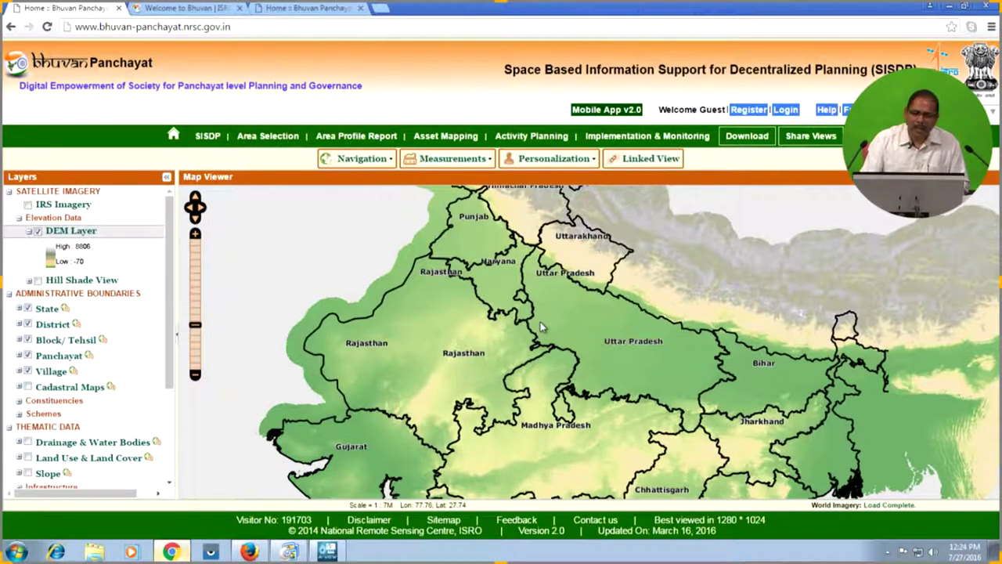
pyautogui.moveTo(651, 258); pyautogui.dragTo(628, 339)
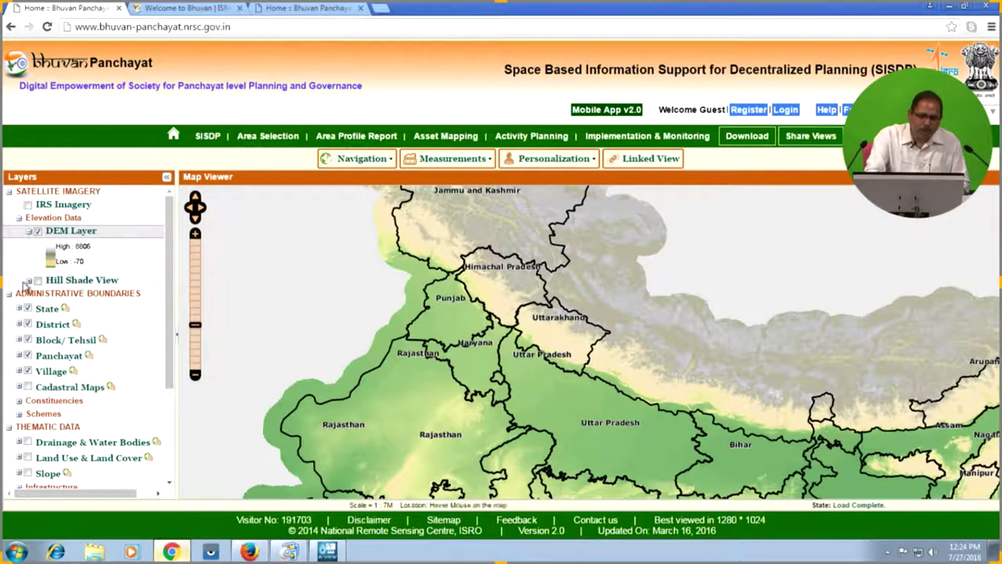
pyautogui.click(37, 232)
# Step: Turn on Hill Shade View with its legend expanded and pan across the shaded terrain
pyautogui.click(37, 280)
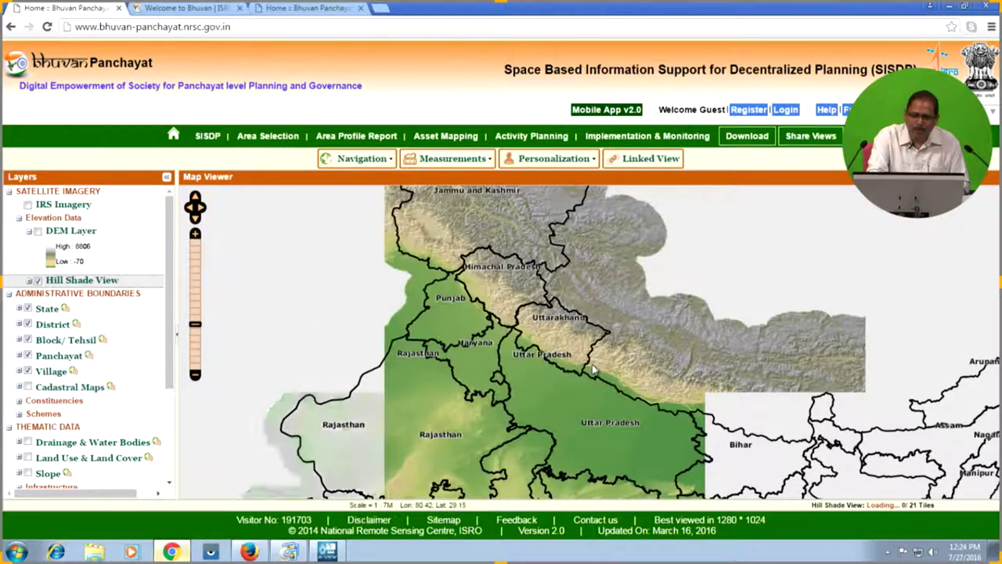
pyautogui.moveTo(592, 360); pyautogui.dragTo(574, 239)
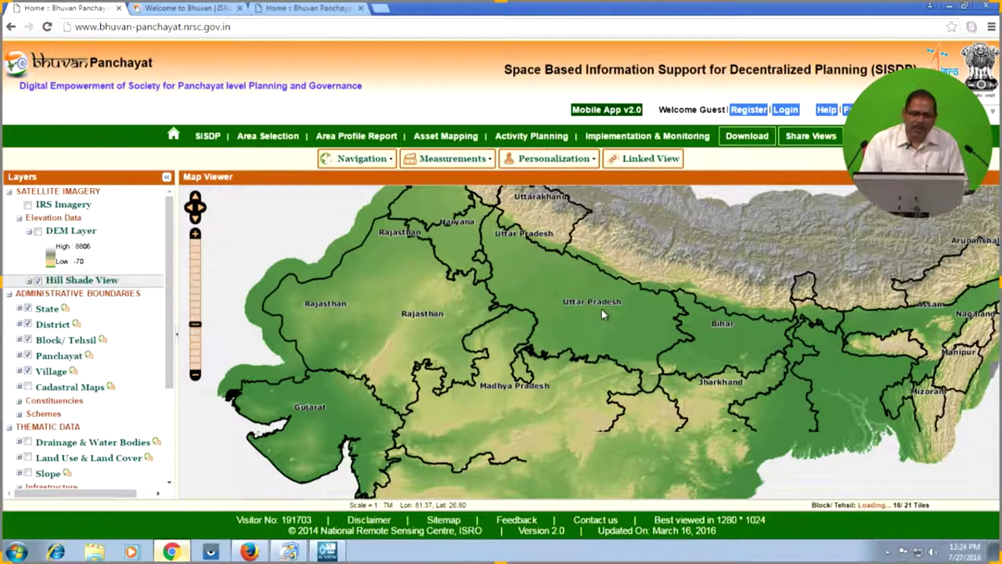
pyautogui.click(37, 280)
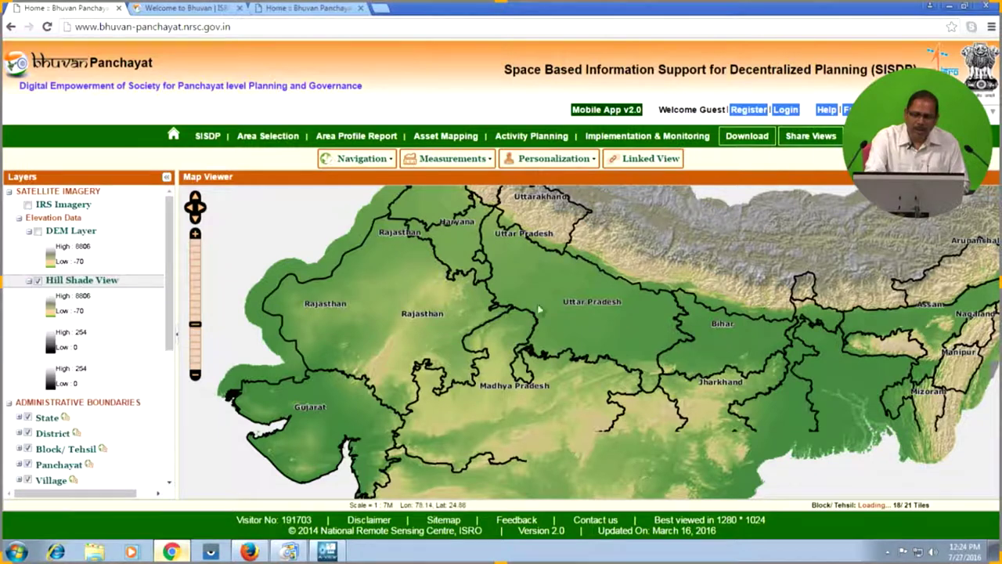
pyautogui.moveTo(542, 306); pyautogui.dragTo(527, 378)
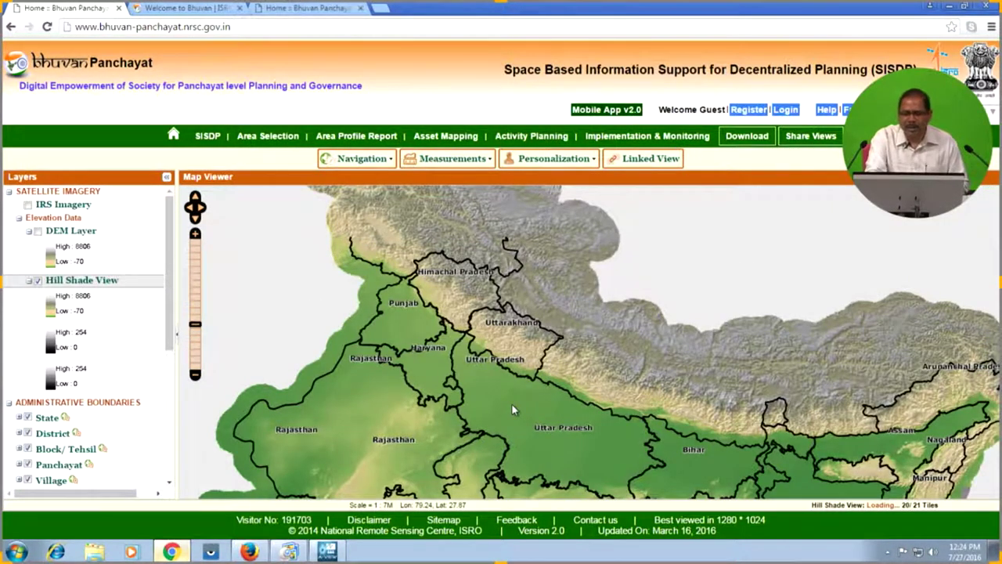
pyautogui.scroll(-1, 511, 403)
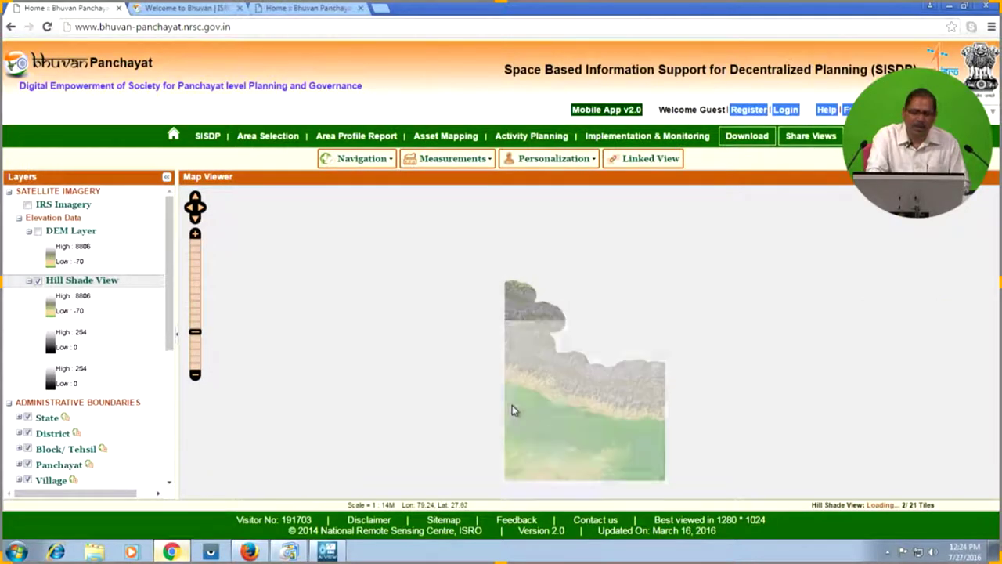
# Step: Switch off Hill Shade View and collapse the DEM Layer and Hill Shade View legends
pyautogui.click(37, 280)
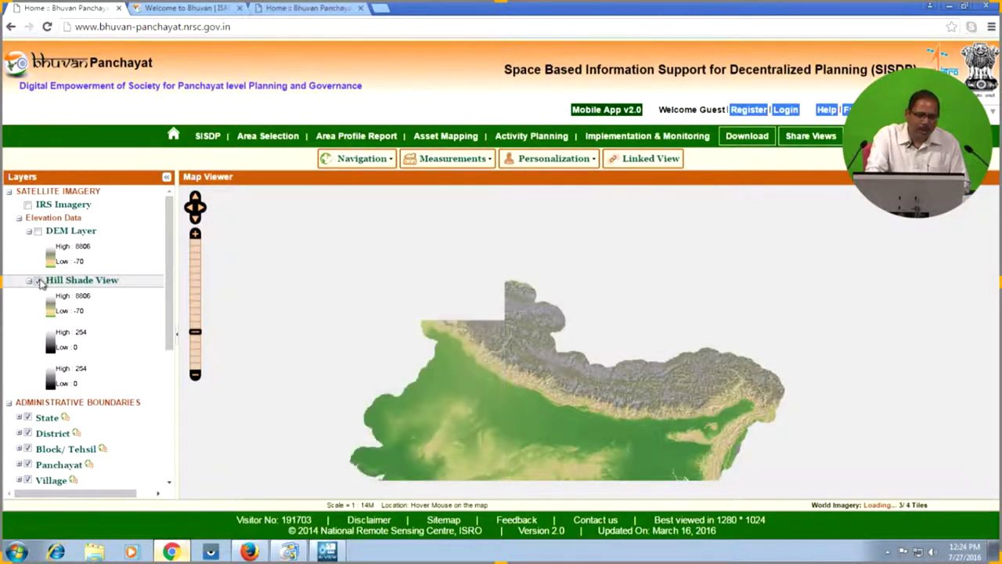
pyautogui.click(29, 231)
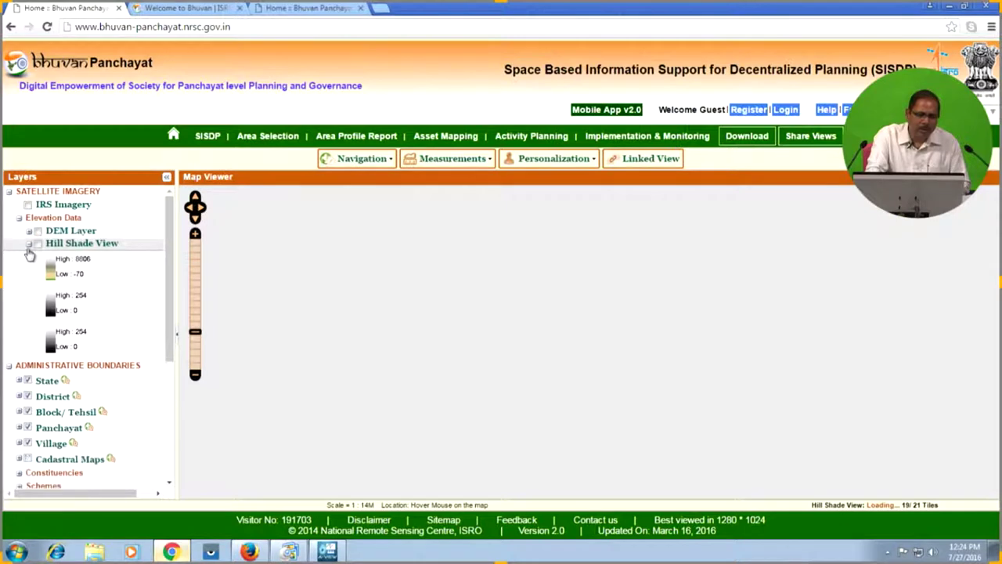
pyautogui.click(29, 243)
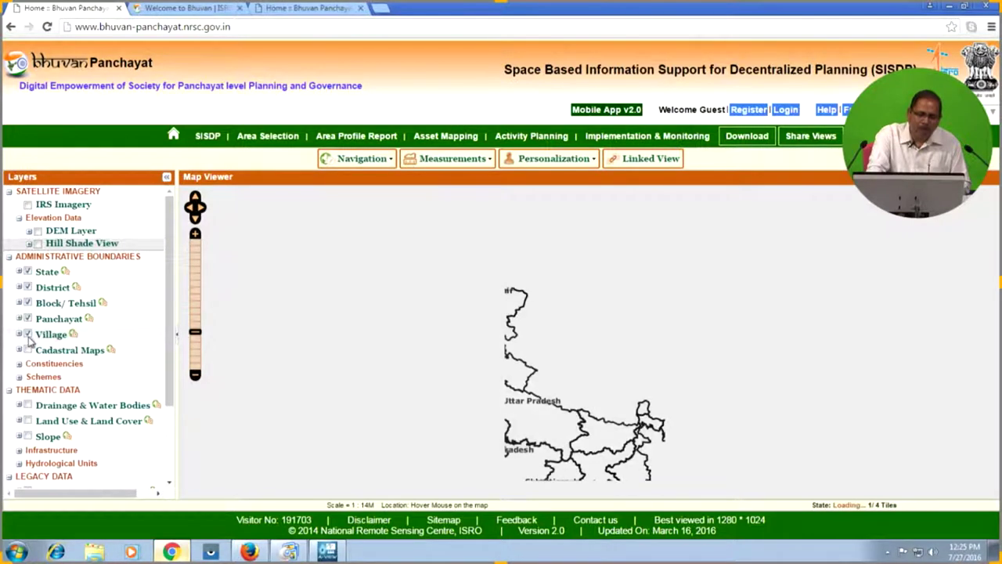
# Step: Turn IRS Imagery back on and expand Constituencies to list Parliament and Assembly sublayers
pyautogui.moveTo(491, 386); pyautogui.dragTo(511, 289)
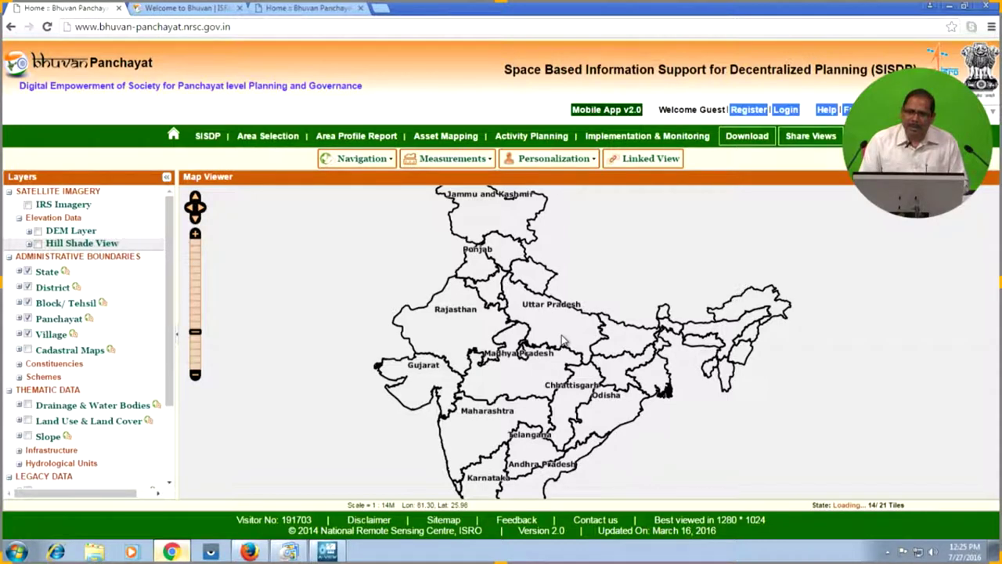
pyautogui.click(28, 205)
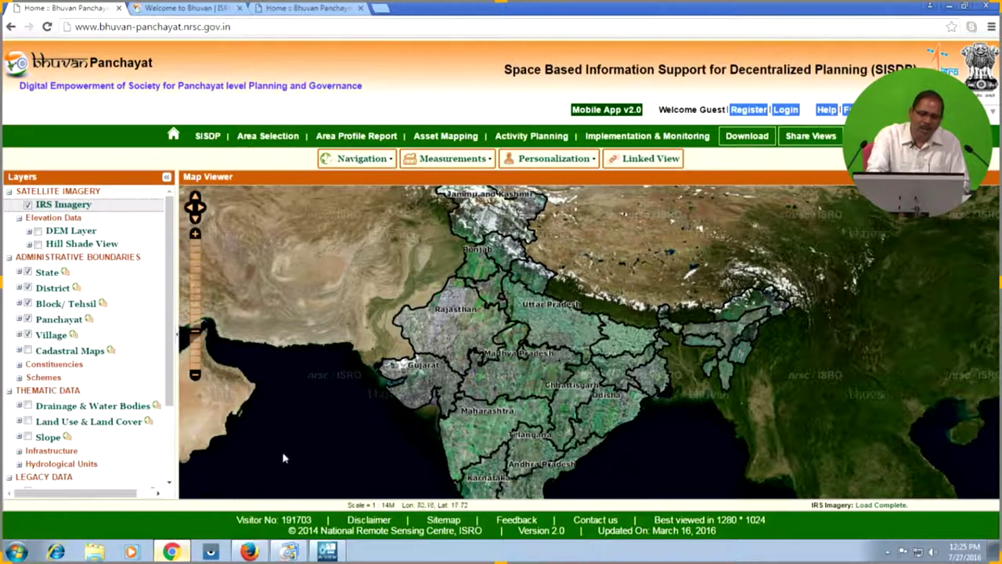
pyautogui.scroll(-3, 170, 311)
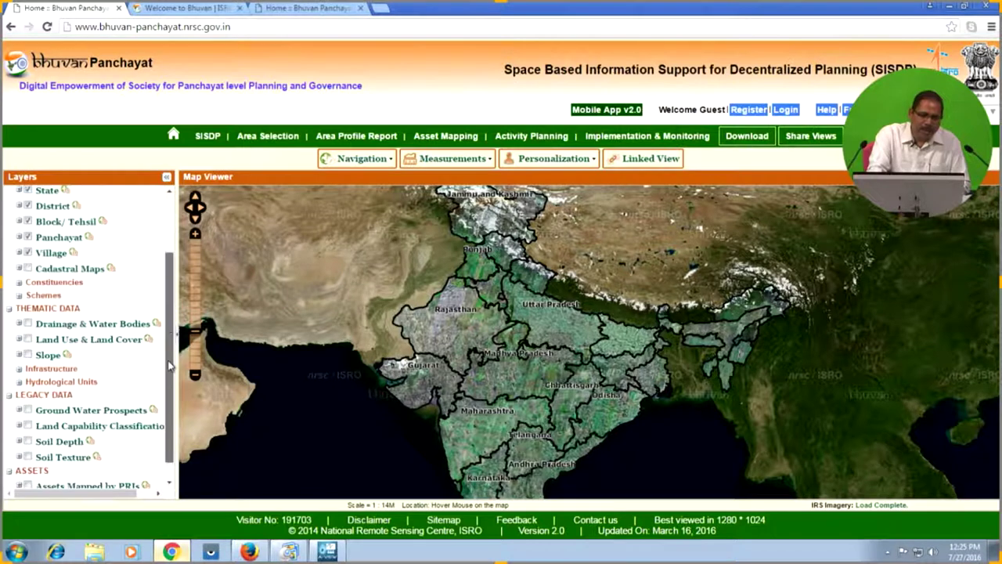
pyautogui.click(19, 282)
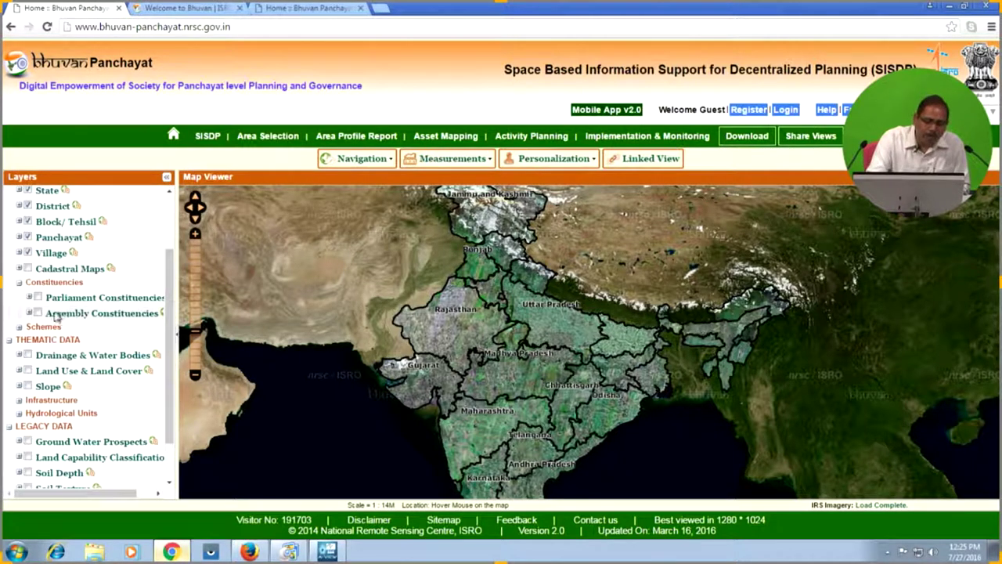
# Step: Preview Parliament Constituencies boundaries, then hide the layer and collapse its legend
pyautogui.click(37, 298)
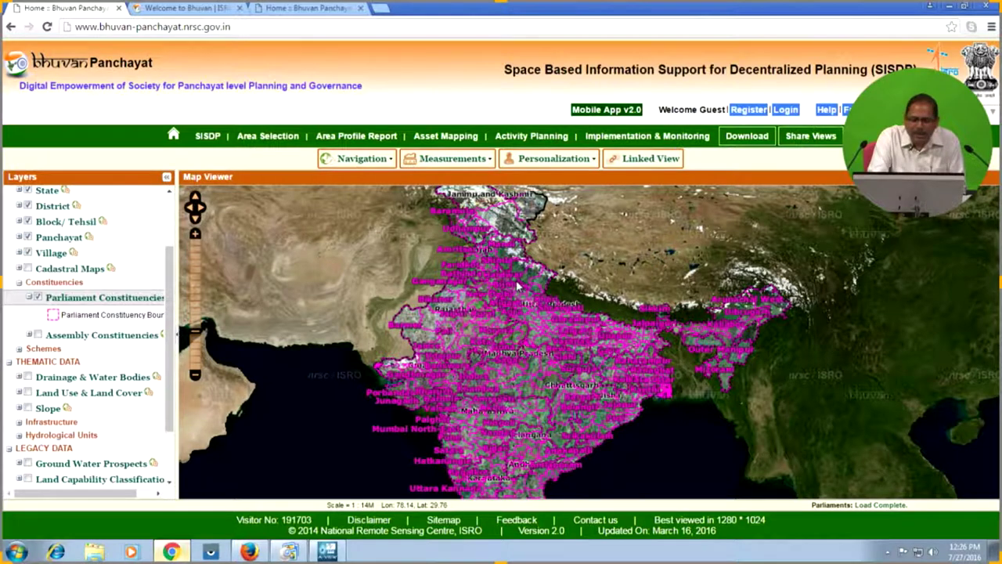
pyautogui.scroll(1, 516, 286)
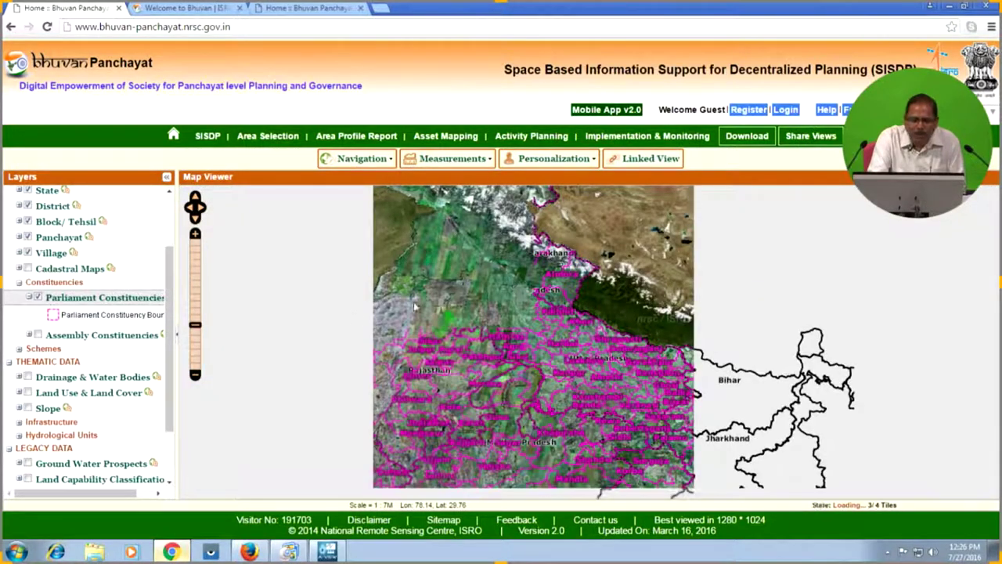
pyautogui.click(38, 297)
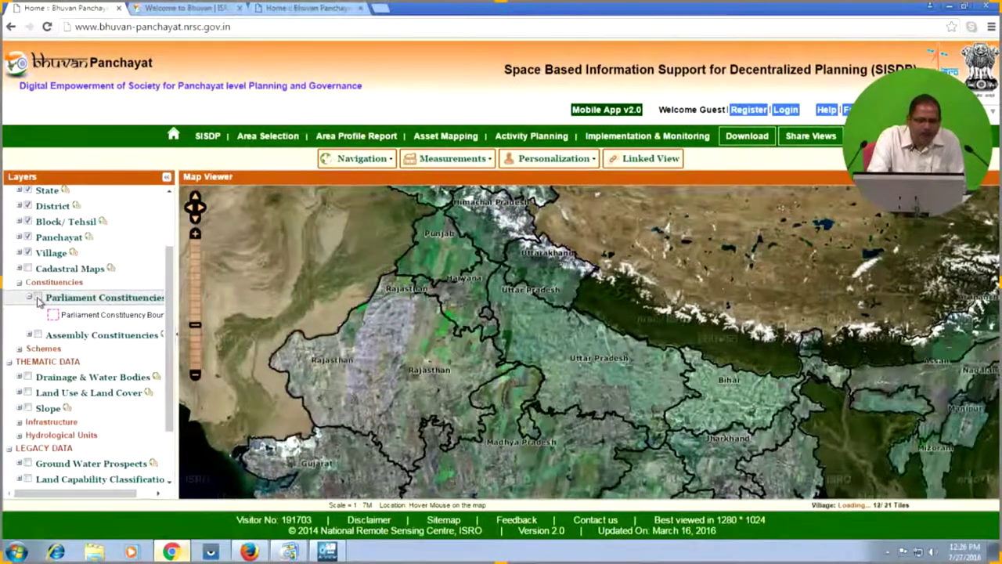
pyautogui.click(30, 297)
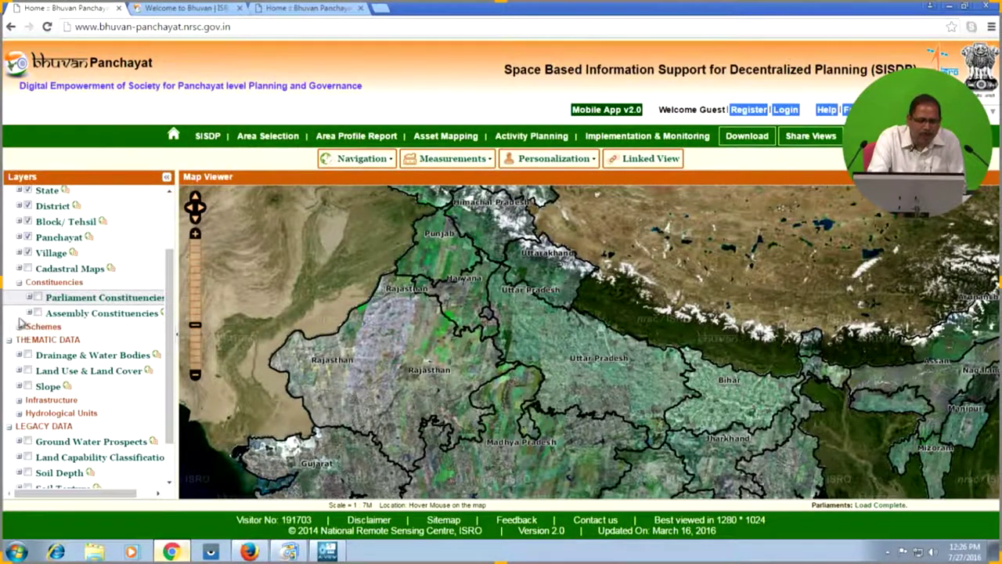
# Step: Collapse Constituencies and expand Schemes to list the SAANJHD and BRGF layers
pyautogui.click(19, 283)
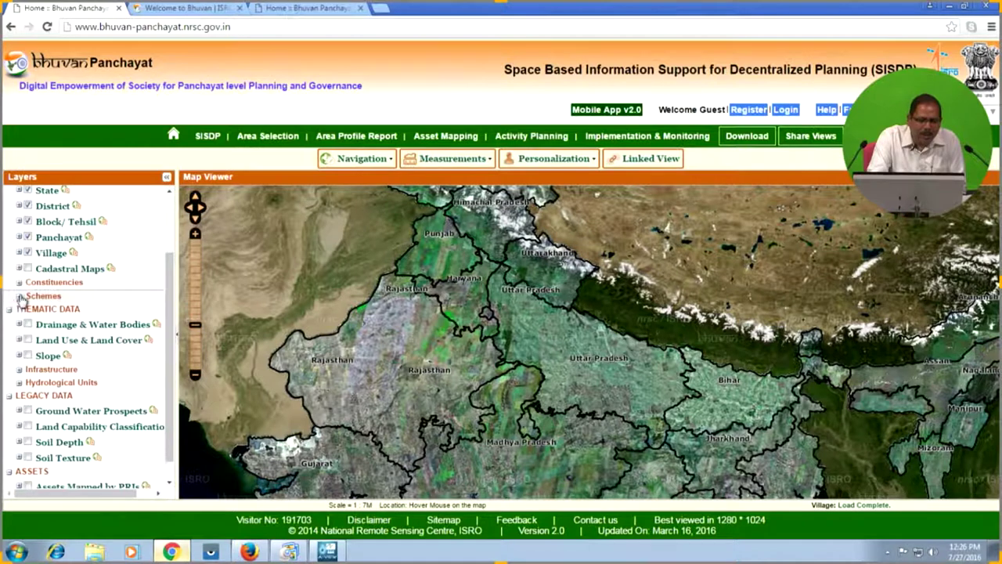
pyautogui.click(20, 297)
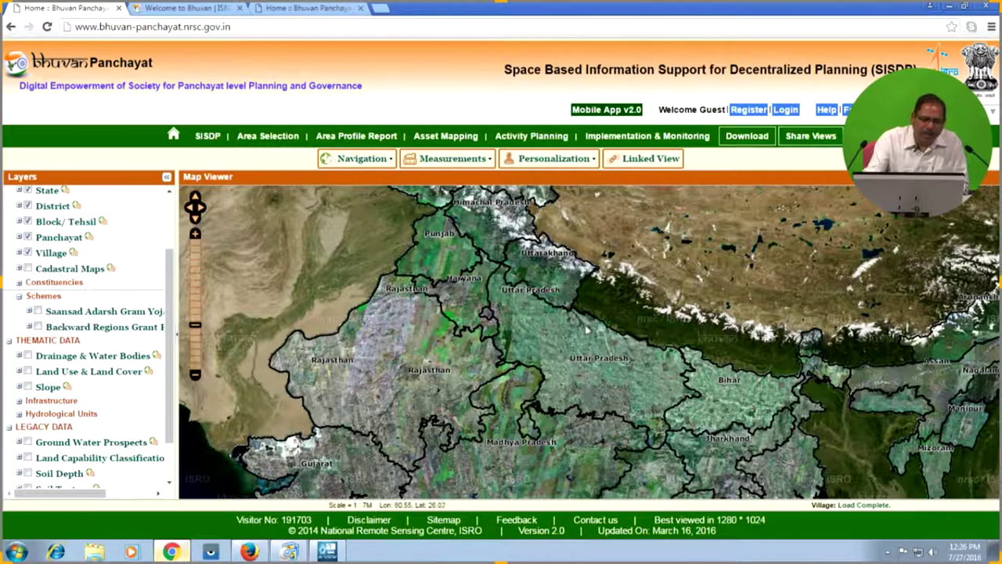
pyautogui.moveTo(28, 490)
pyautogui.mouseDown()
pyautogui.moveTo(71, 499)
pyautogui.moveTo(18, 495)
pyautogui.mouseUp()
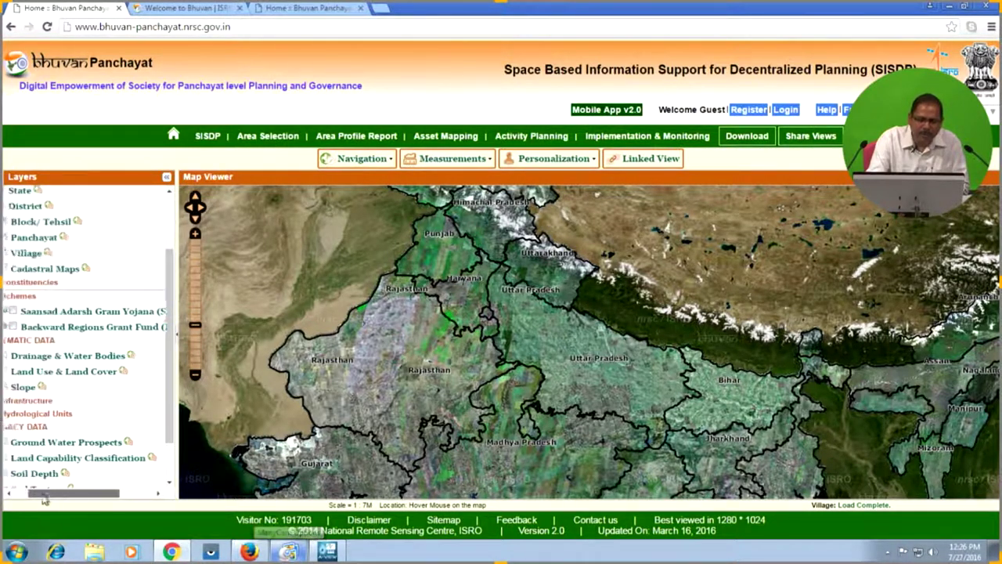
# Step: Preview the Saansad Adarsh Gram Yojana layer with its legend, then hide and collapse it
pyautogui.click(39, 311)
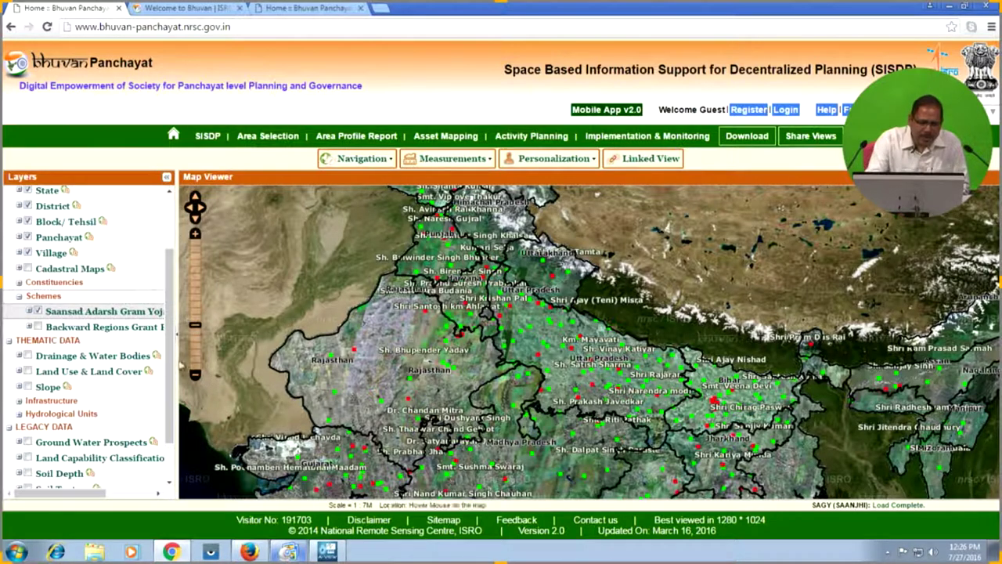
pyautogui.click(29, 311)
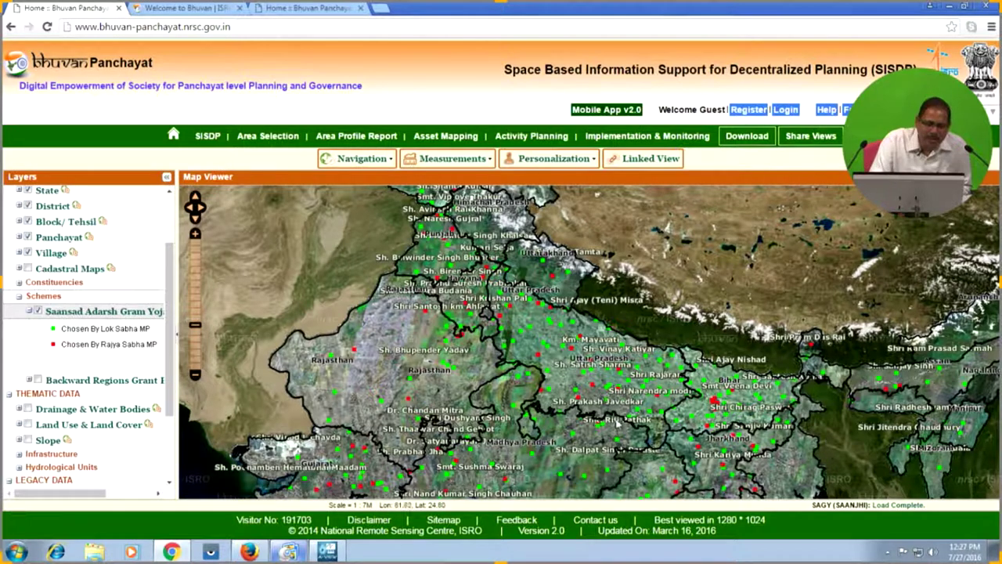
pyautogui.click(36, 312)
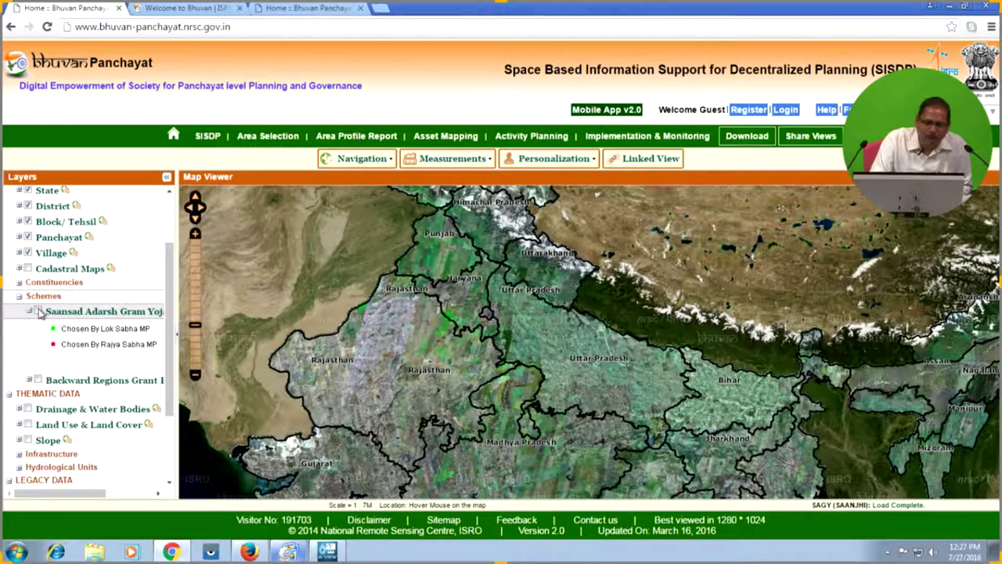
pyautogui.click(29, 312)
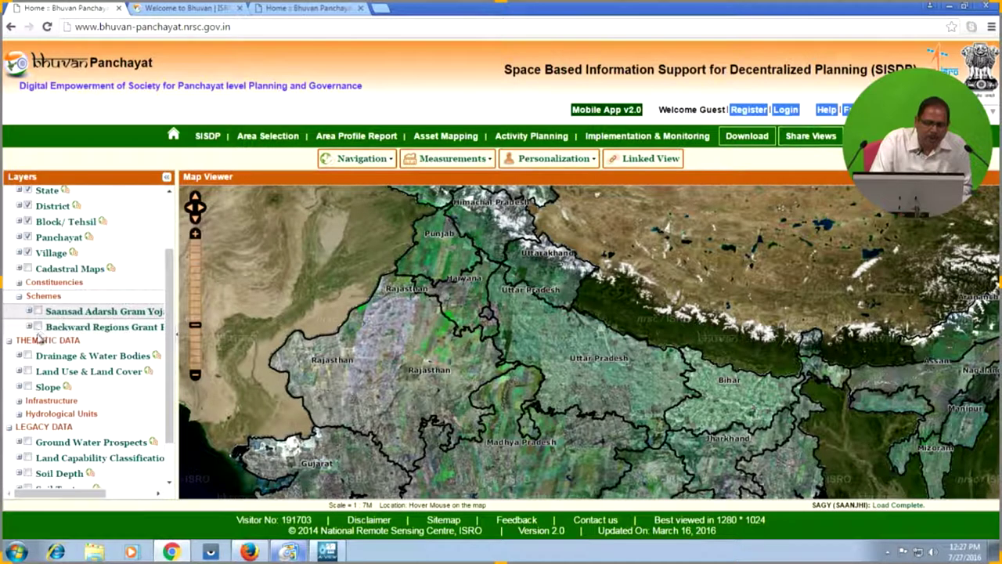
# Step: Turn on the Backward Regions Grant Fund layer and scroll the Layers panel down
pyautogui.click(39, 327)
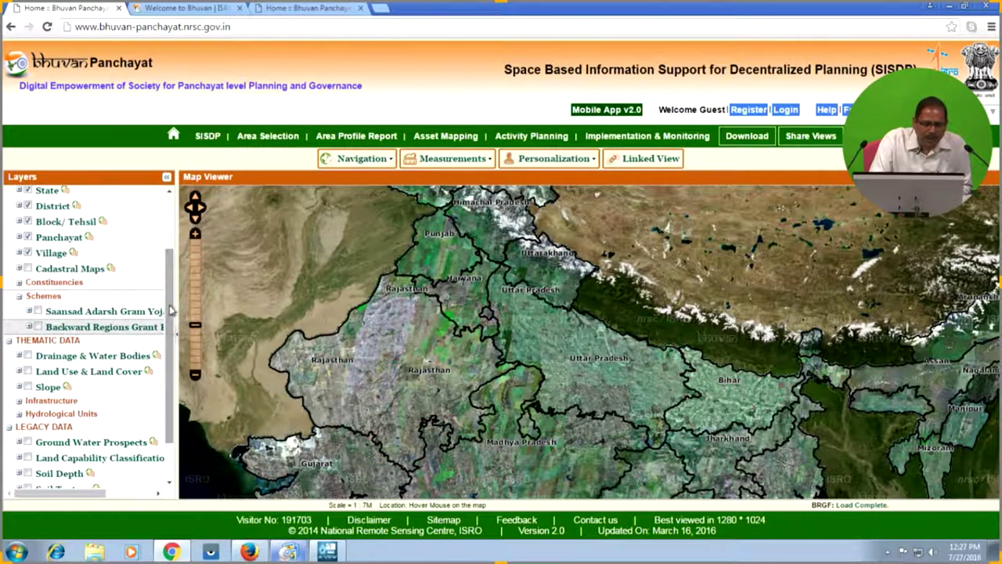
pyautogui.scroll(-1, 166, 328)
pyautogui.scroll(-1, 166, 328)
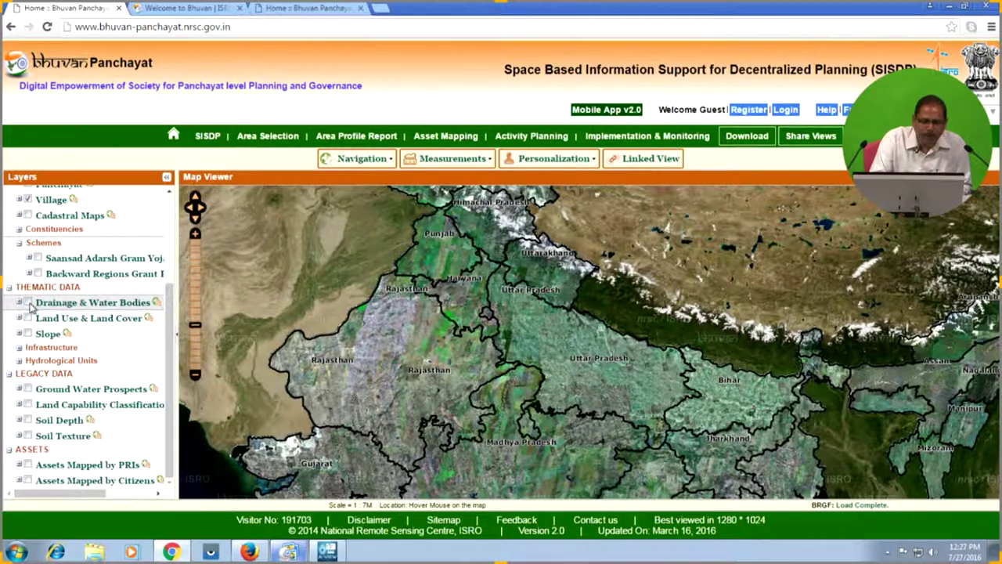
# Step: Turn on Drainage & Water Bodies and expand it to show State-wise and District-wise sublayers
pyautogui.click(27, 303)
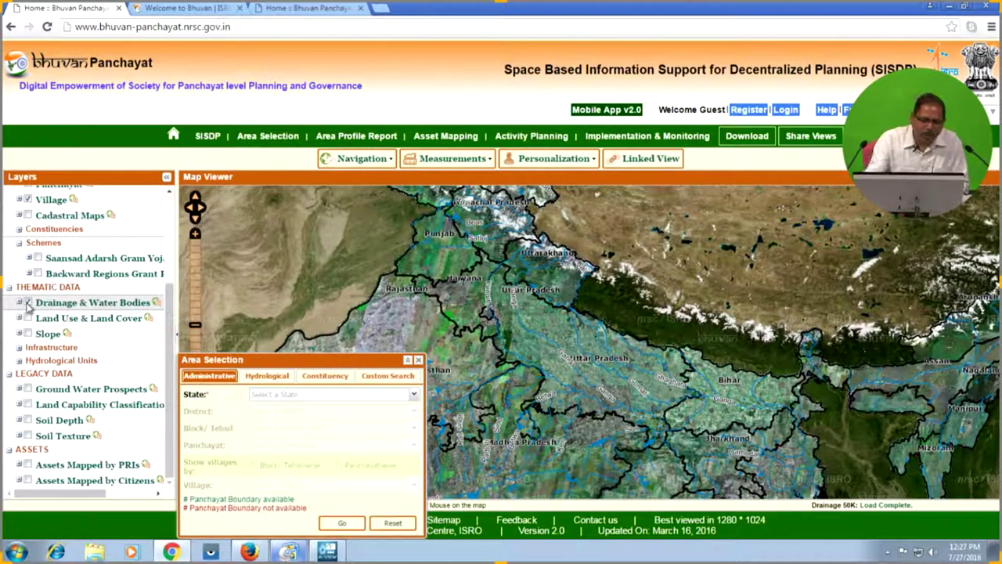
pyautogui.click(19, 302)
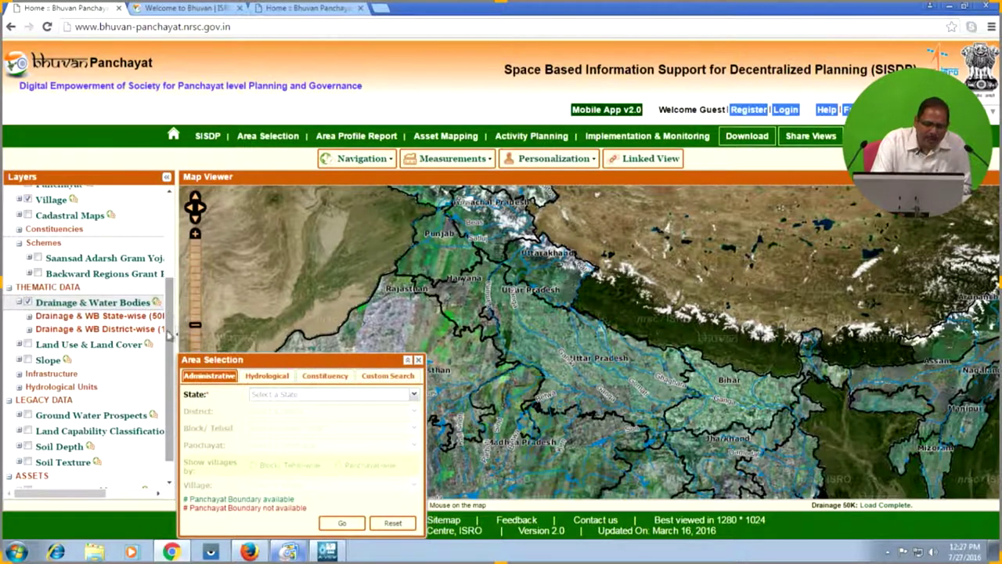
pyautogui.moveTo(66, 493)
pyautogui.mouseDown()
pyautogui.moveTo(93, 496)
pyautogui.moveTo(67, 498)
pyautogui.mouseUp()
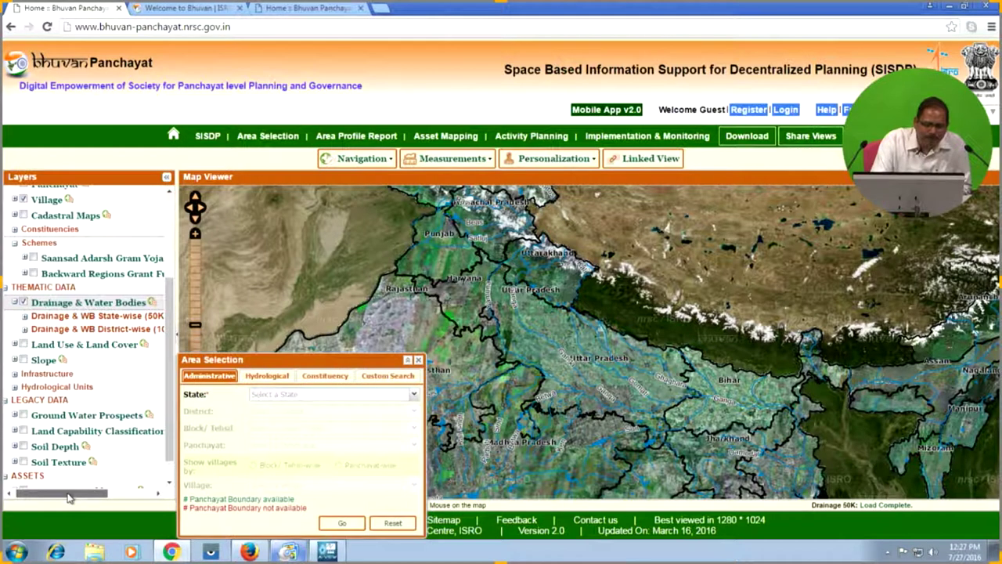
pyautogui.moveTo(67, 498)
pyautogui.mouseDown()
pyautogui.moveTo(85, 499)
pyautogui.moveTo(68, 498)
pyautogui.mouseUp()
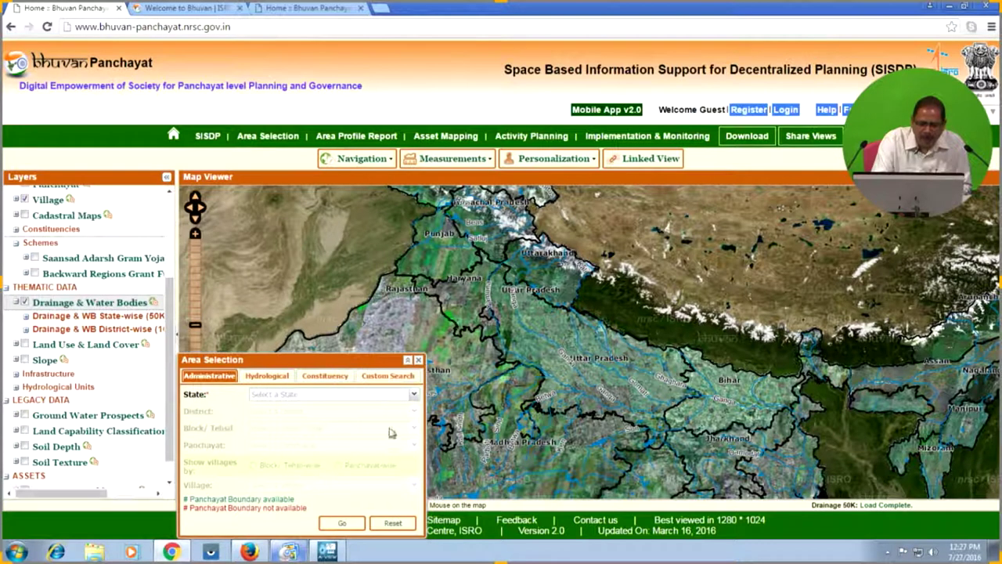
# Step: Set Area Selection State to Andhra Pradesh and District to Anantapur, then close the form
pyautogui.click(412, 401)
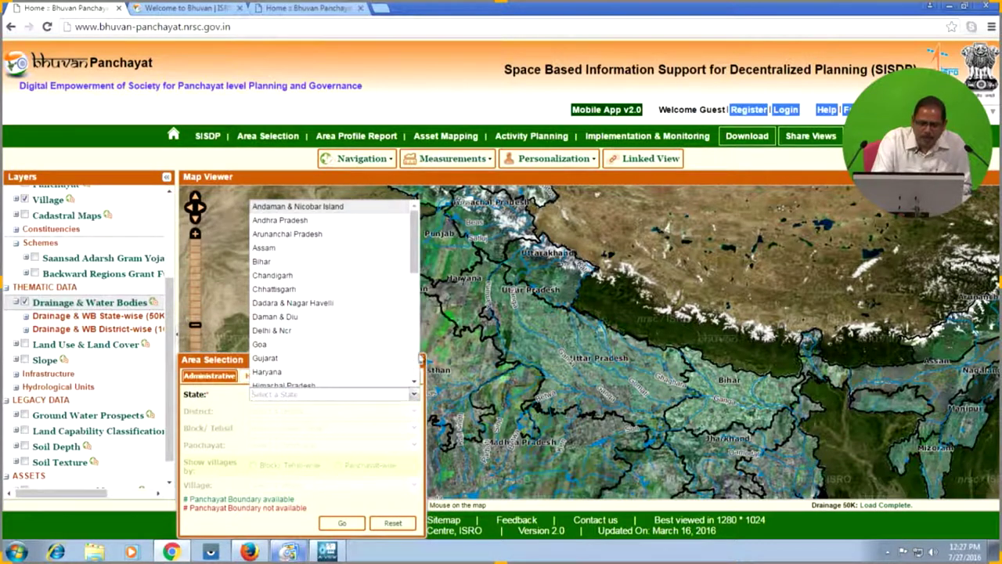
pyautogui.moveTo(416, 255)
pyautogui.mouseDown()
pyautogui.moveTo(416, 373)
pyautogui.moveTo(418, 234)
pyautogui.moveTo(420, 251)
pyautogui.mouseUp()
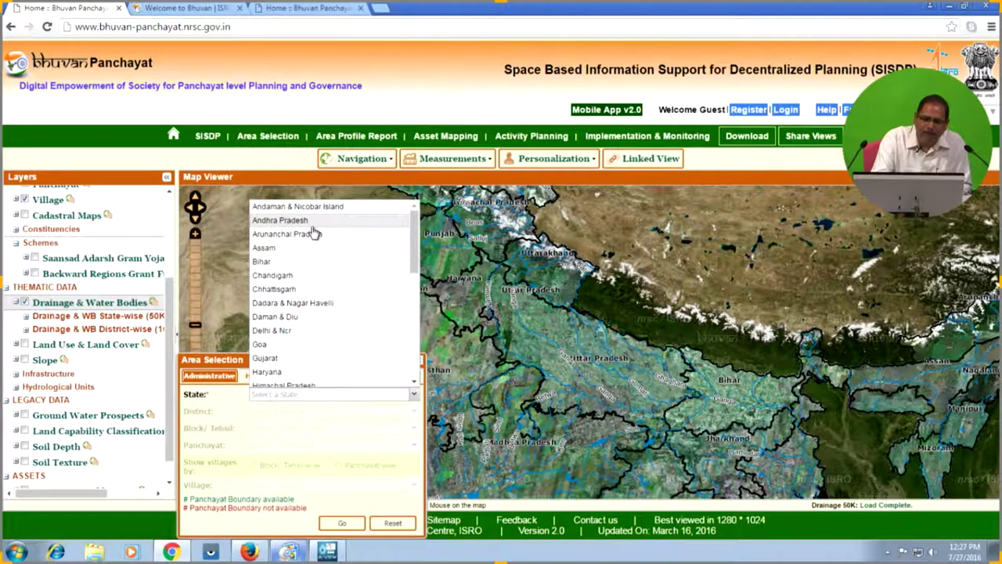
pyautogui.click(311, 226)
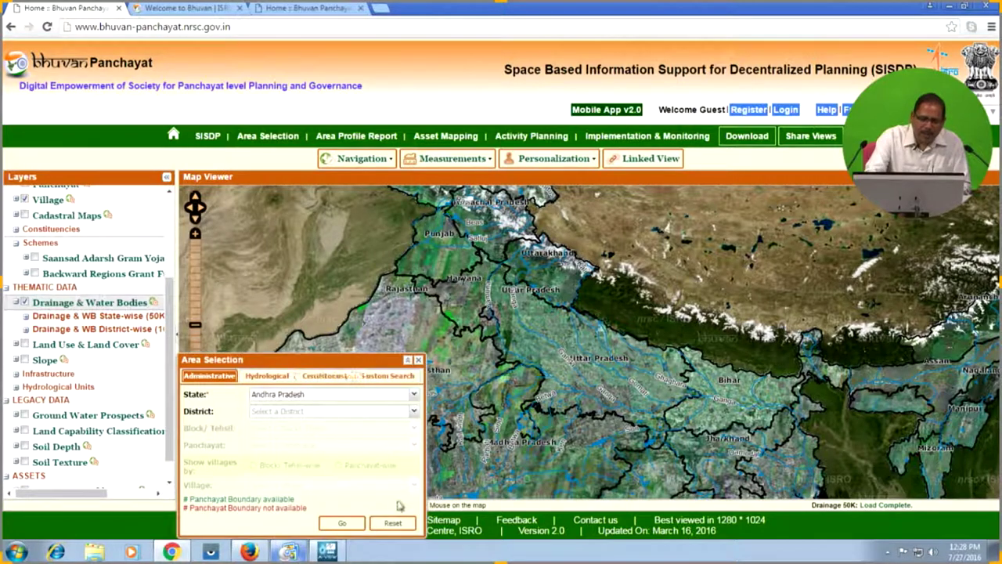
pyautogui.click(413, 413)
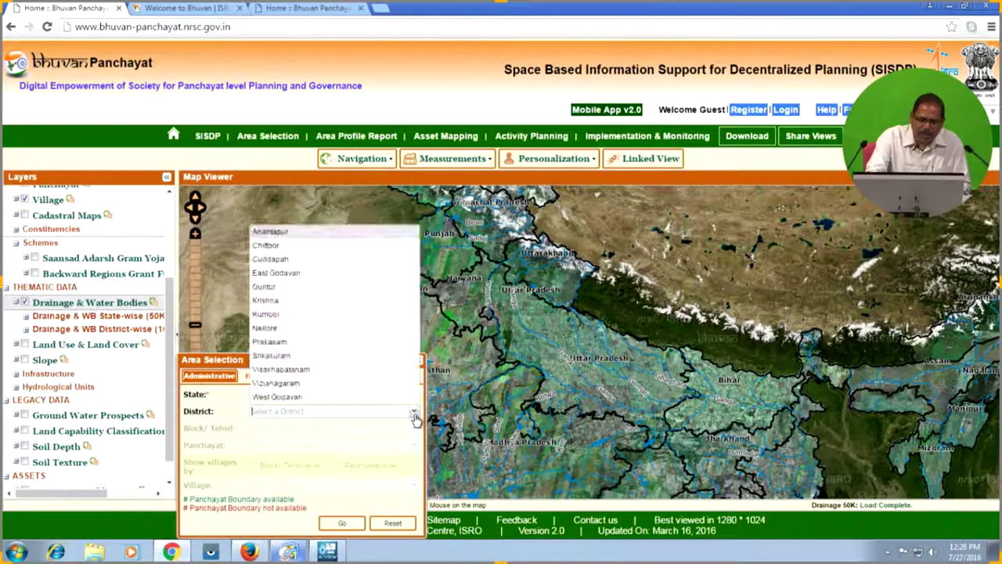
pyautogui.click(287, 236)
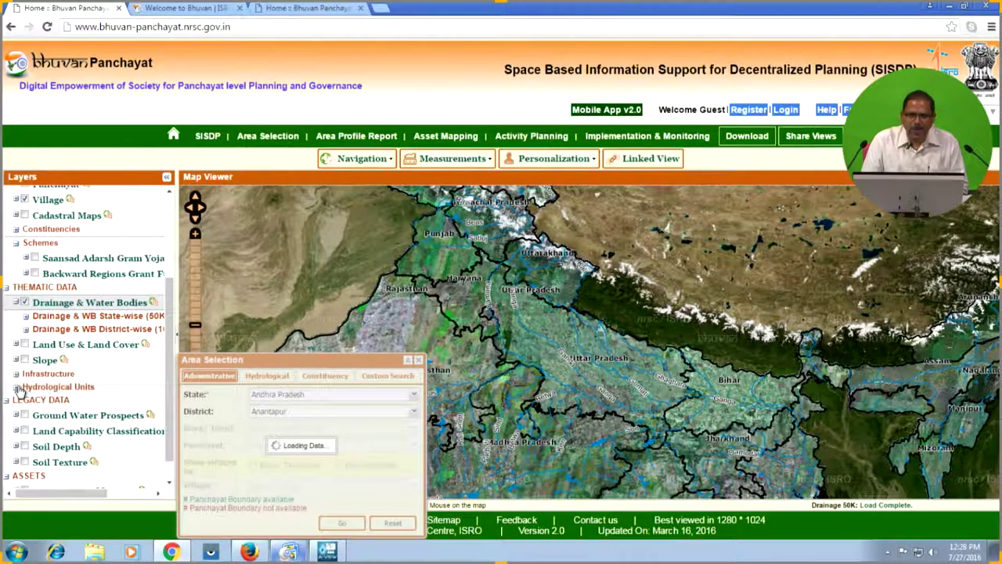
pyautogui.click(418, 359)
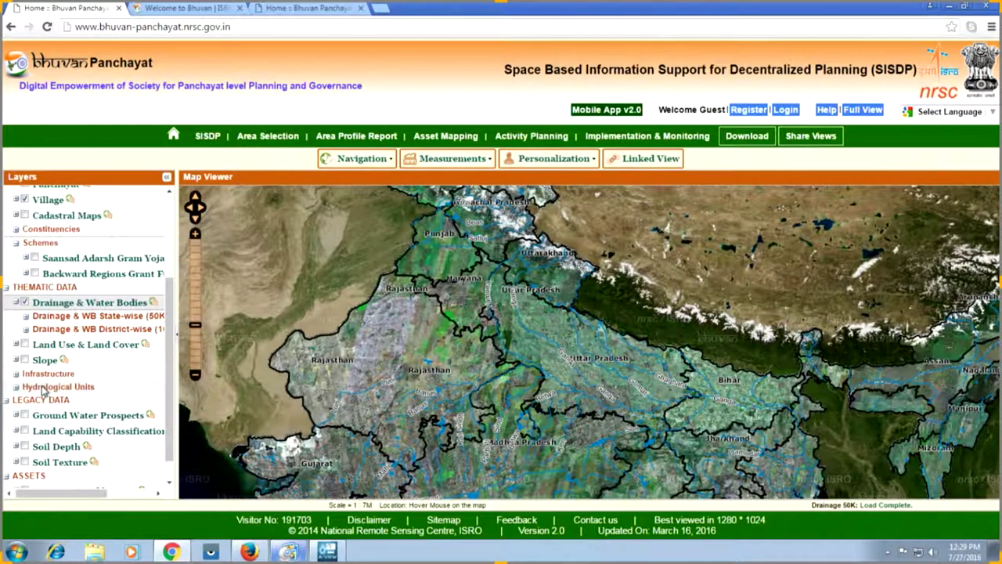
# Step: Expand Land Use & Land Cover and its LULC State-wise (50K) legend, then turn the layer on
pyautogui.click(17, 344)
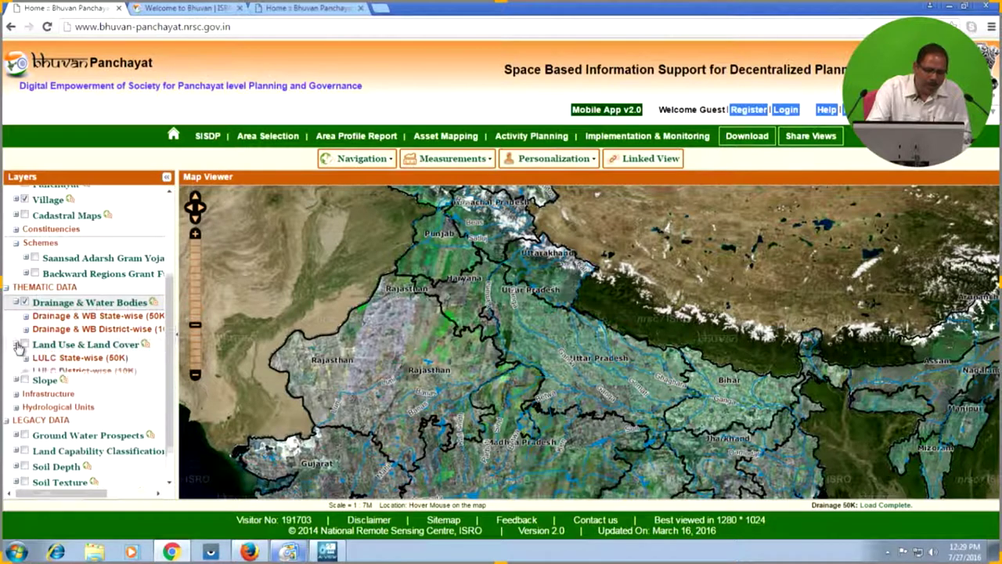
pyautogui.click(26, 357)
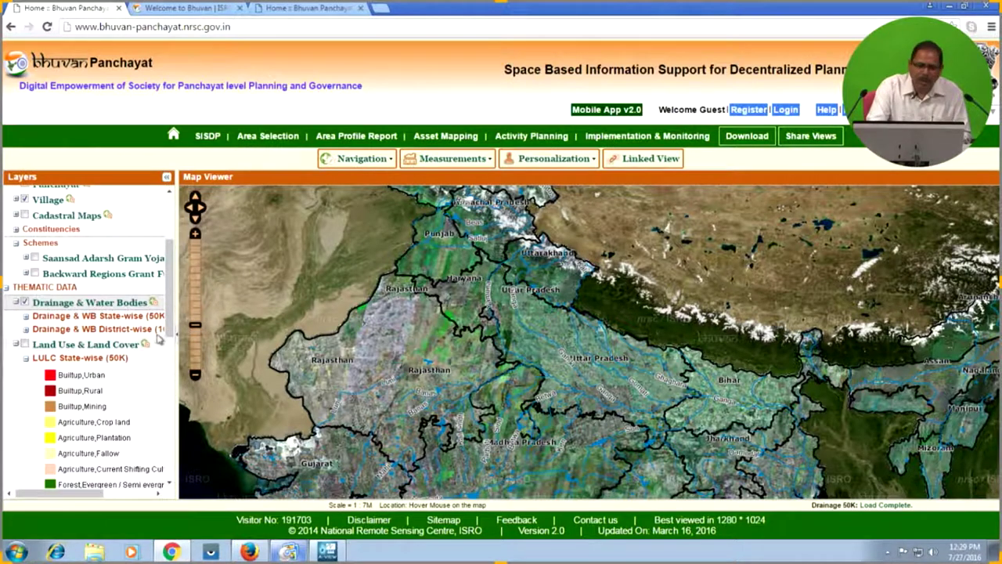
pyautogui.scroll(-2, 157, 333)
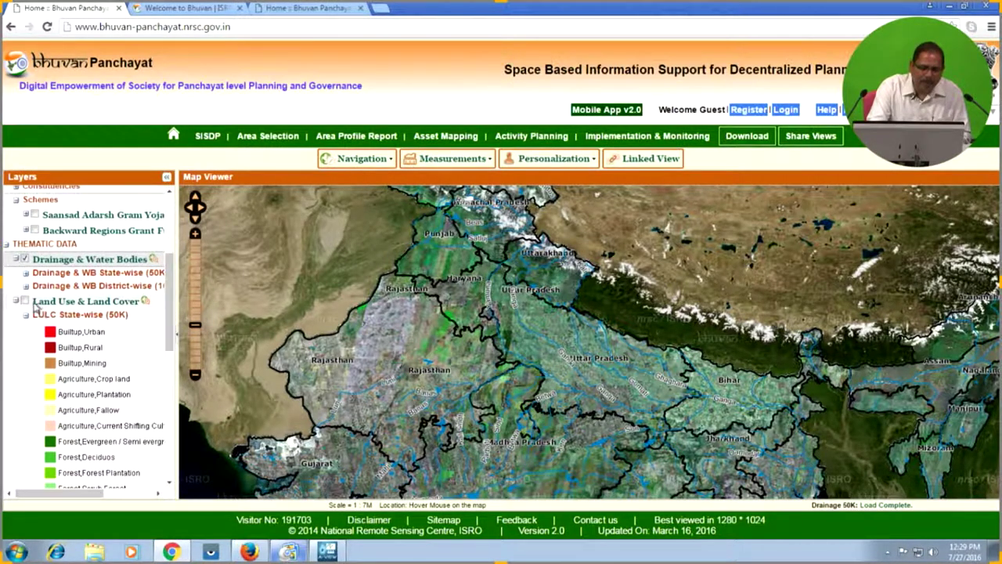
pyautogui.click(24, 301)
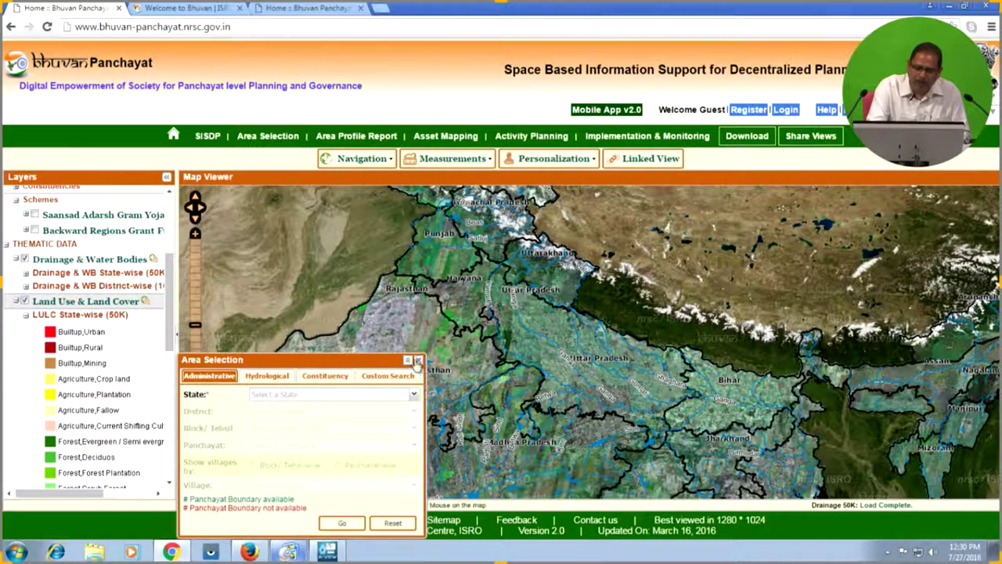
# Step: Close the Area Selection form and browse the LULC State-wise (50K) land-cover classes
pyautogui.click(419, 360)
pyautogui.moveTo(170, 314); pyautogui.dragTo(176, 352)
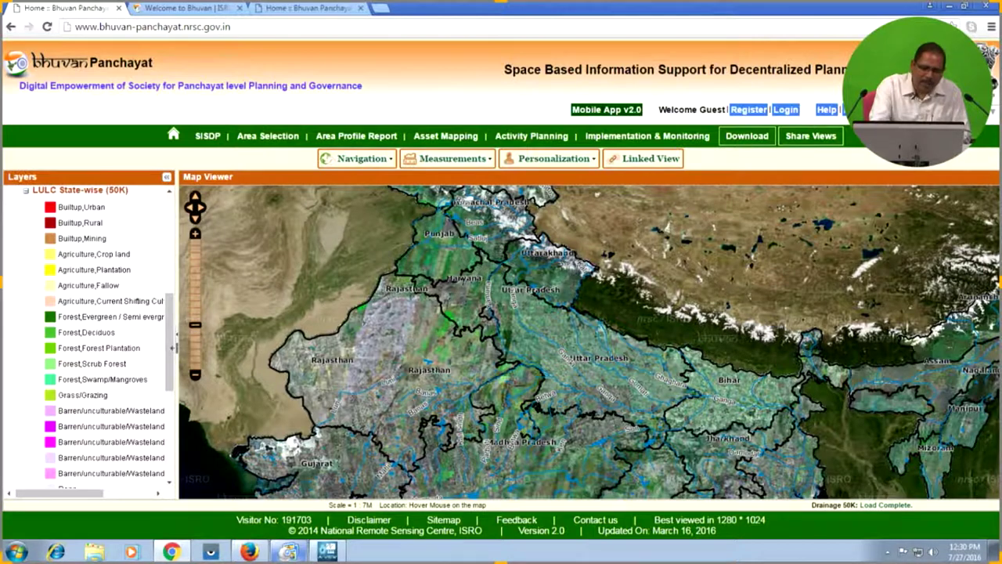
pyautogui.moveTo(173, 359); pyautogui.dragTo(172, 395)
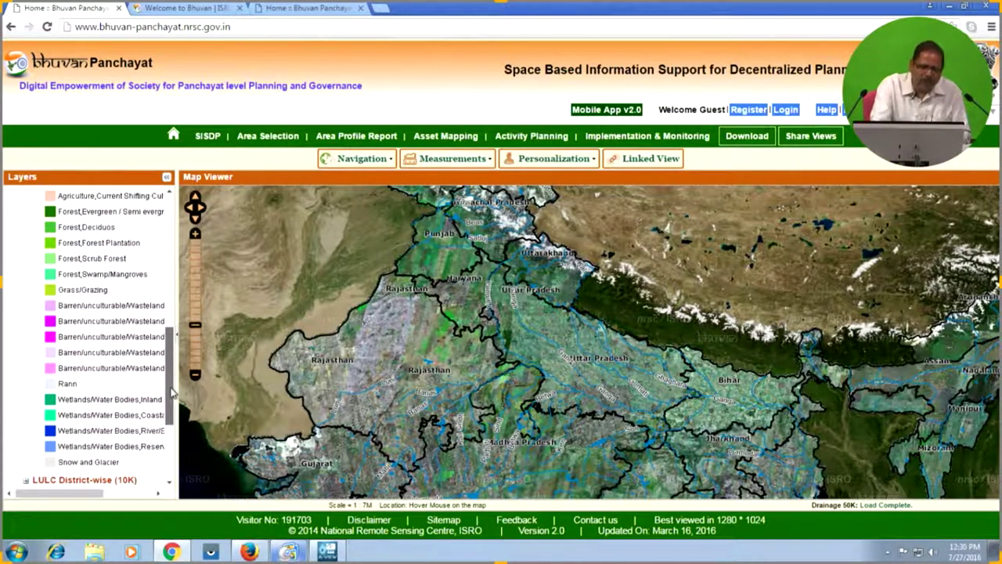
pyautogui.scroll(5, 176, 335)
pyautogui.scroll(1, 175, 335)
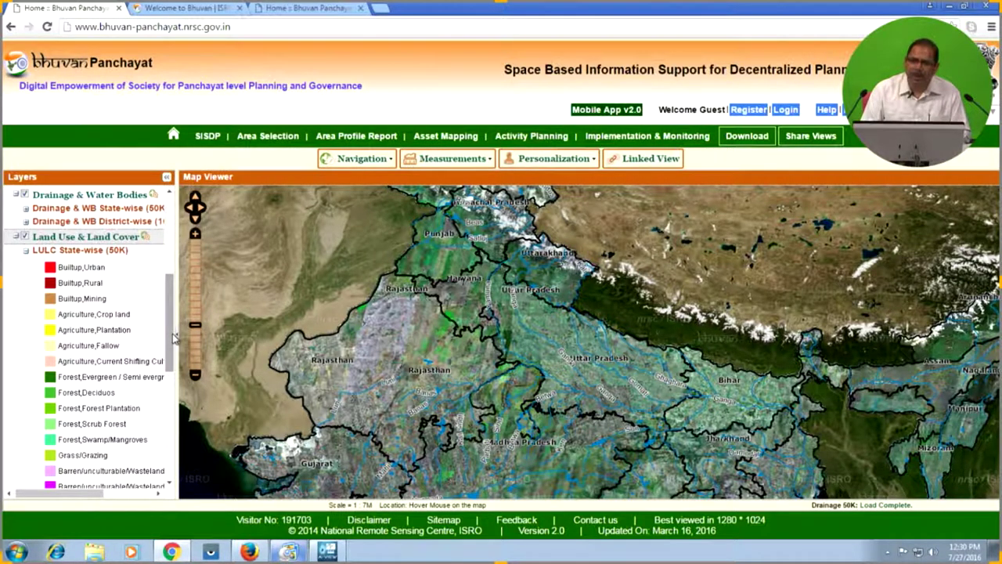
# Step: Swap the LULC State-wise (50K) legend for District-wise (10K), scroll its classes, then collapse it
pyautogui.click(25, 250)
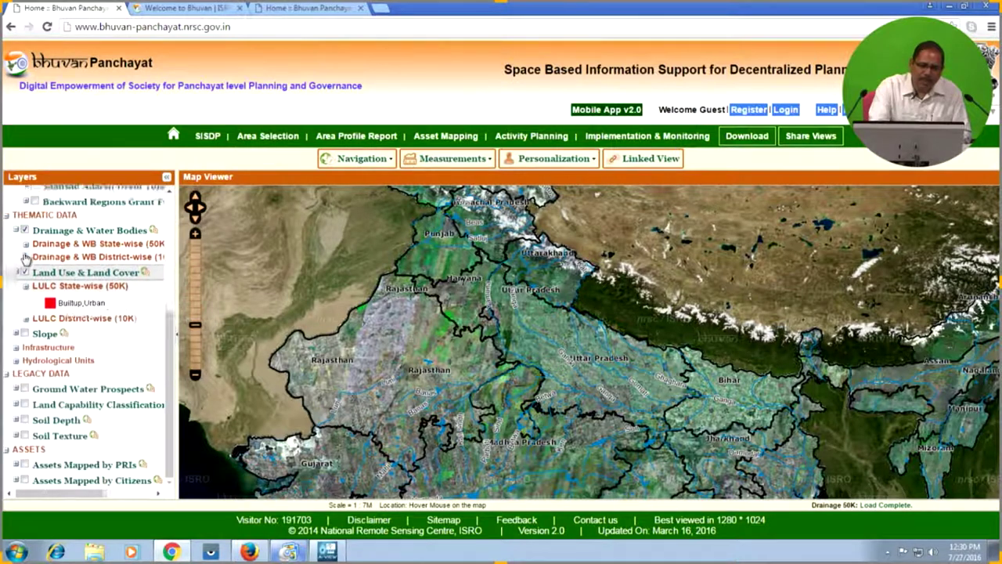
pyautogui.click(26, 318)
pyautogui.scroll(-5, 166, 328)
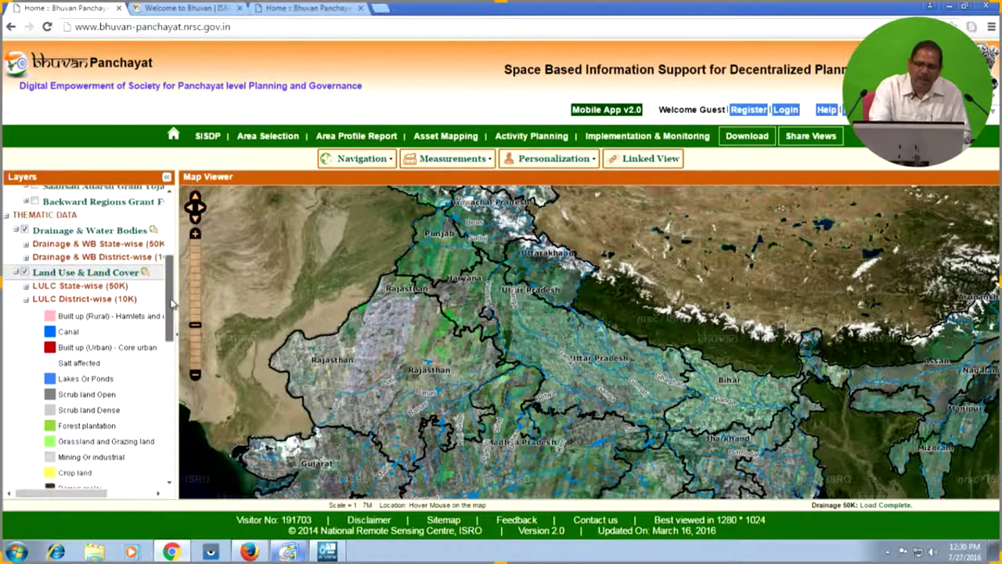
pyautogui.scroll(-1, 175, 348)
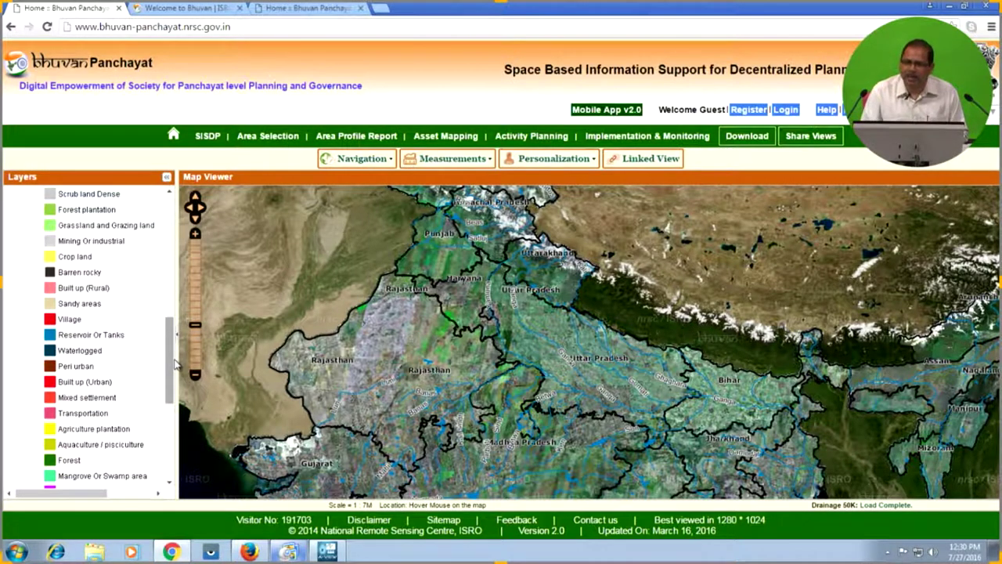
pyautogui.moveTo(169, 374); pyautogui.dragTo(167, 305)
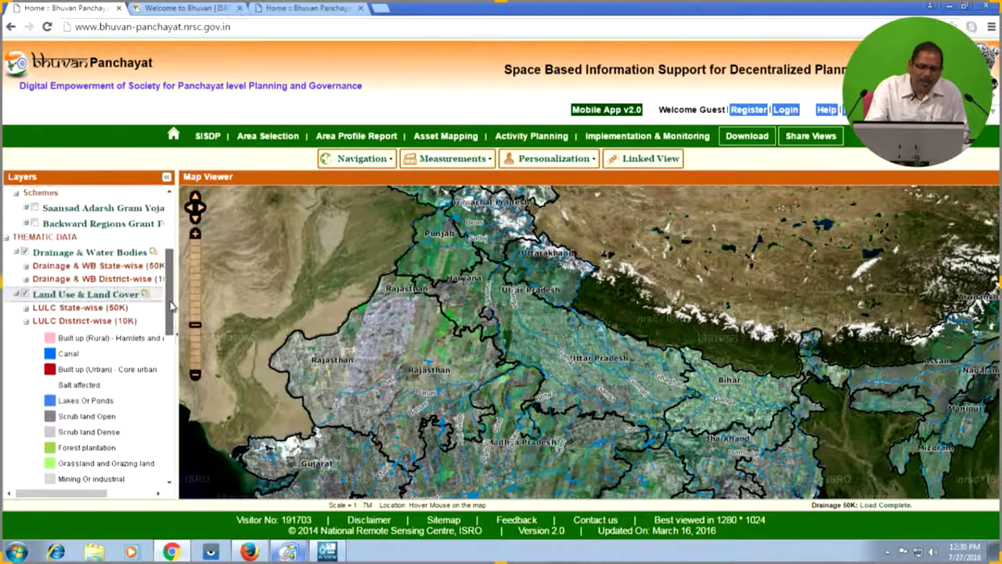
pyautogui.click(26, 321)
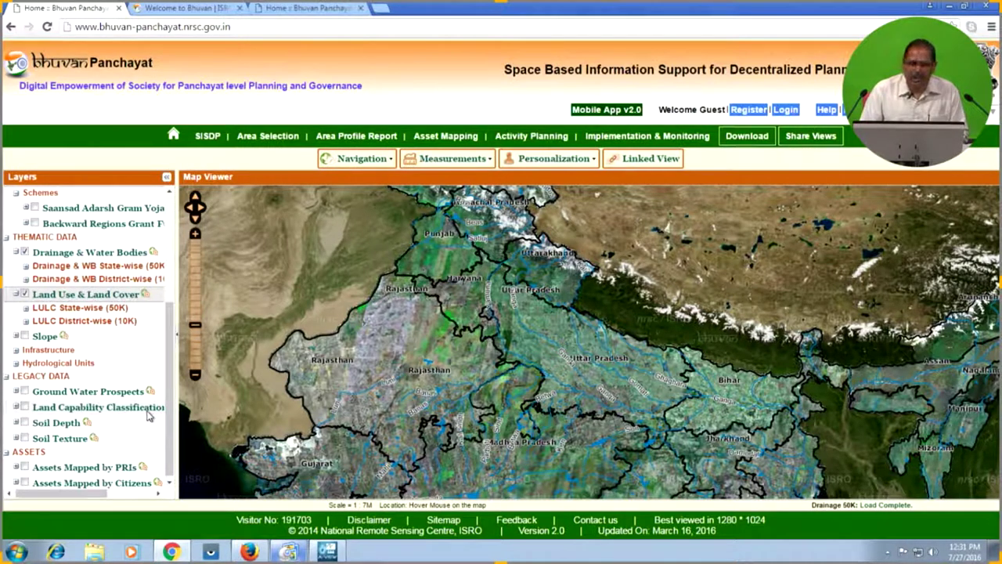
# Step: Turn on the Slope layer, dismiss the Area Selection form, and expand Ground Water Prospects
pyautogui.click(25, 336)
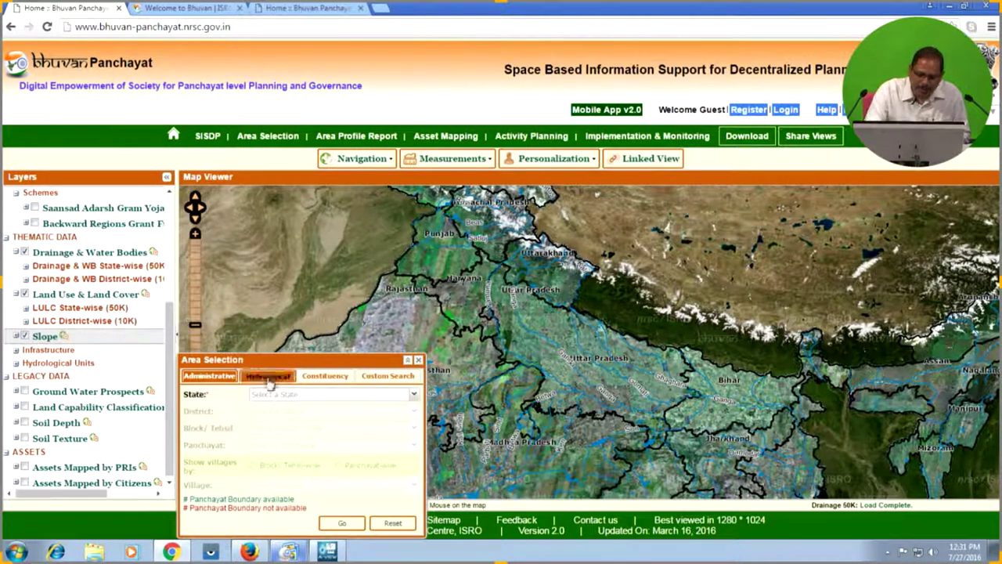
pyautogui.moveTo(273, 358); pyautogui.dragTo(310, 356)
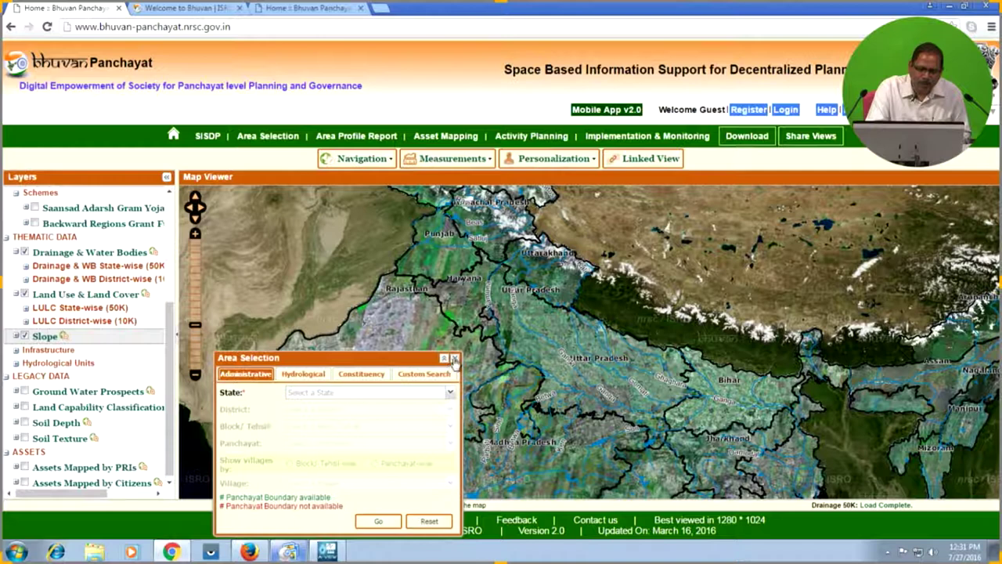
pyautogui.click(455, 359)
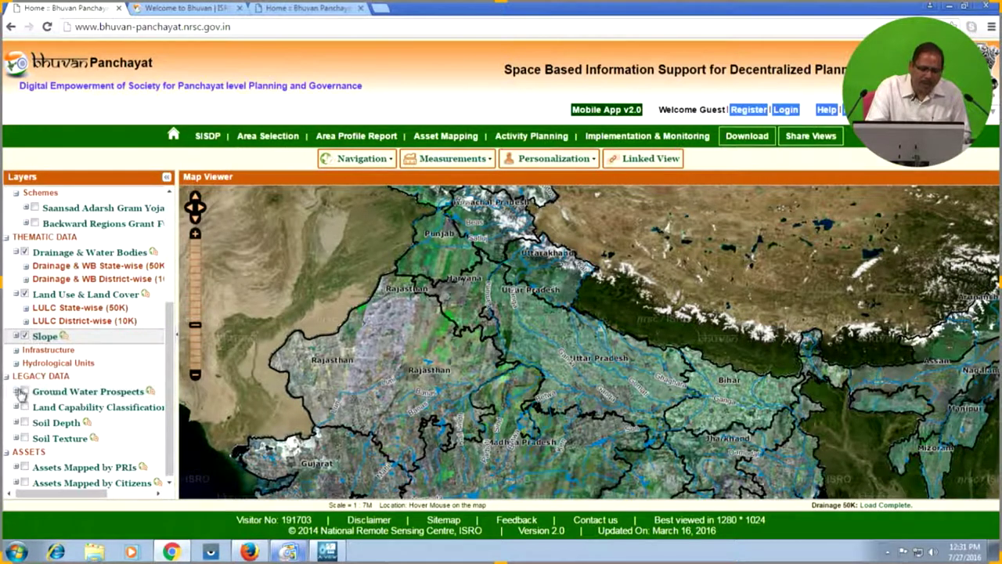
pyautogui.click(18, 391)
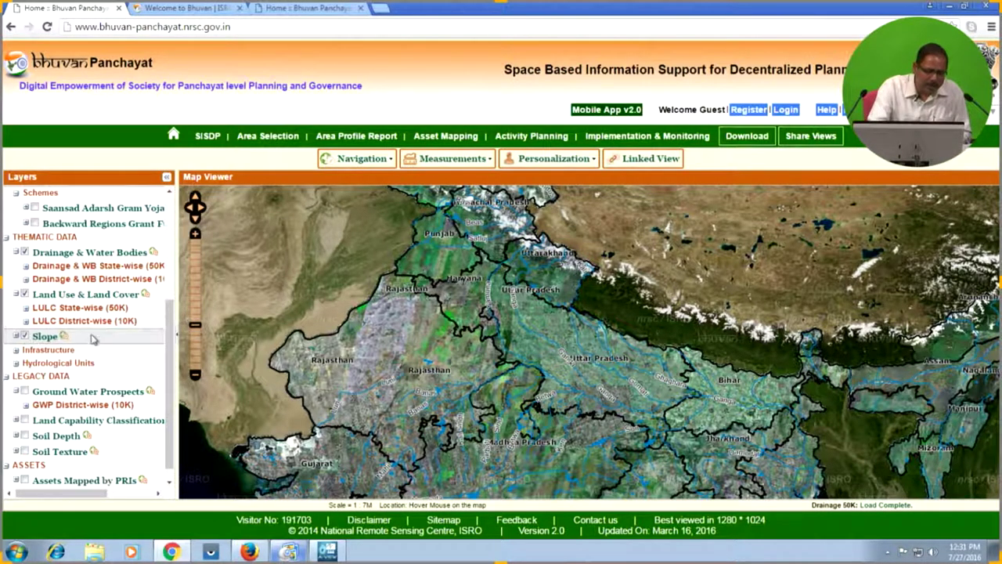
# Step: Collapse Land Use & Land Cover, Drainage & Water Bodies, THEMATIC DATA and Schemes, then scroll the layer list up
pyautogui.click(7, 377)
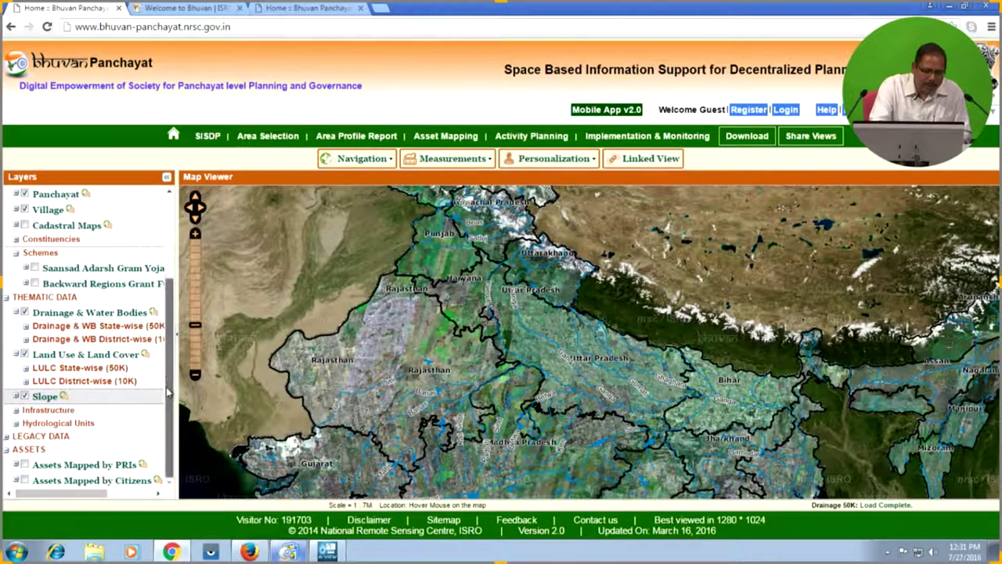
pyautogui.click(7, 436)
pyautogui.click(18, 355)
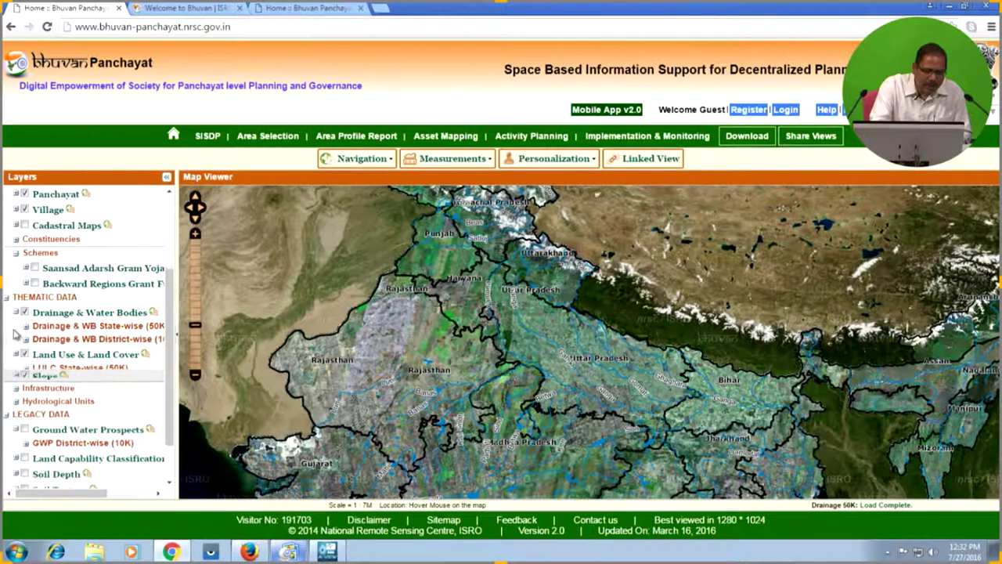
pyautogui.click(16, 312)
pyautogui.click(7, 296)
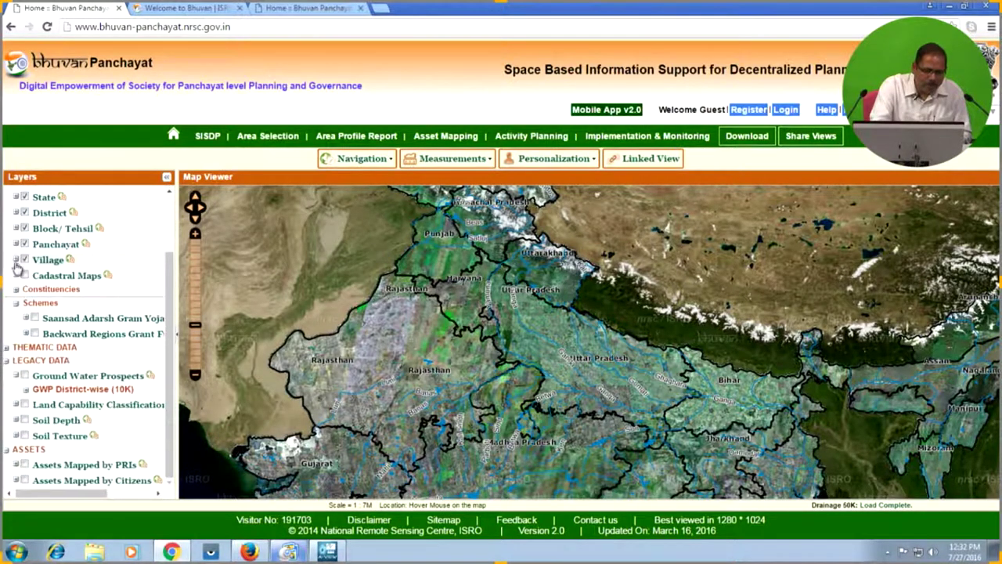
pyautogui.click(16, 303)
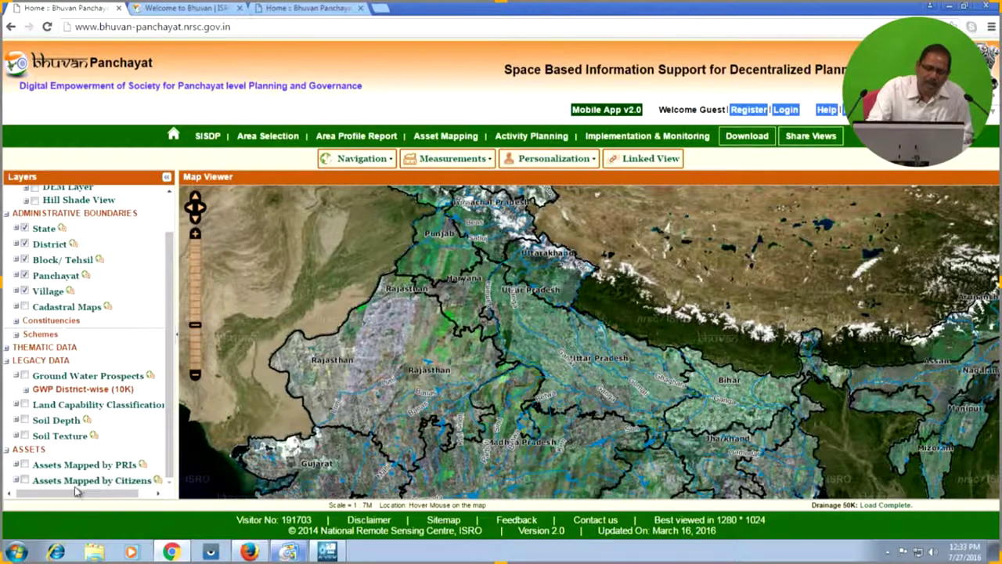
pyautogui.moveTo(169, 253); pyautogui.dragTo(168, 211)
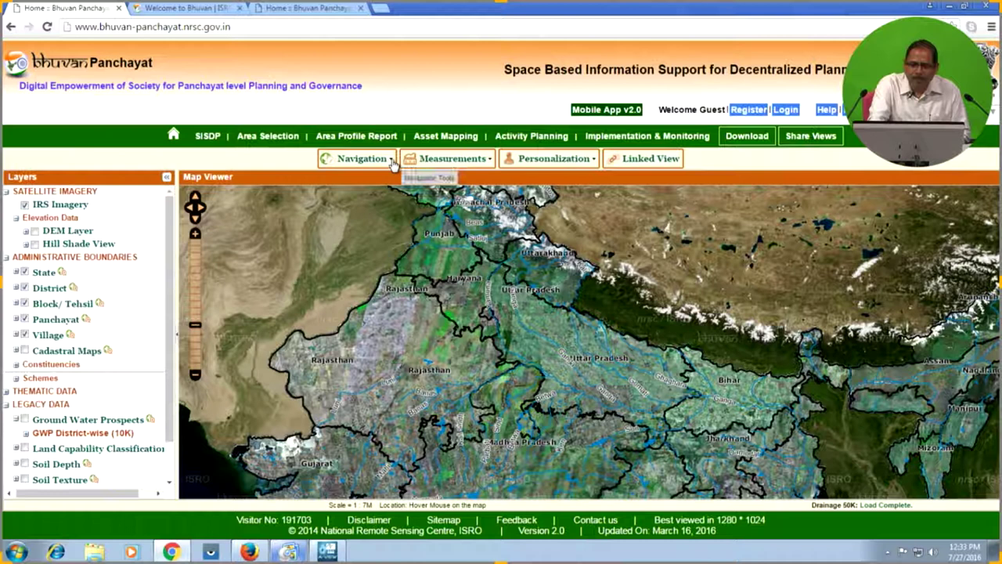
# Step: Pan the map across Gujarat, Rajasthan–Madhya Pradesh and northeast India using the Navigation tools
pyautogui.click(392, 159)
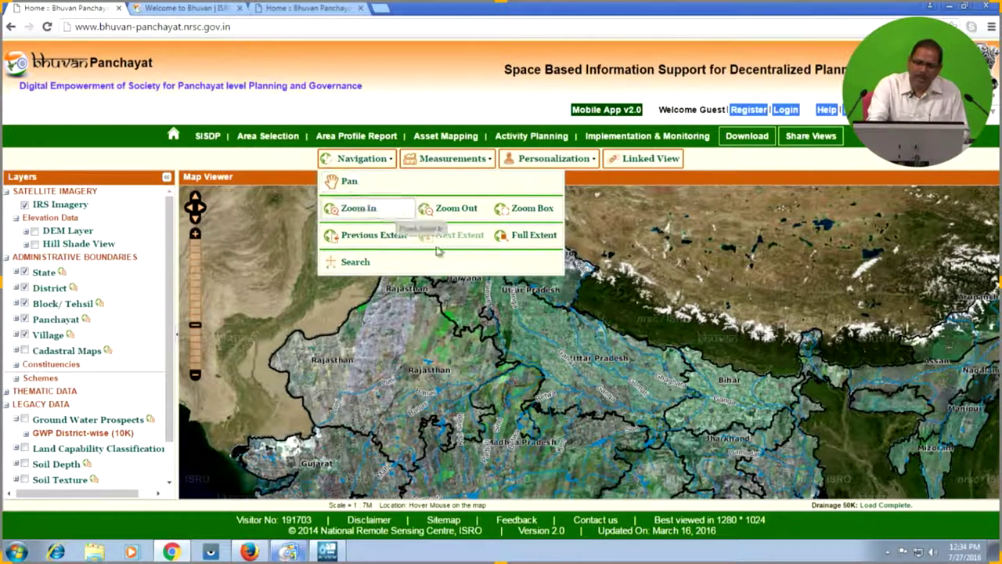
pyautogui.moveTo(567, 367); pyautogui.dragTo(496, 243)
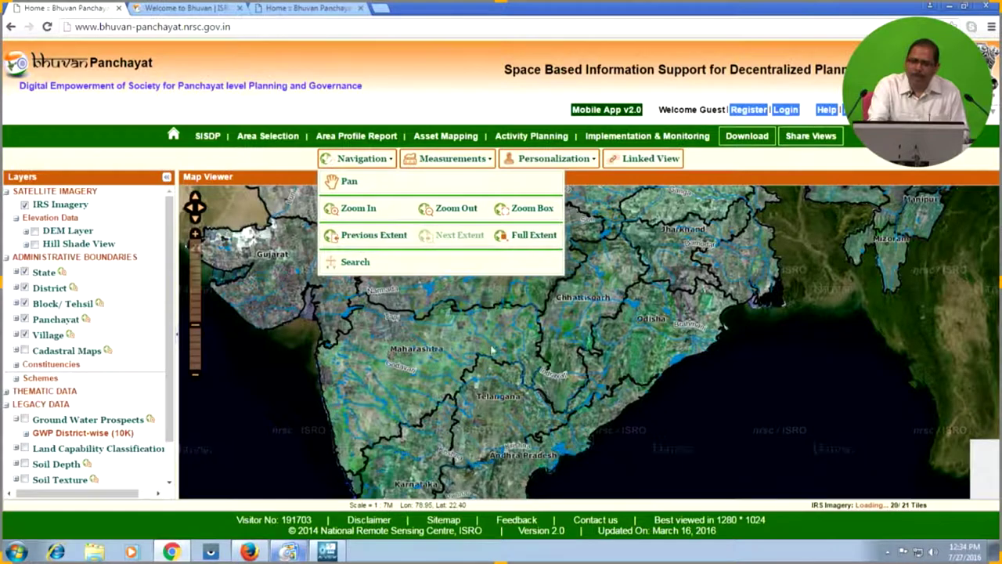
pyautogui.moveTo(496, 368); pyautogui.dragTo(501, 453)
pyautogui.moveTo(497, 372); pyautogui.dragTo(544, 360)
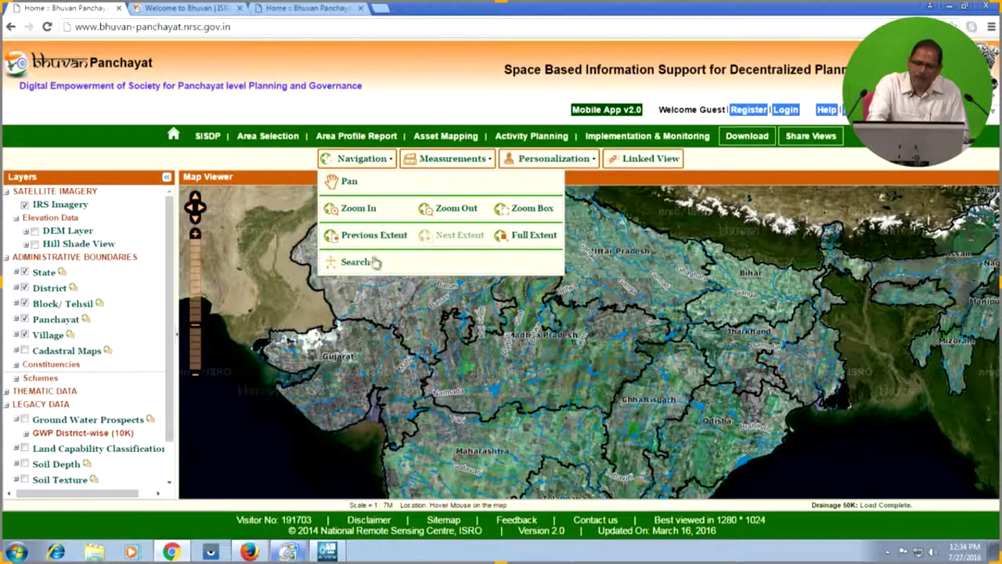
# Step: Zoom in two levels on central India, panning sideways in between
pyautogui.click(342, 219)
pyautogui.click(492, 353)
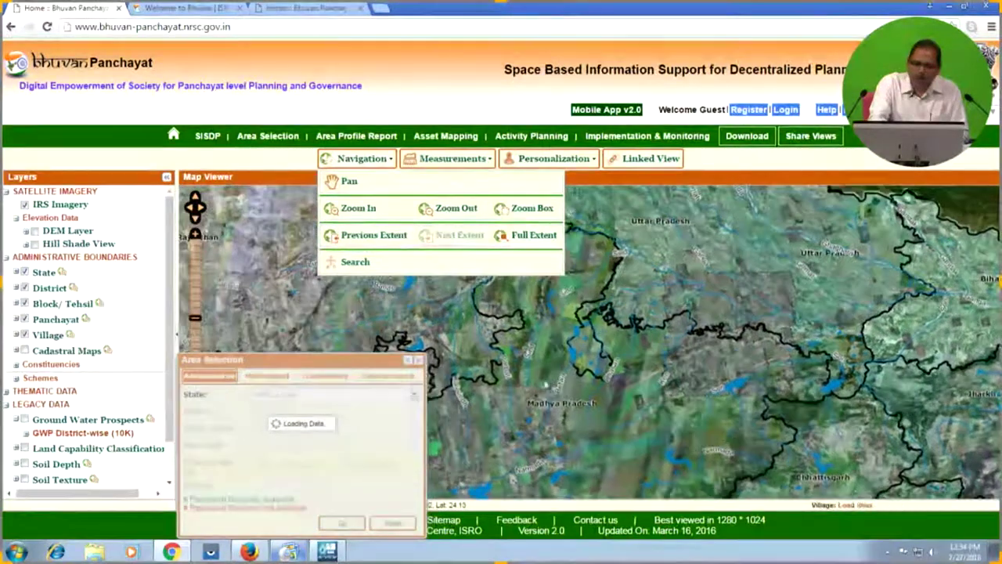
pyautogui.moveTo(523, 379); pyautogui.dragTo(582, 377)
pyautogui.click(341, 211)
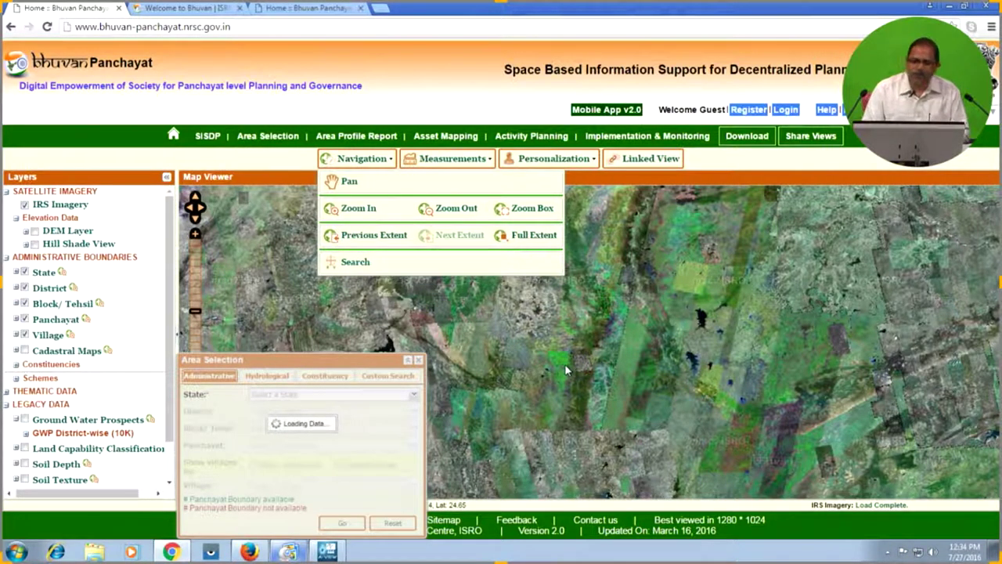
# Step: Zoom out step by step until all of India is in view
pyautogui.click(458, 214)
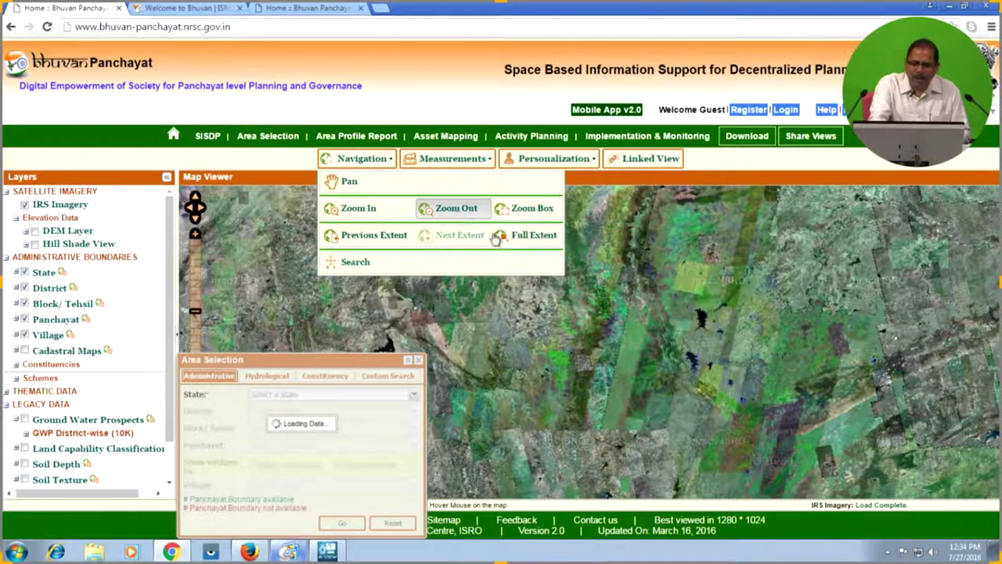
pyautogui.click(576, 294)
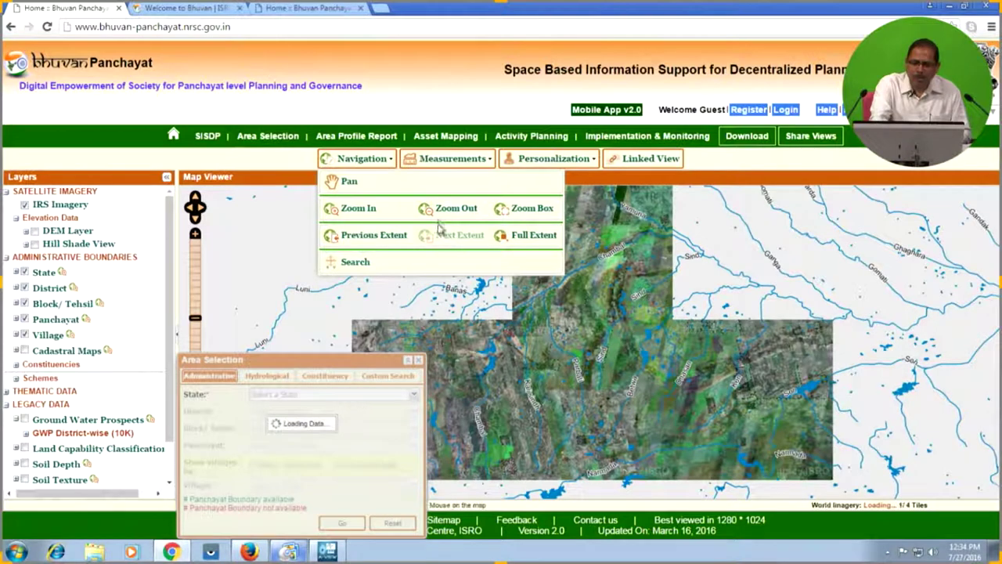
pyautogui.click(439, 213)
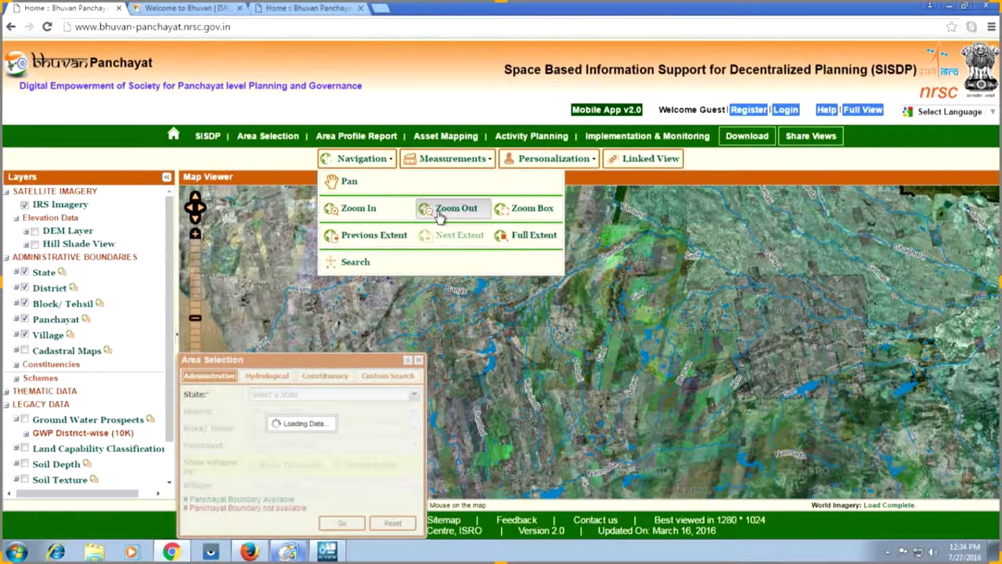
pyautogui.click(439, 215)
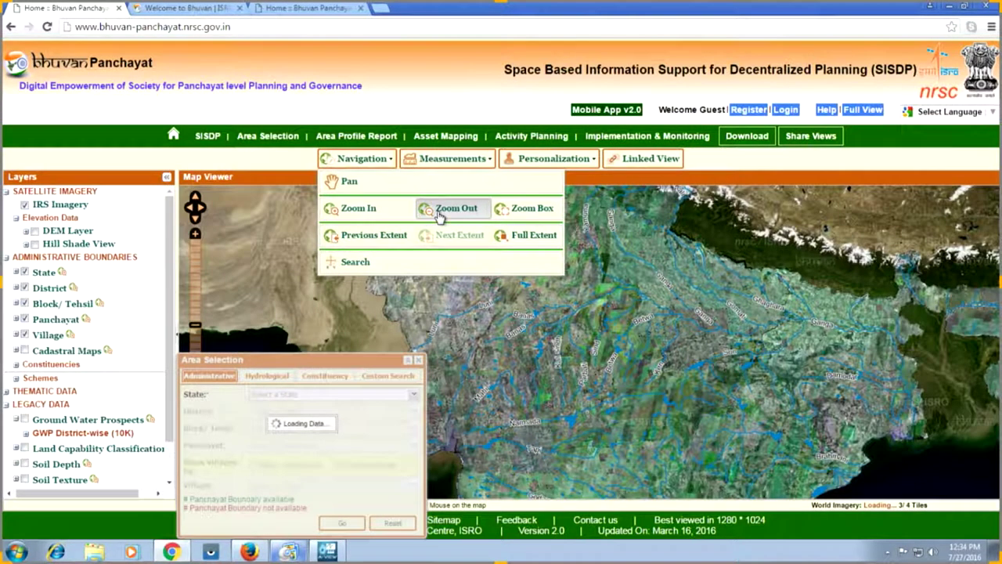
pyautogui.click(440, 215)
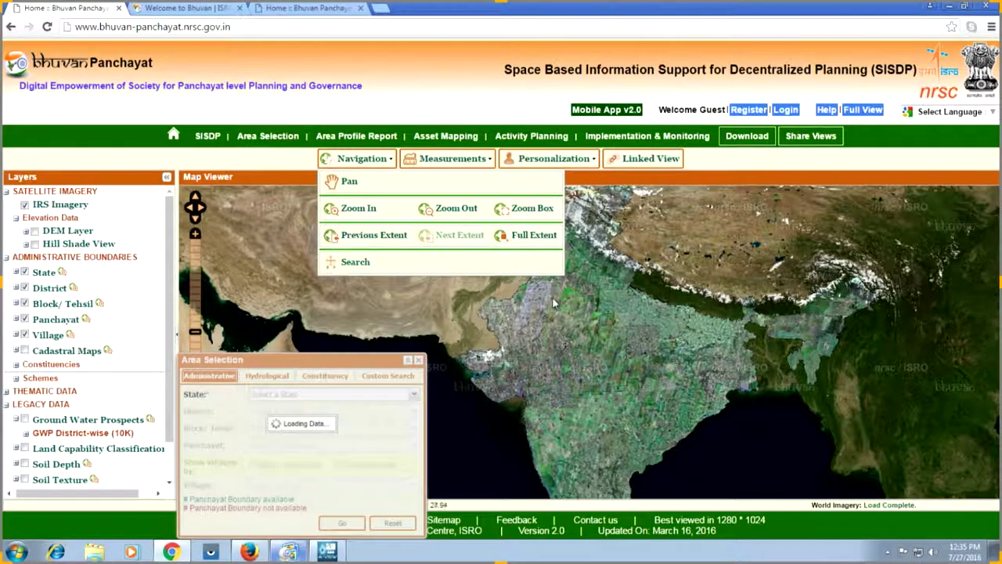
# Step: Zoom into a box drawn over central India, go back to the previous extent, then bring up place Search
pyautogui.moveTo(551, 296); pyautogui.dragTo(670, 372)
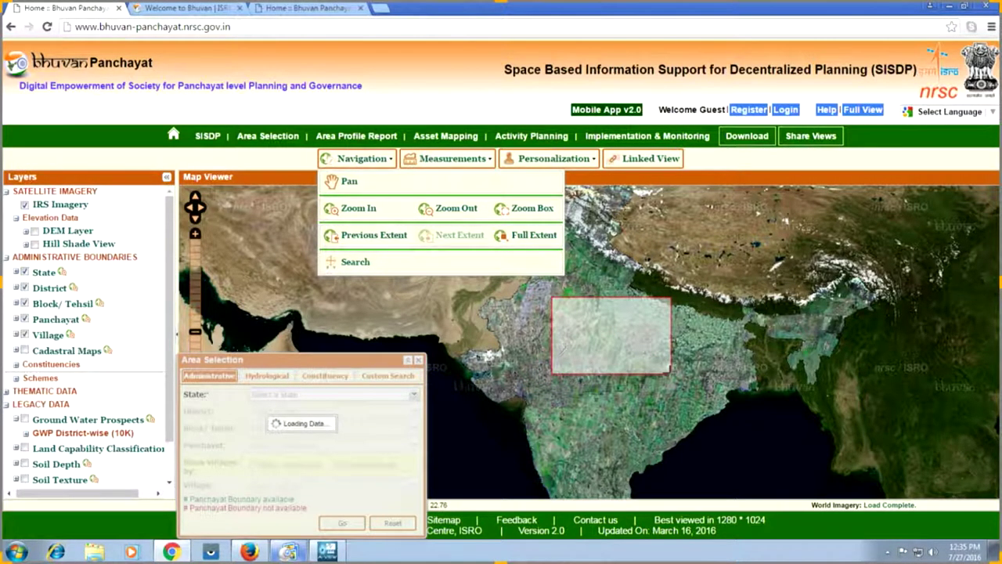
pyautogui.moveTo(671, 373); pyautogui.dragTo(671, 374)
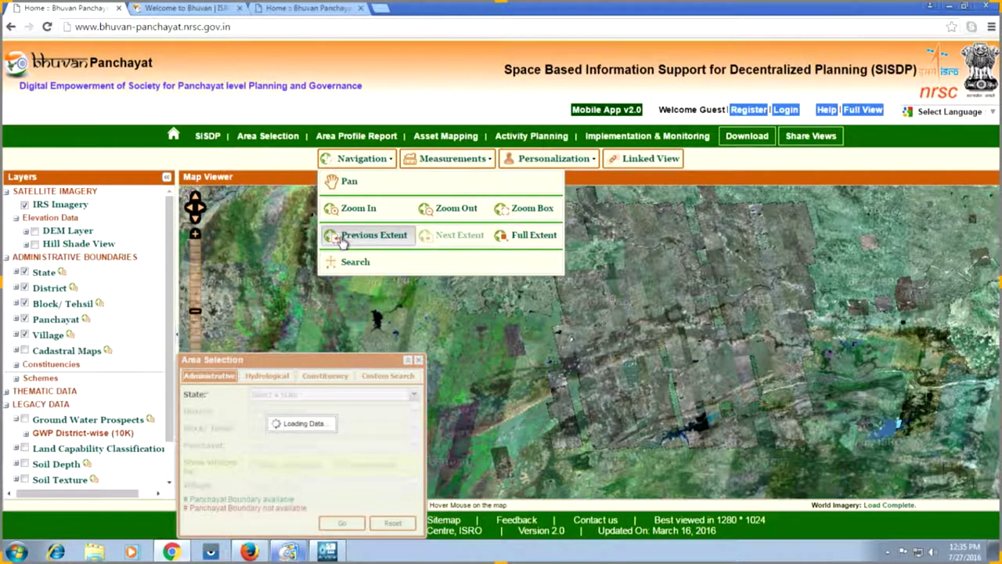
pyautogui.click(342, 236)
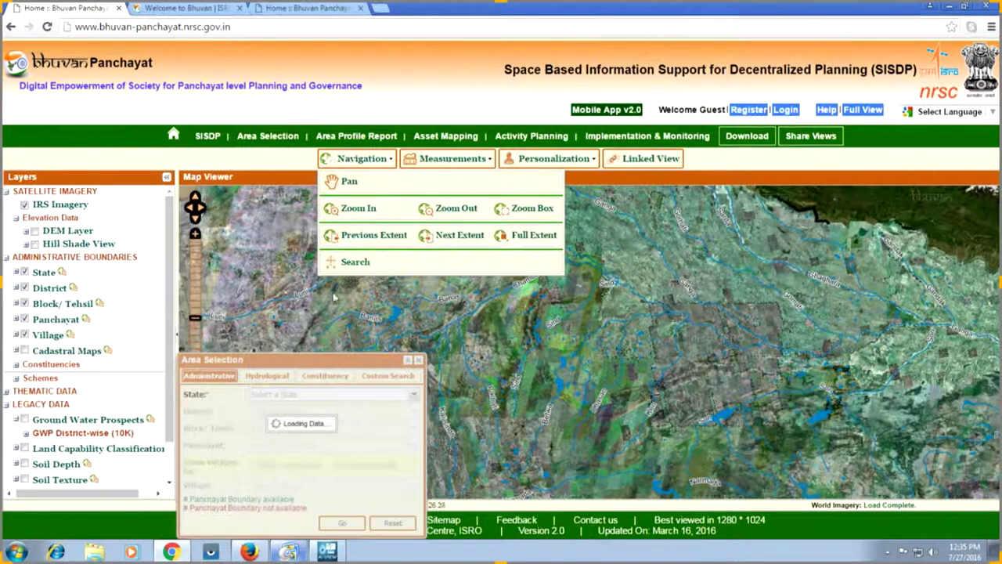
pyautogui.click(340, 265)
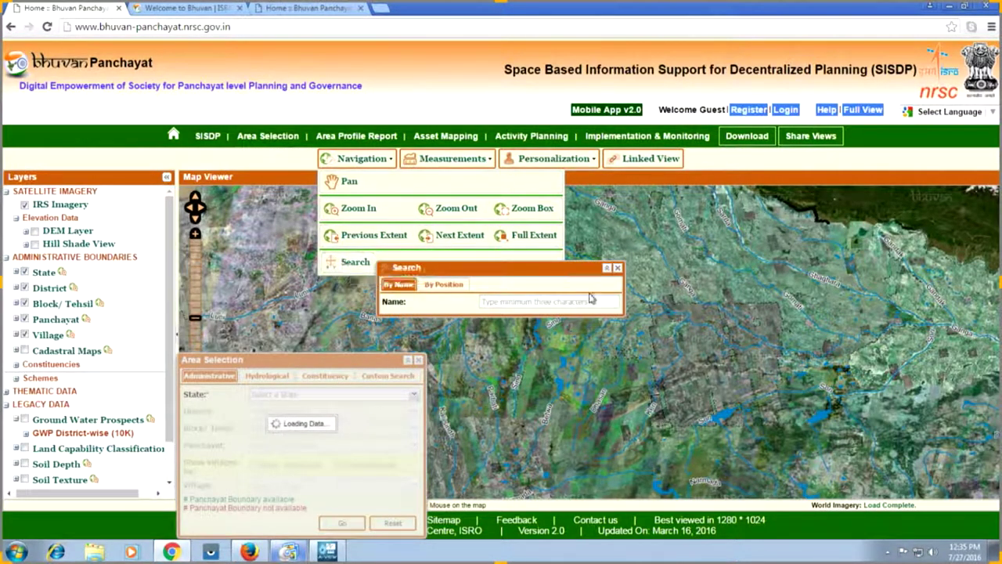
# Step: Try a name search with 'Delh', switch to By Position and select Longitude, then close Search
pyautogui.click(521, 303)
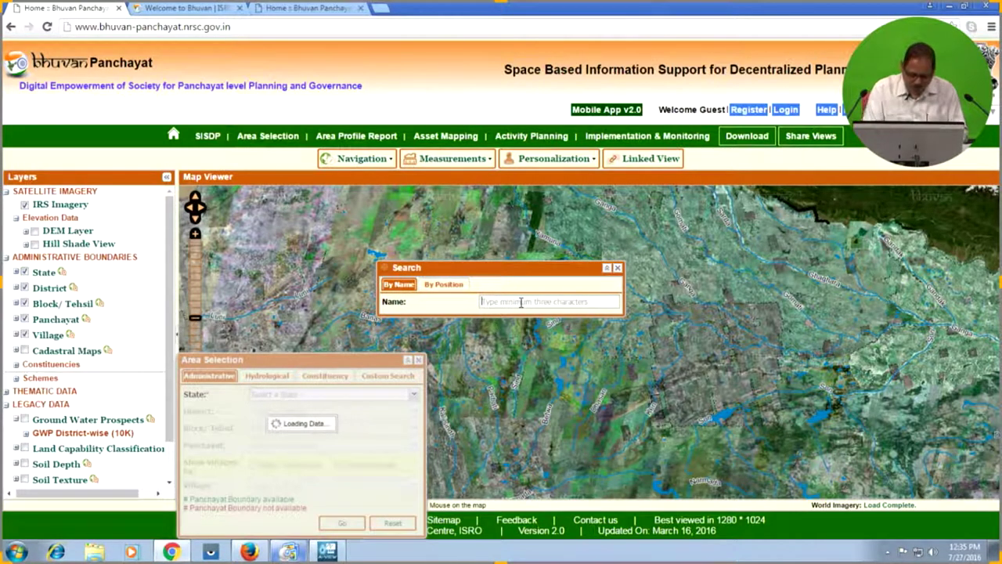
pyautogui.write('Delh')
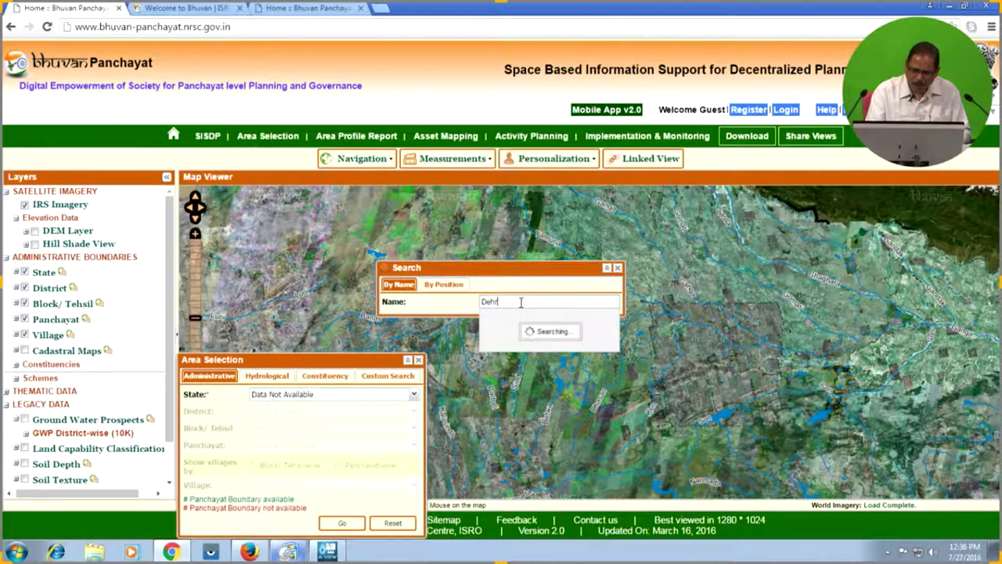
pyautogui.press('BackSpace')
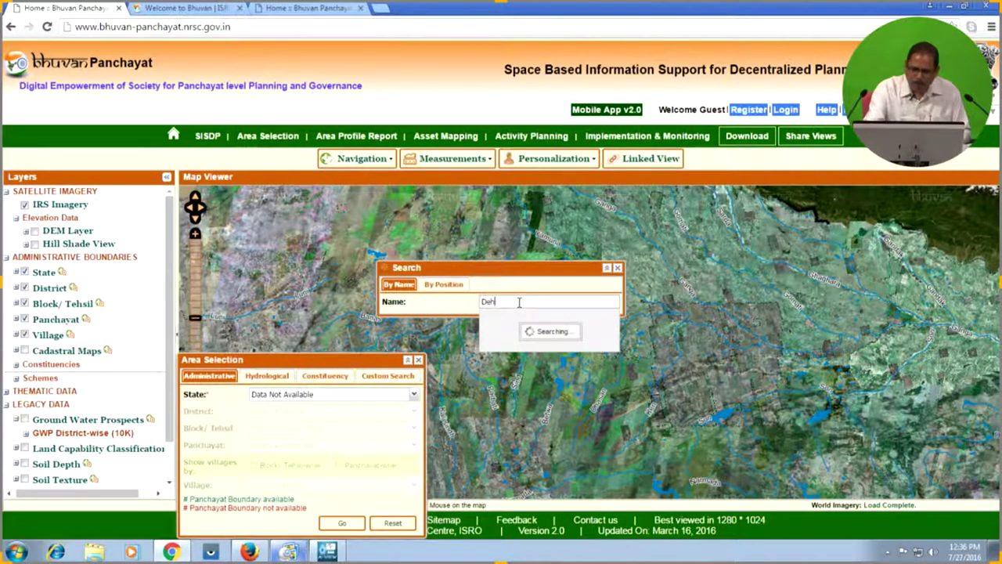
pyautogui.click(446, 284)
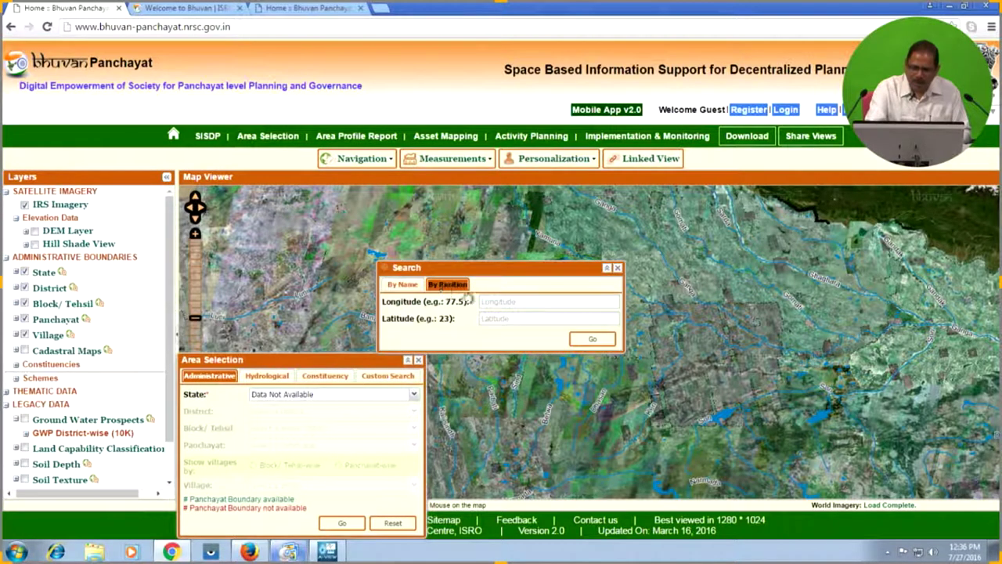
pyautogui.click(506, 302)
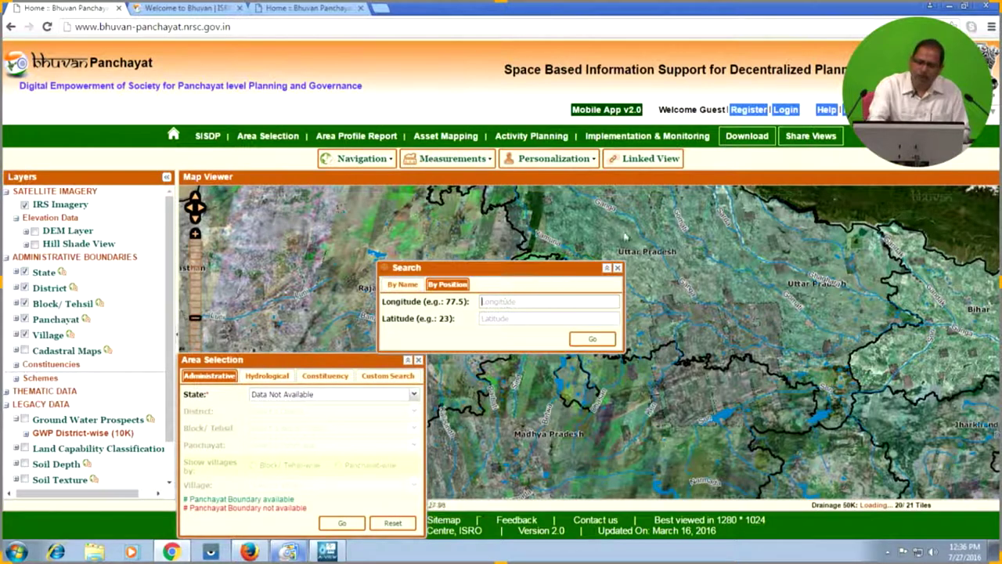
pyautogui.click(617, 268)
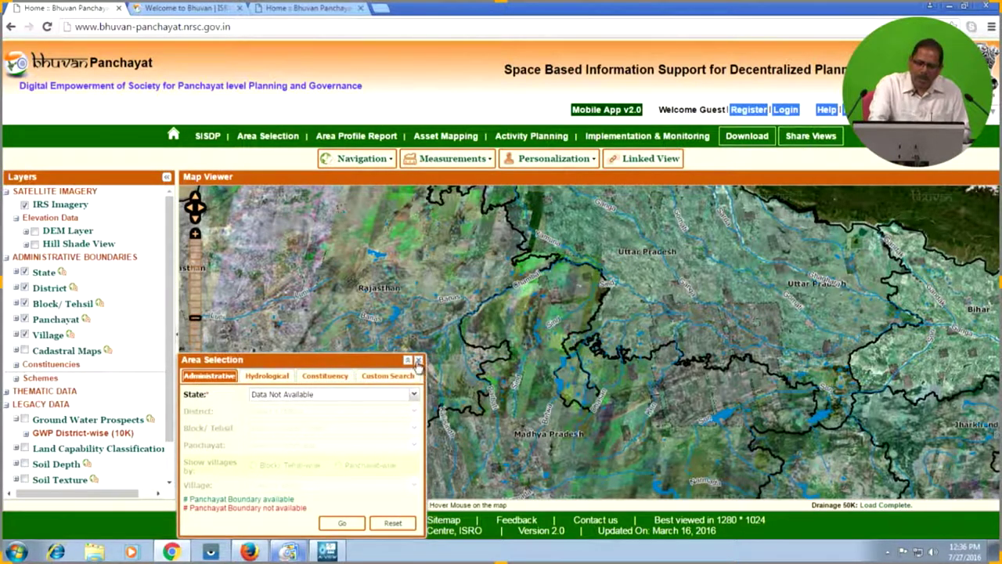
# Step: Close the Area Selection form, pick Measure Length, and zoom in toward Datia–Tikamgarh
pyautogui.click(419, 361)
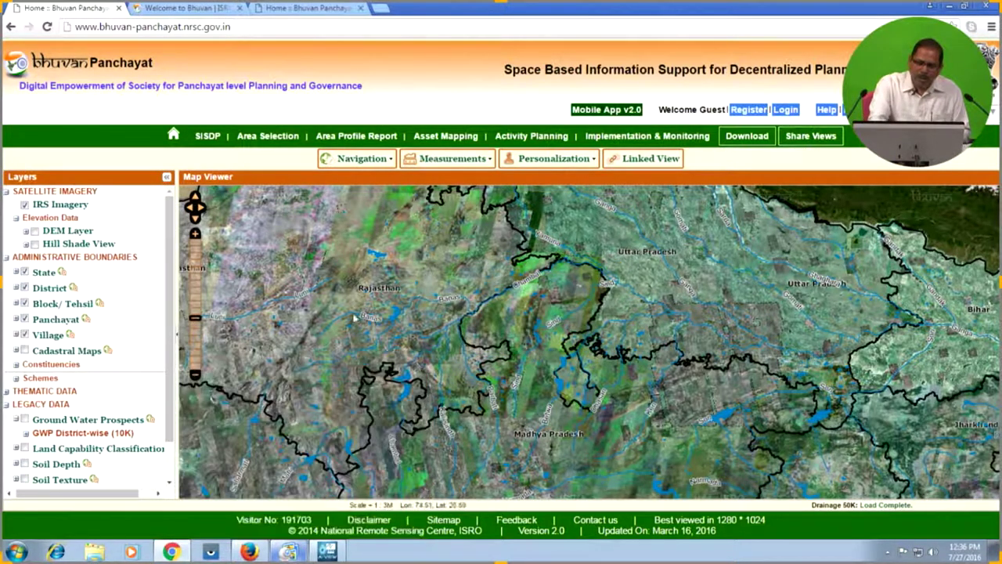
pyautogui.click(466, 160)
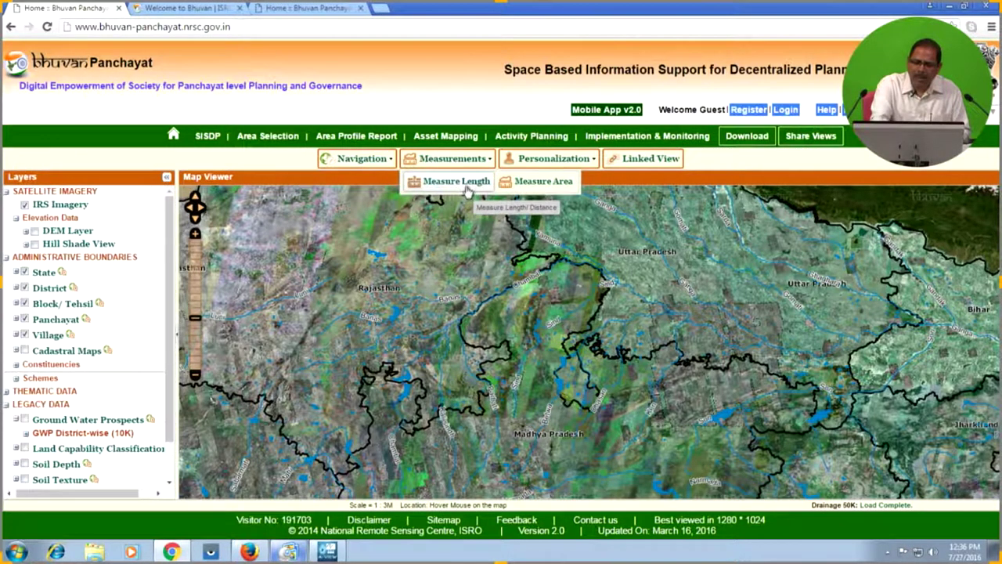
pyautogui.click(467, 188)
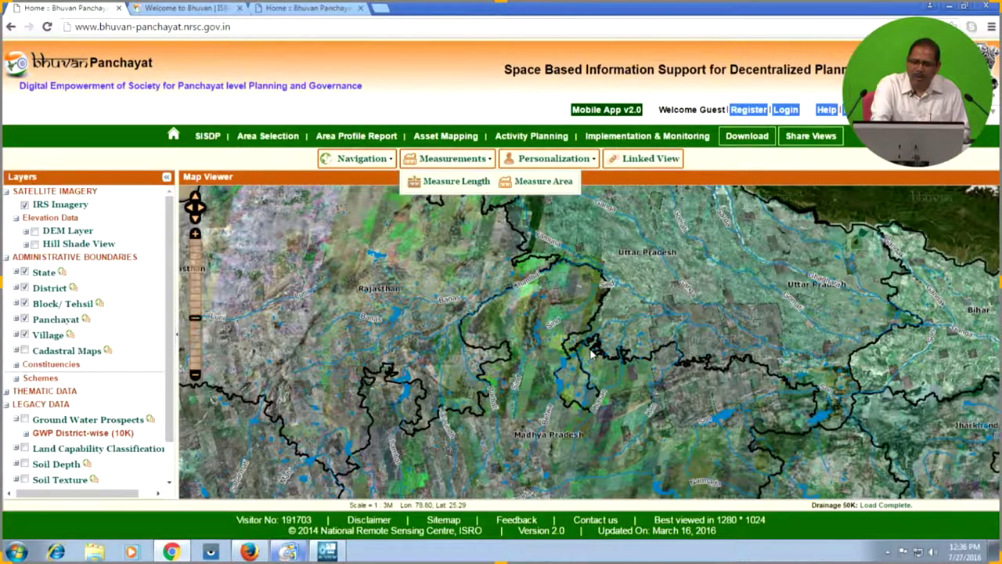
pyautogui.scroll(2, 592, 354)
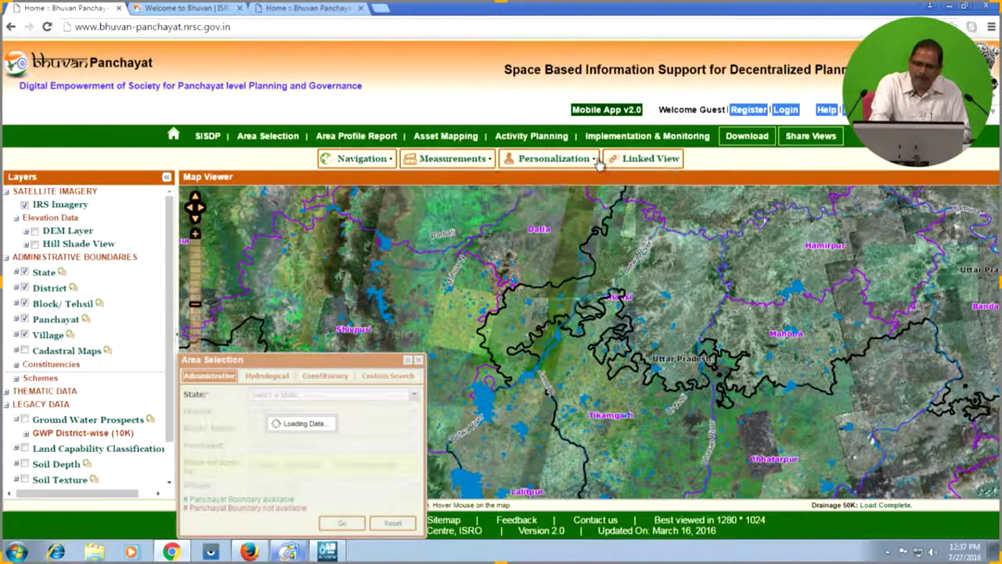
pyautogui.moveTo(598, 160)
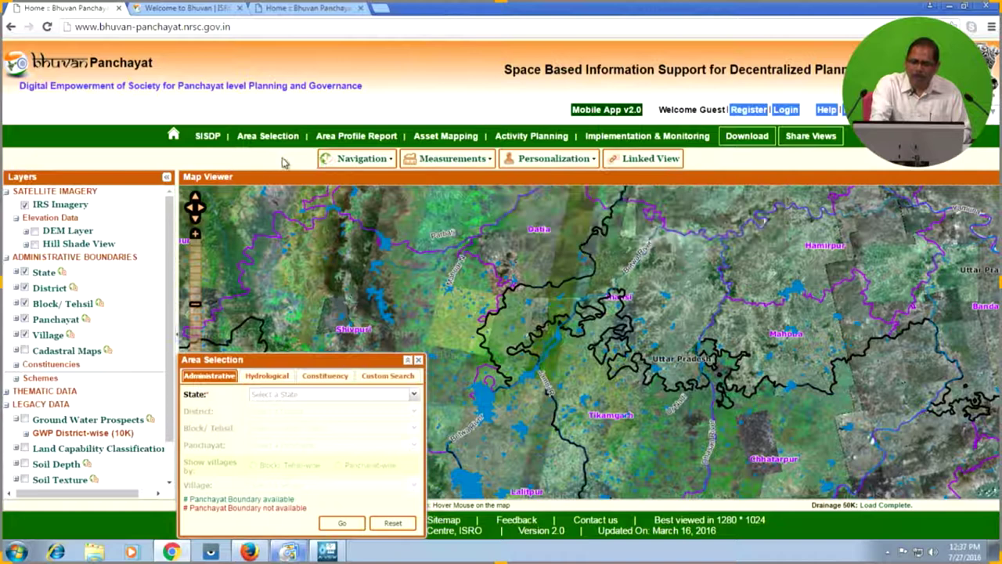
# Step: Show the Area Selection menu, then the Area Profile Report menu with dashboard, interactive and print reports
pyautogui.click(244, 137)
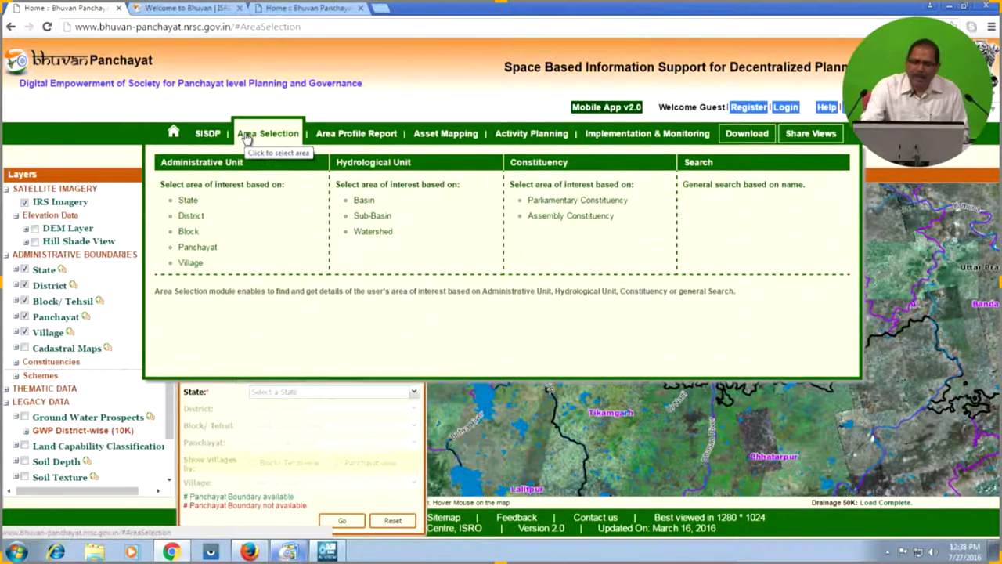
pyautogui.click(341, 136)
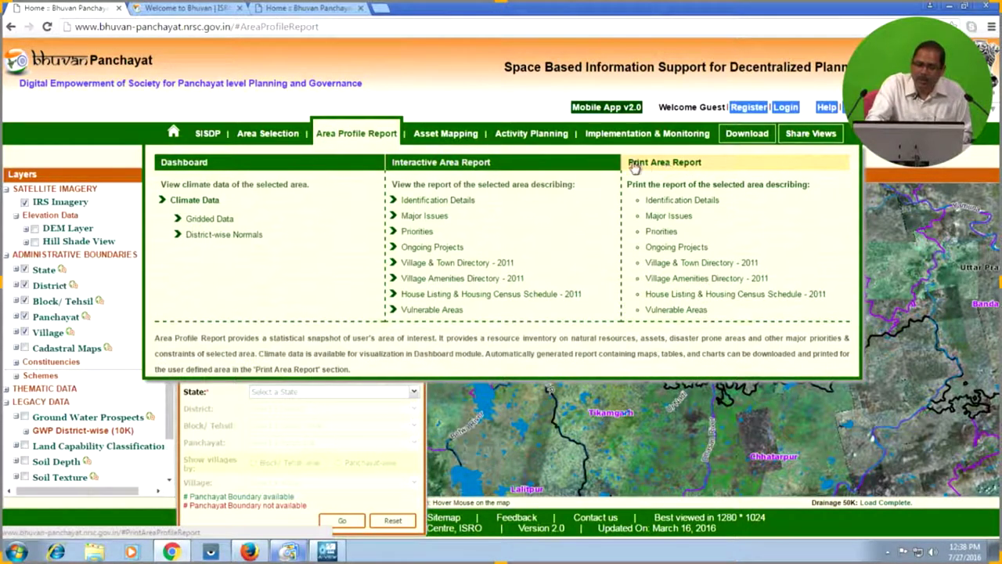
# Step: Show the Asset Mapping menu with Map Assets, View Mapped Assets and Query Assets
pyautogui.click(449, 136)
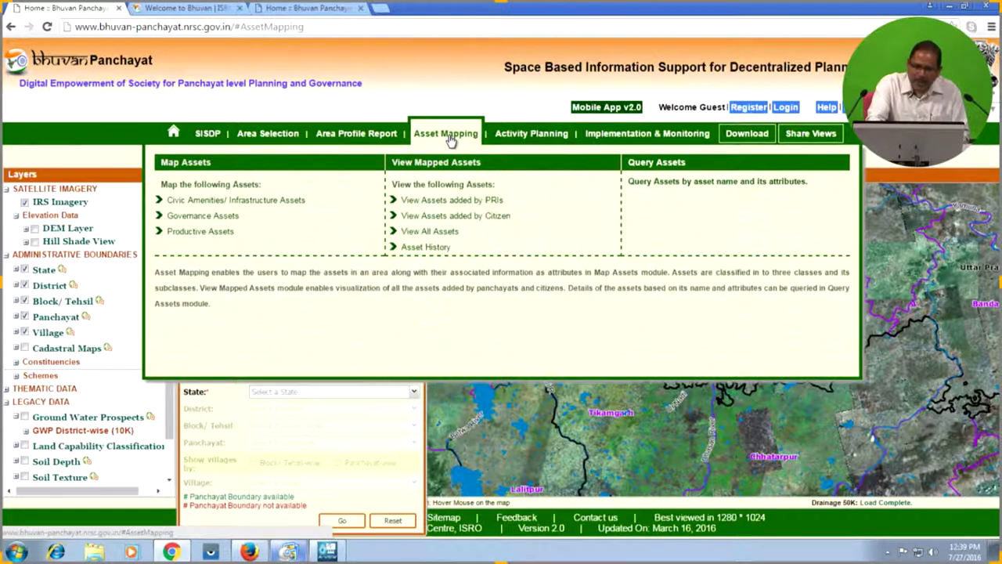
# Step: Bring up the Register/Login form and move it toward the map centre
pyautogui.click(736, 109)
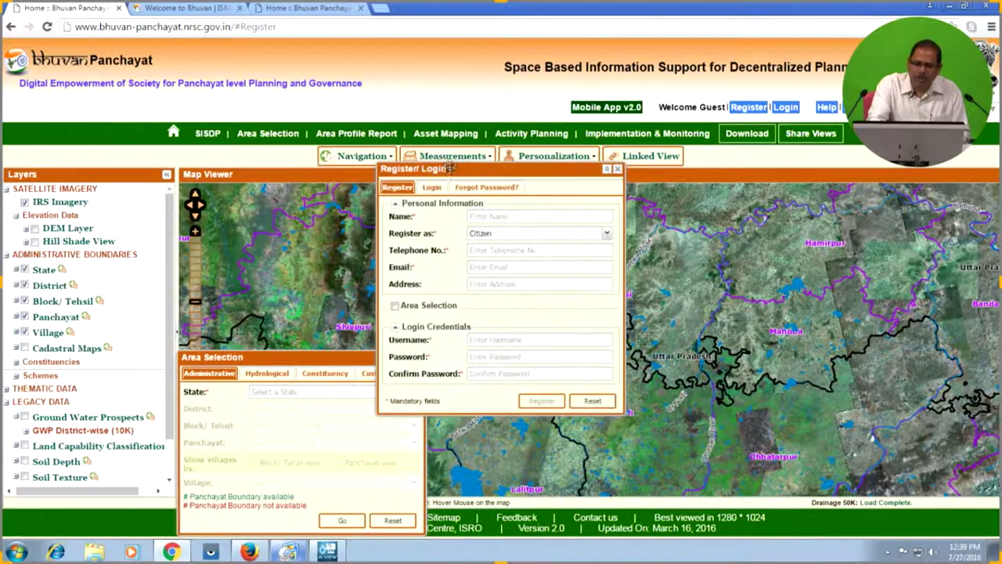
pyautogui.moveTo(448, 168); pyautogui.dragTo(511, 183)
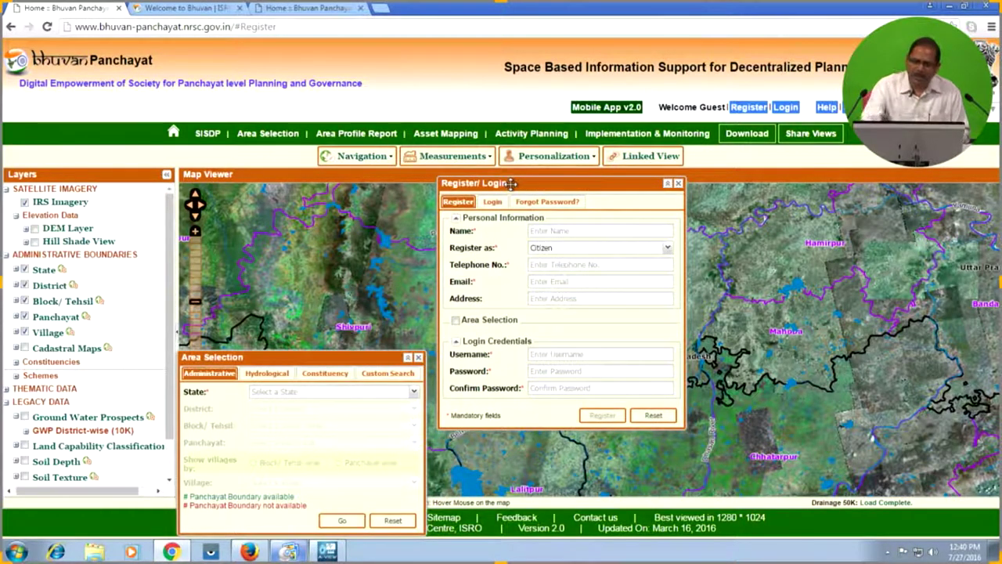
# Step: Enter the new user's name and keep Citizen as the registration role
pyautogui.click(553, 231)
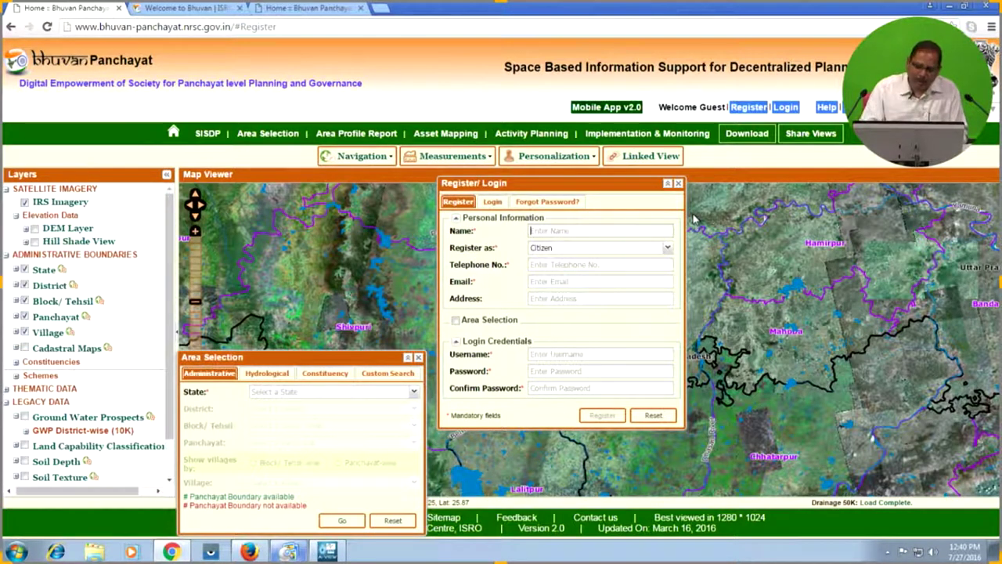
pyautogui.write('Ha')
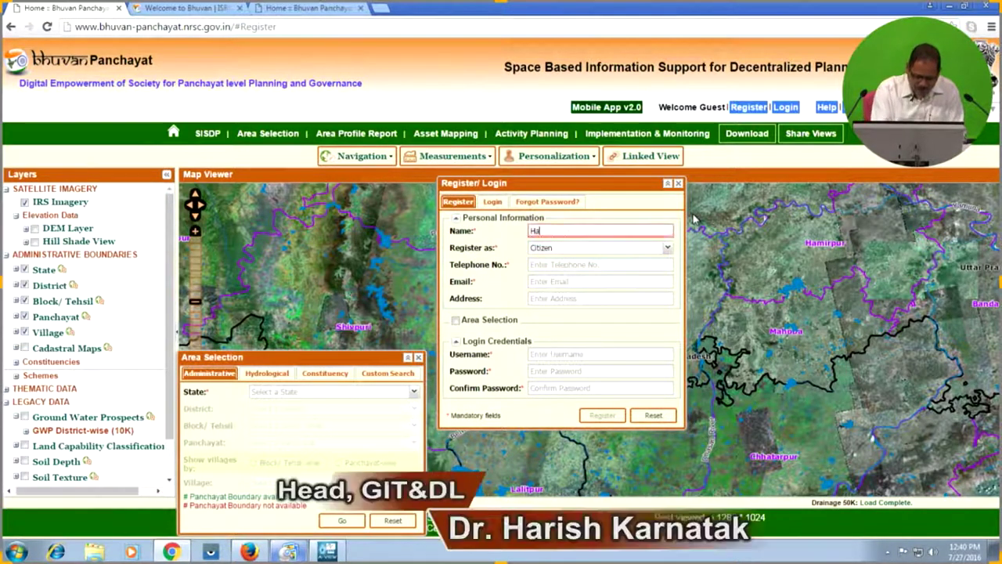
pyautogui.write('rish')
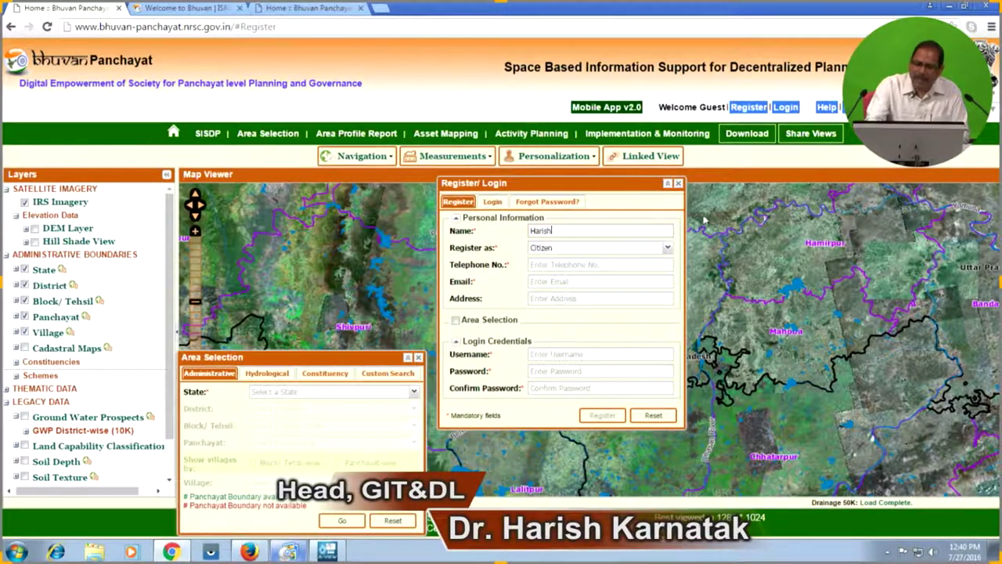
pyautogui.click(666, 249)
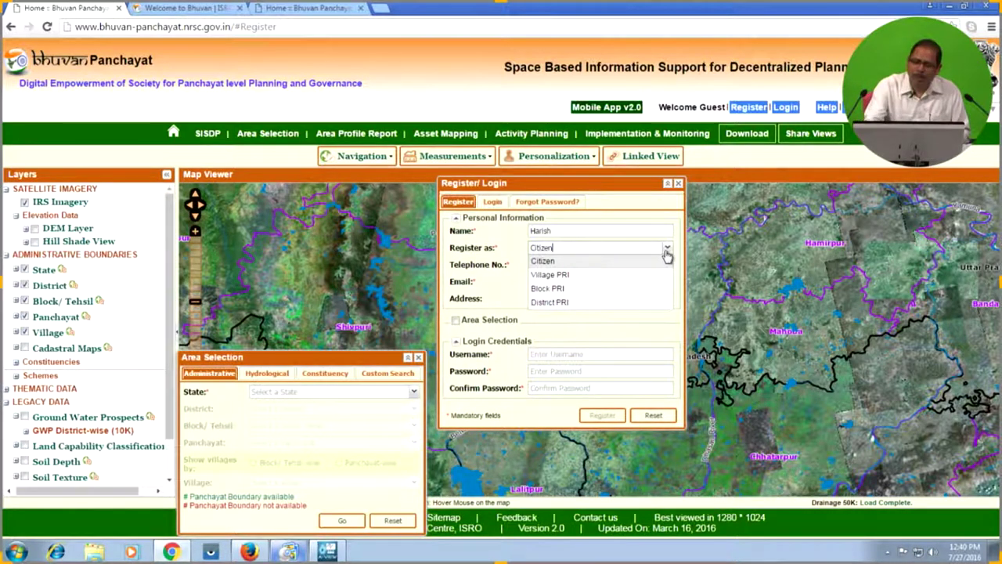
pyautogui.click(582, 264)
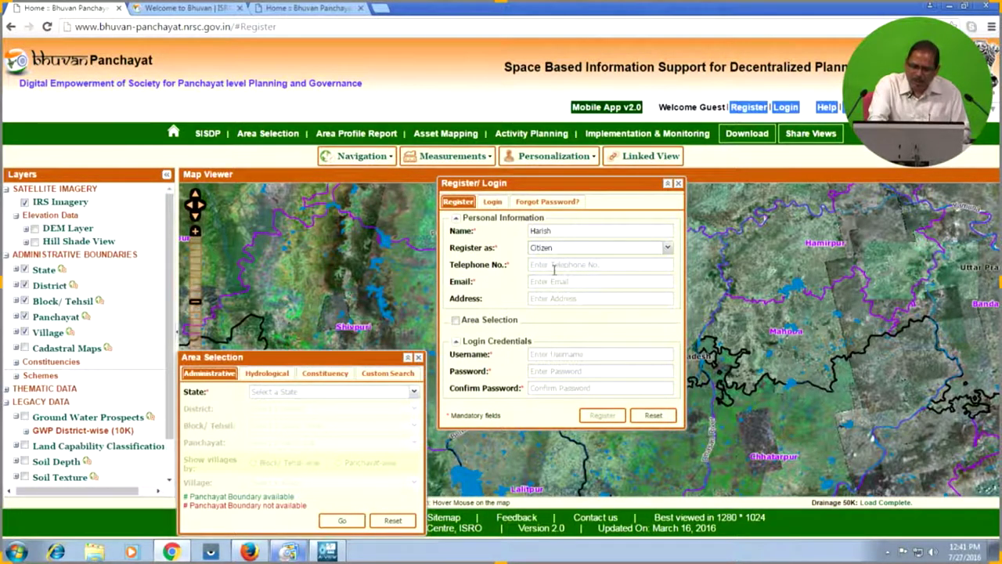
# Step: Fill in the user's telephone number and e-mail, then tick Area Selection to reveal State and District
pyautogui.click(610, 263)
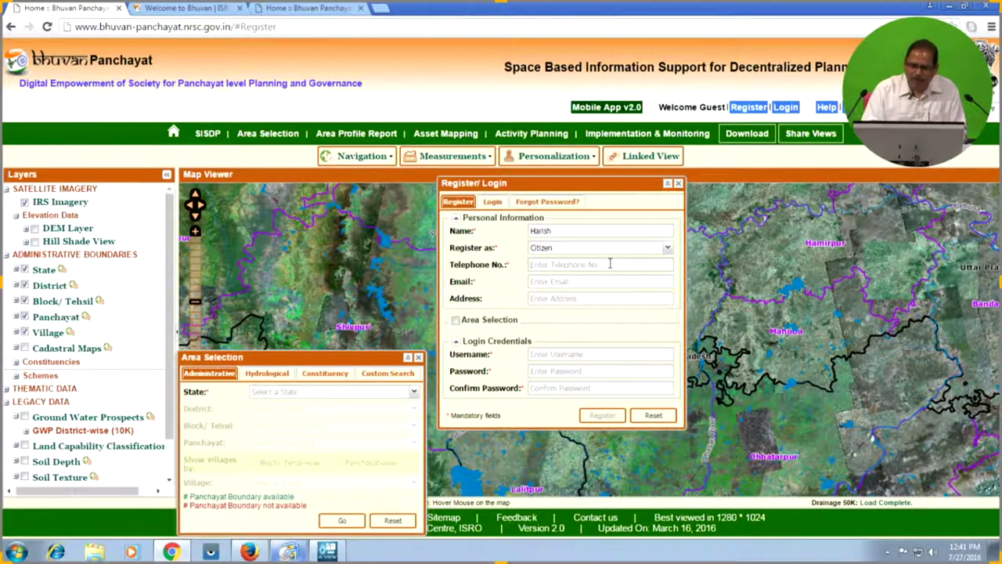
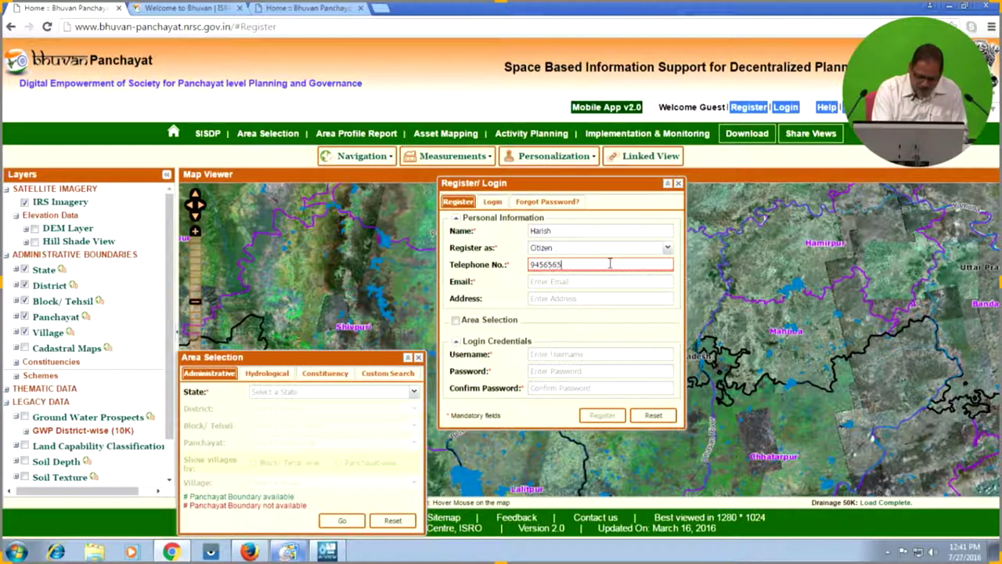
pyautogui.click(589, 280)
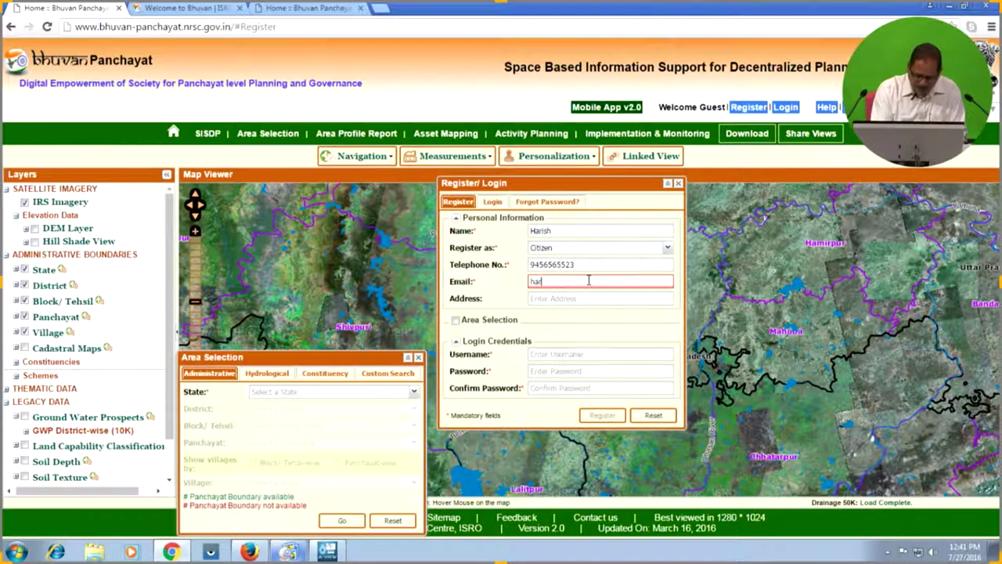
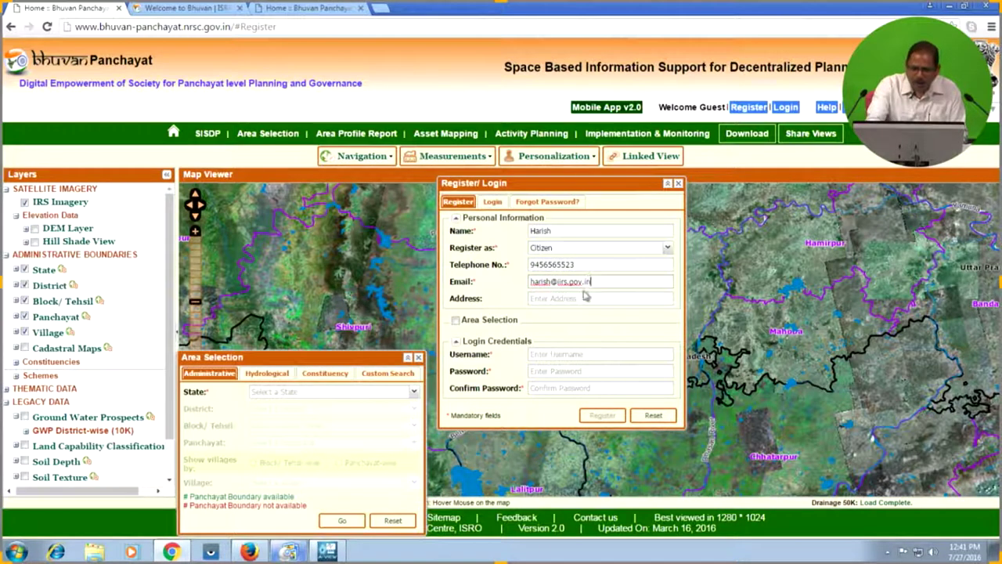
pyautogui.click(571, 299)
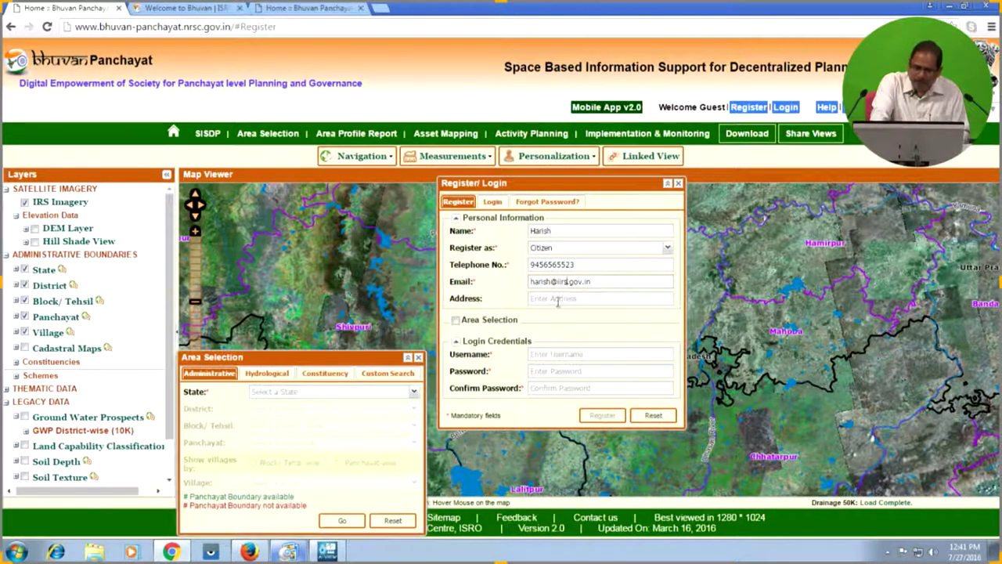
pyautogui.click(457, 321)
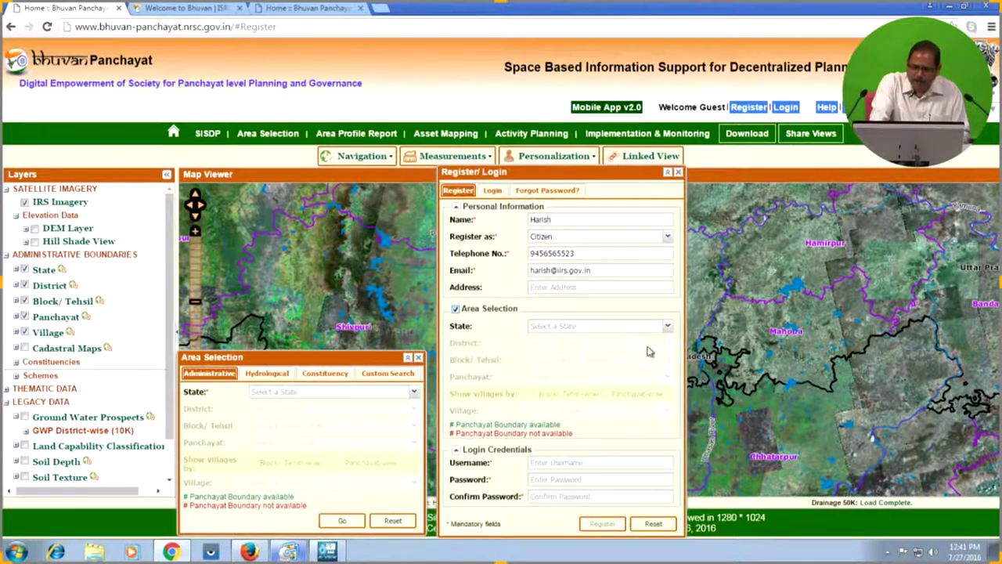
# Step: Set the registration area to State Uttarakhand, District Dehradun and Block/Tehsil Dehradun
pyautogui.click(667, 326)
pyautogui.moveTo(668, 349); pyautogui.dragTo(670, 470)
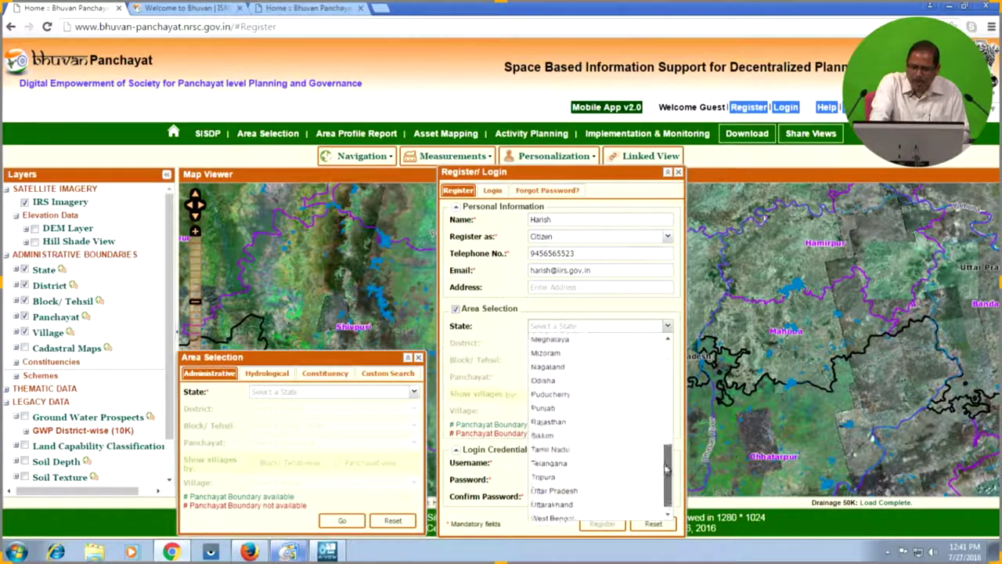
pyautogui.click(582, 499)
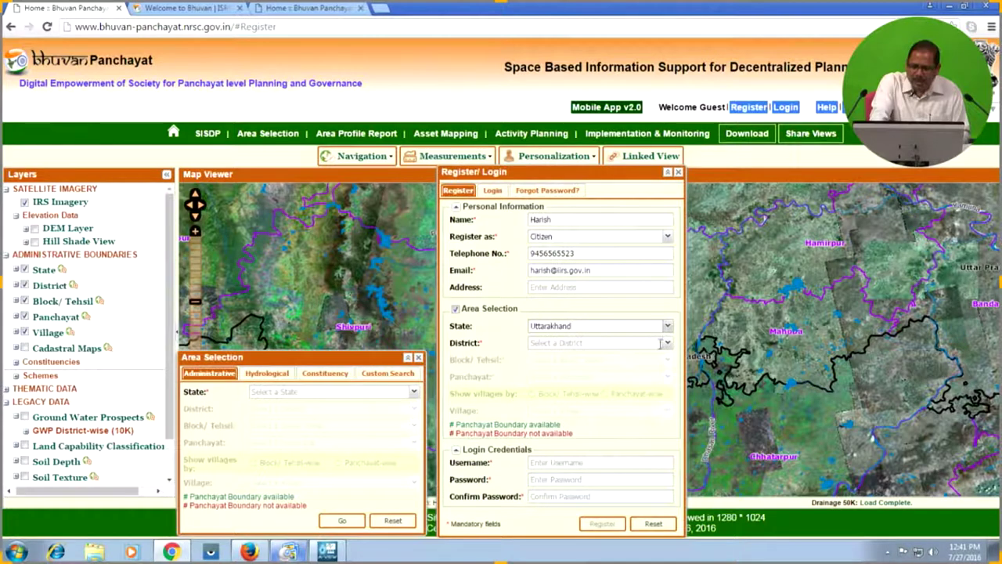
pyautogui.click(668, 345)
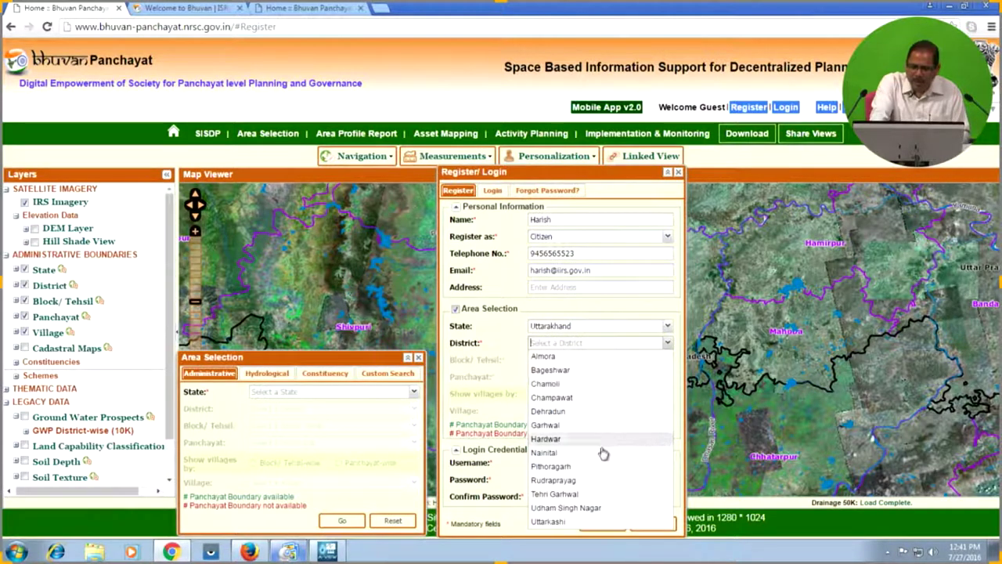
pyautogui.click(570, 412)
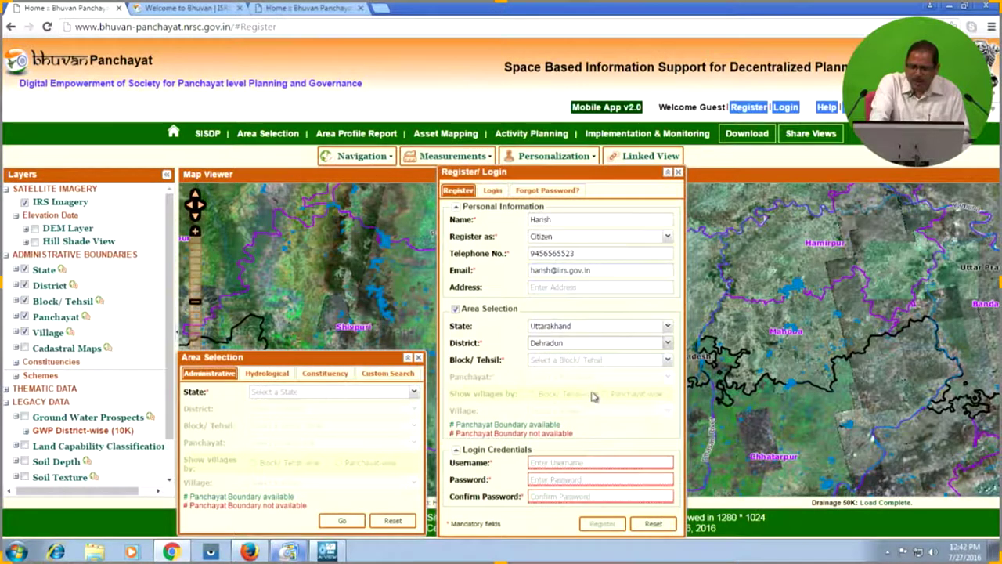
pyautogui.click(667, 361)
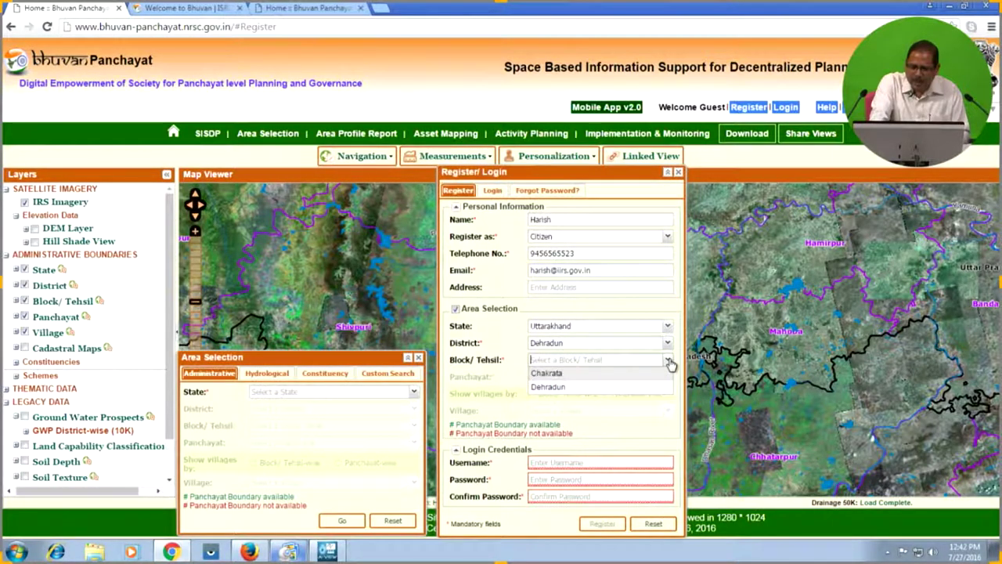
pyautogui.click(570, 389)
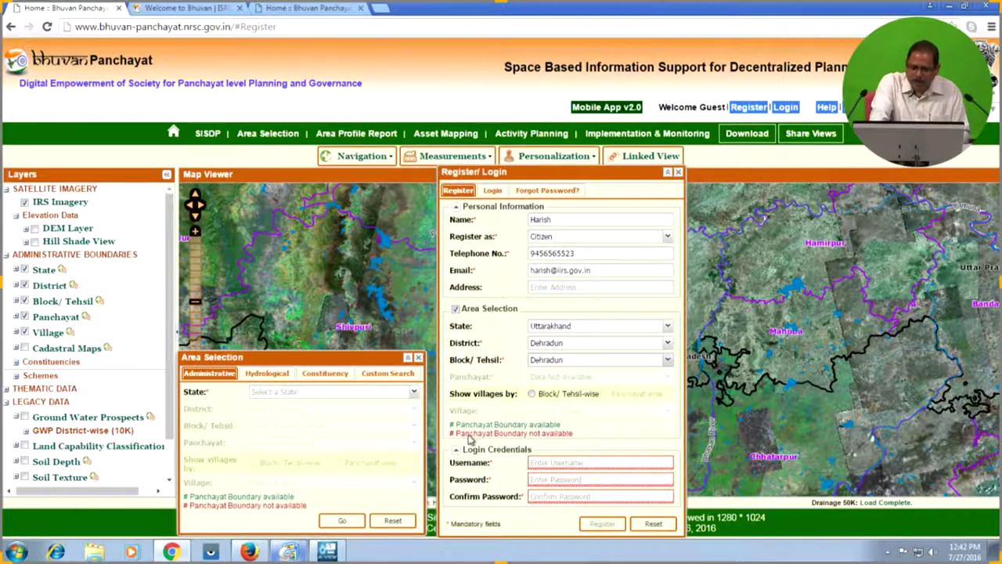
# Step: Enter the login username, enter and confirm the account password, then submit the registration
pyautogui.click(560, 460)
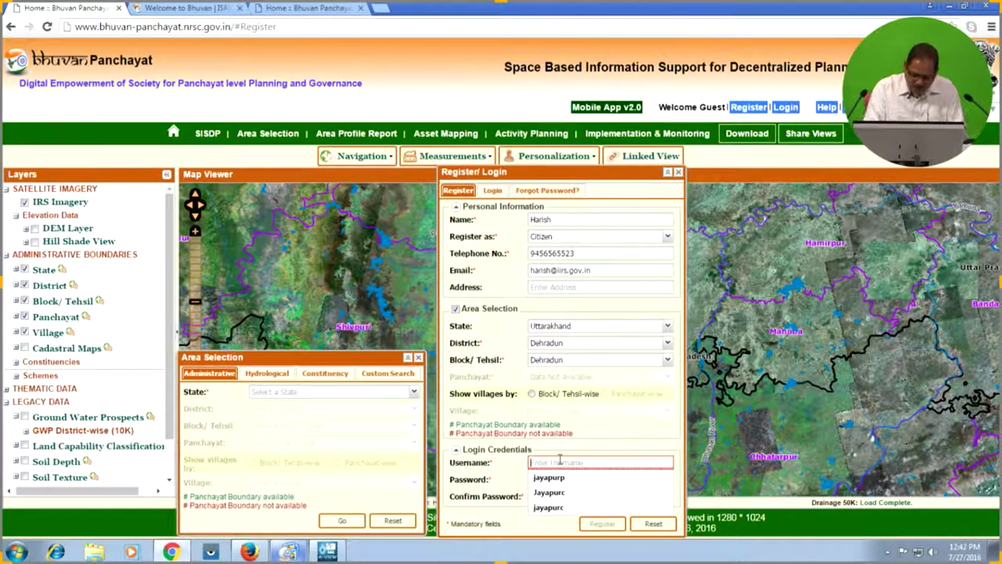
pyautogui.write('iir')
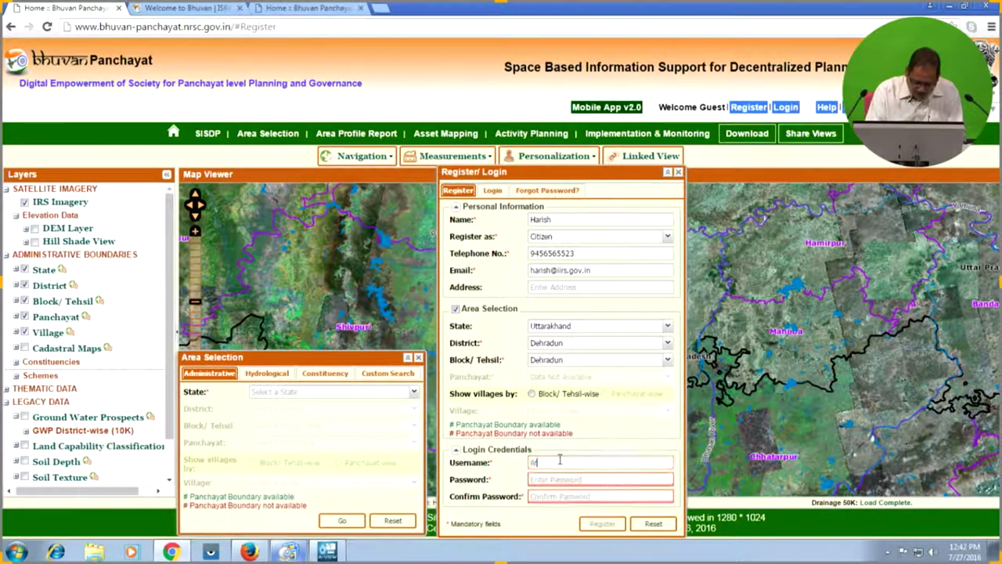
pyautogui.write('sdemo')
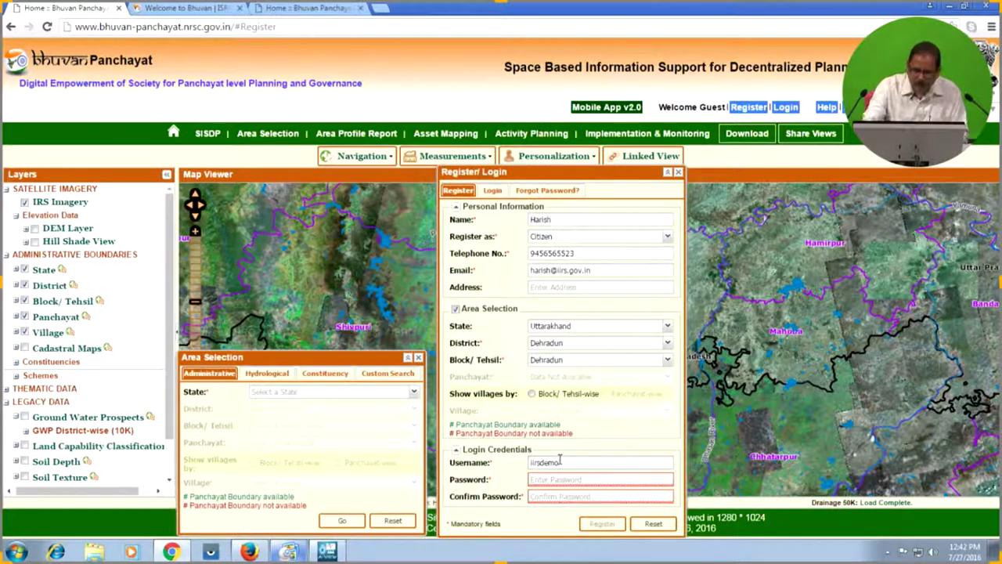
pyautogui.click(552, 479)
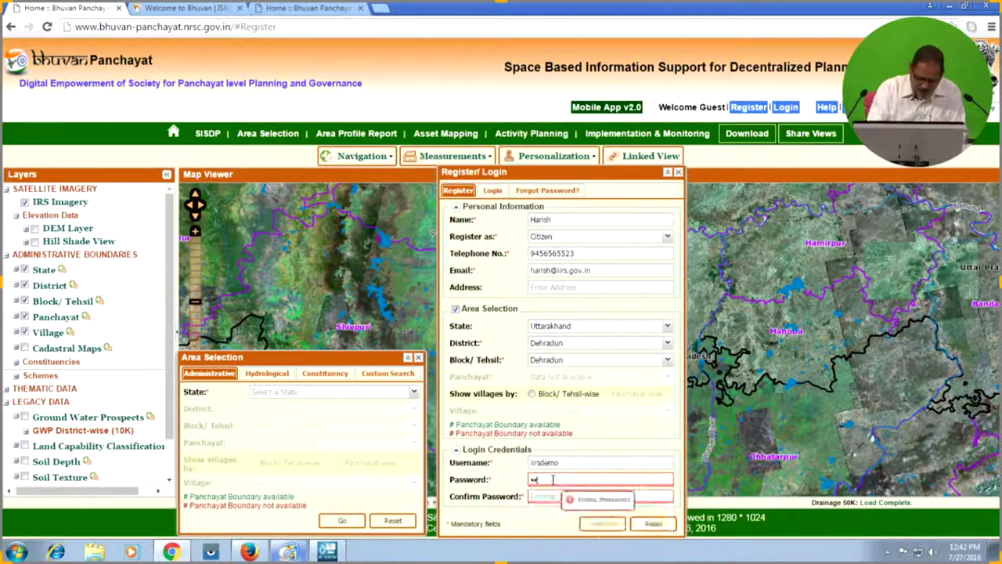
pyautogui.click(554, 498)
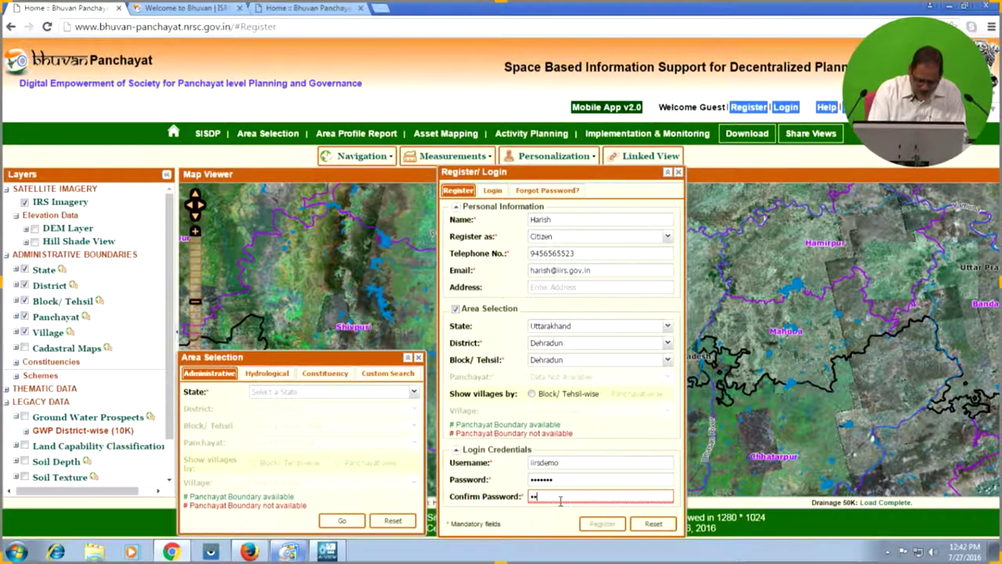
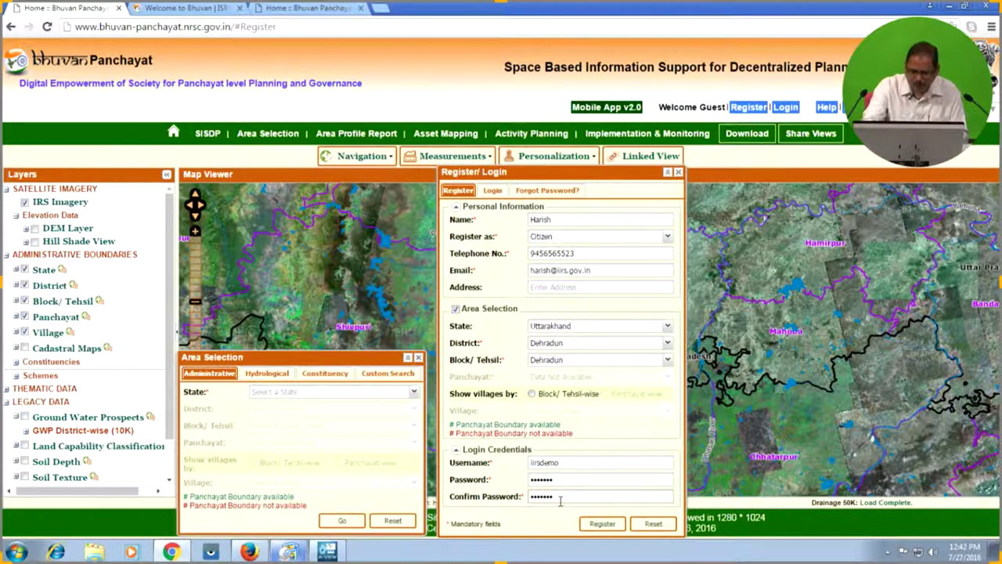
pyautogui.click(603, 525)
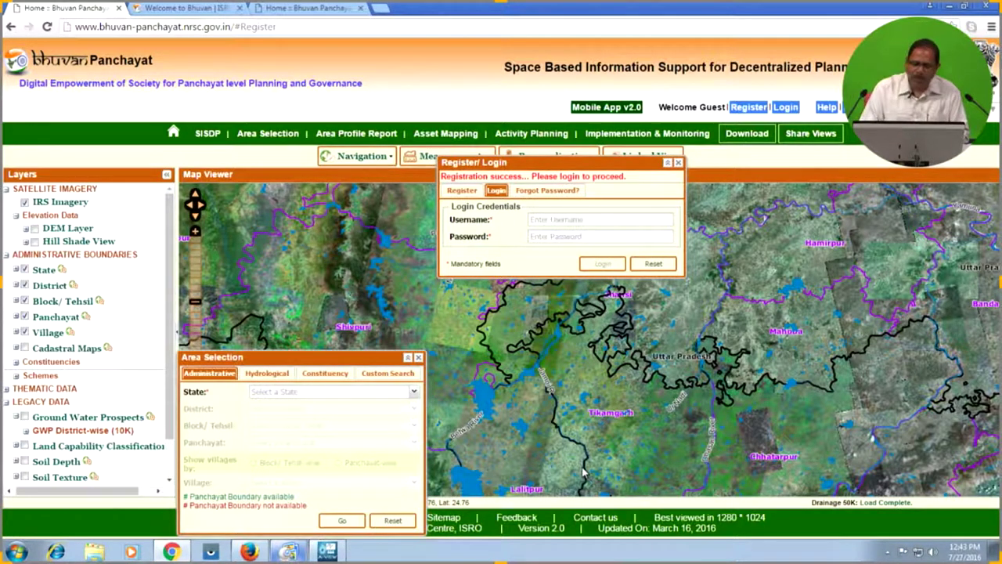
pyautogui.click(554, 192)
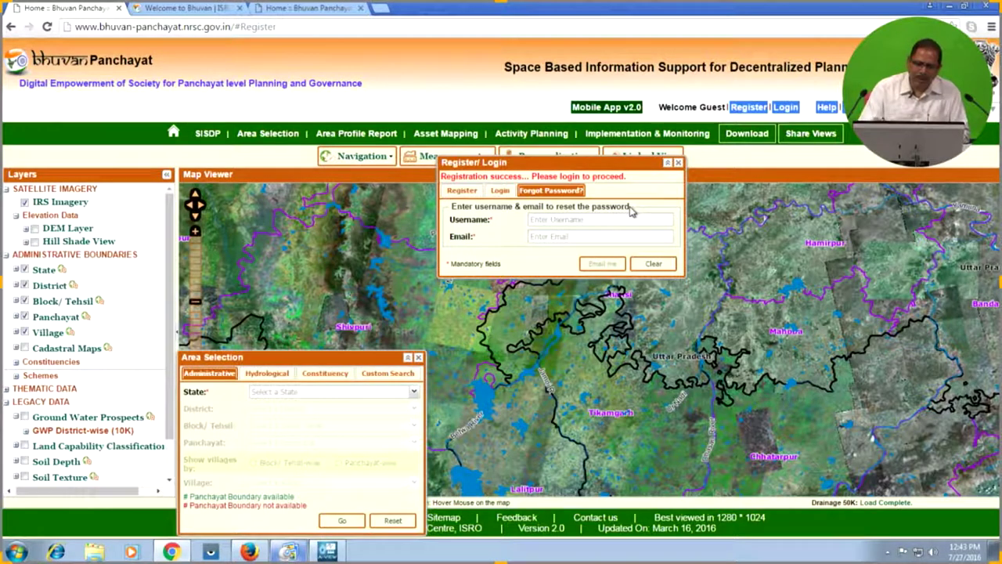
pyautogui.click(677, 163)
pyautogui.click(785, 108)
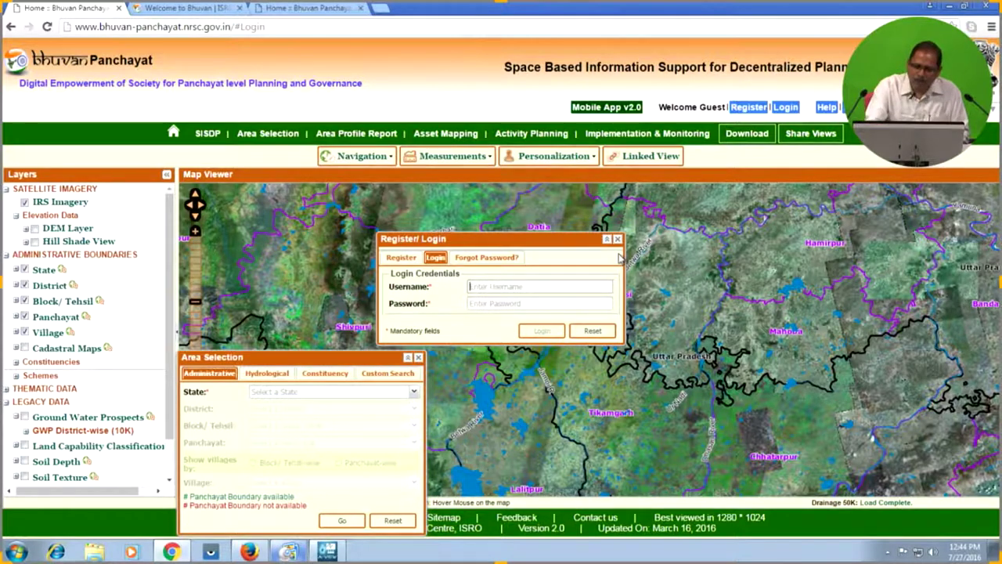
pyautogui.click(617, 239)
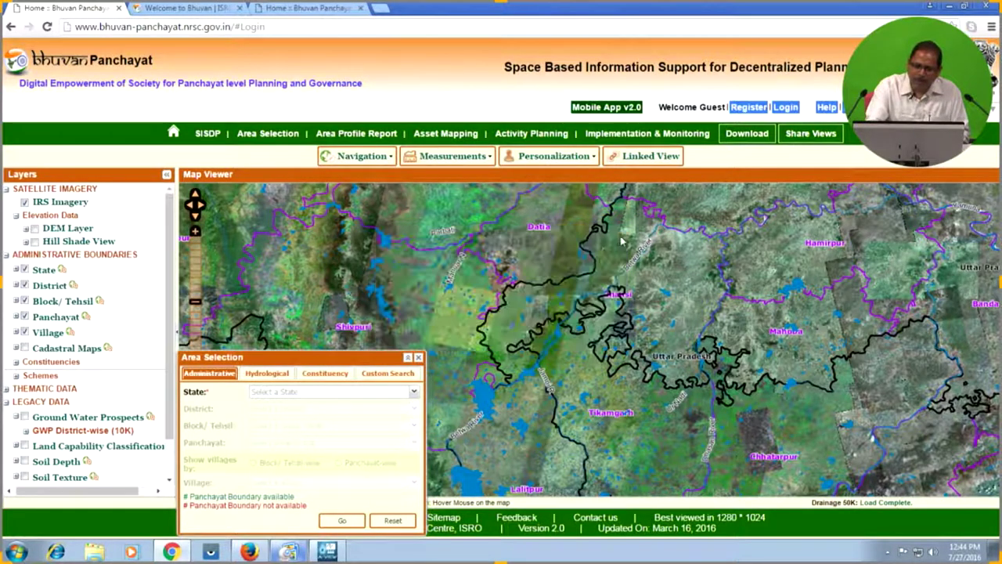
# Step: Open Area Selection by Administrative Unit and pick Uttar Pradesh as the state
pyautogui.click(268, 136)
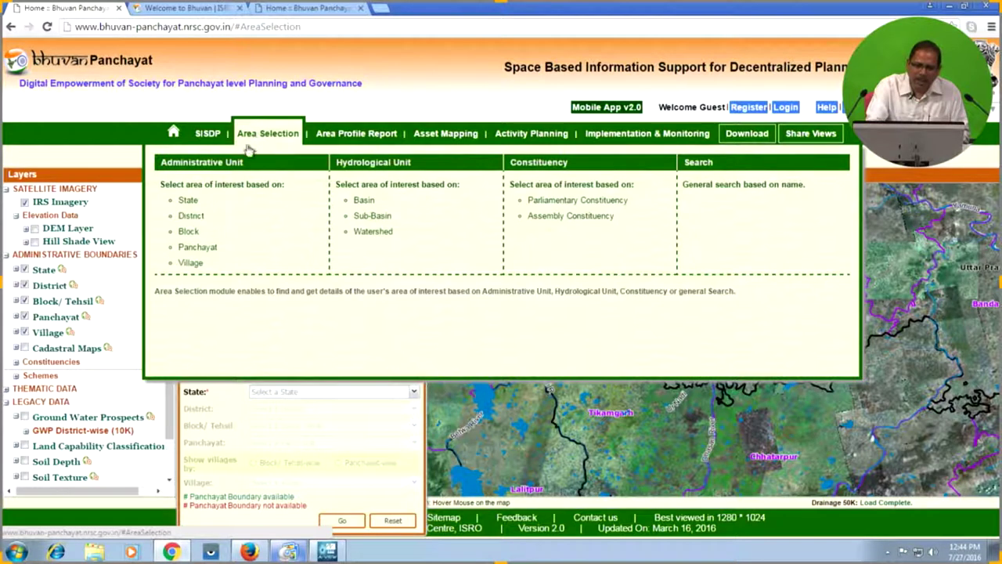
pyautogui.click(202, 162)
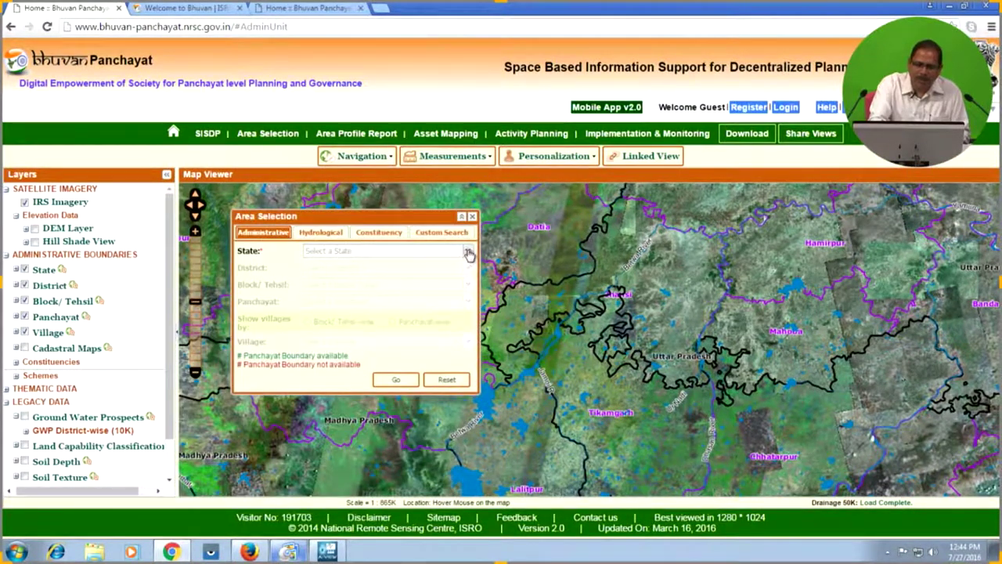
pyautogui.click(467, 252)
pyautogui.write('U')
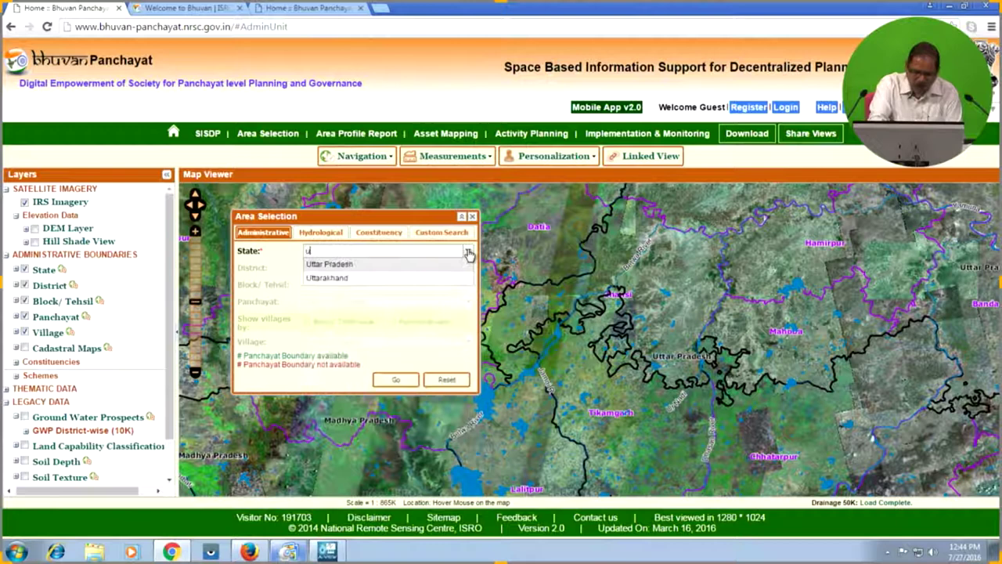
pyautogui.click(369, 270)
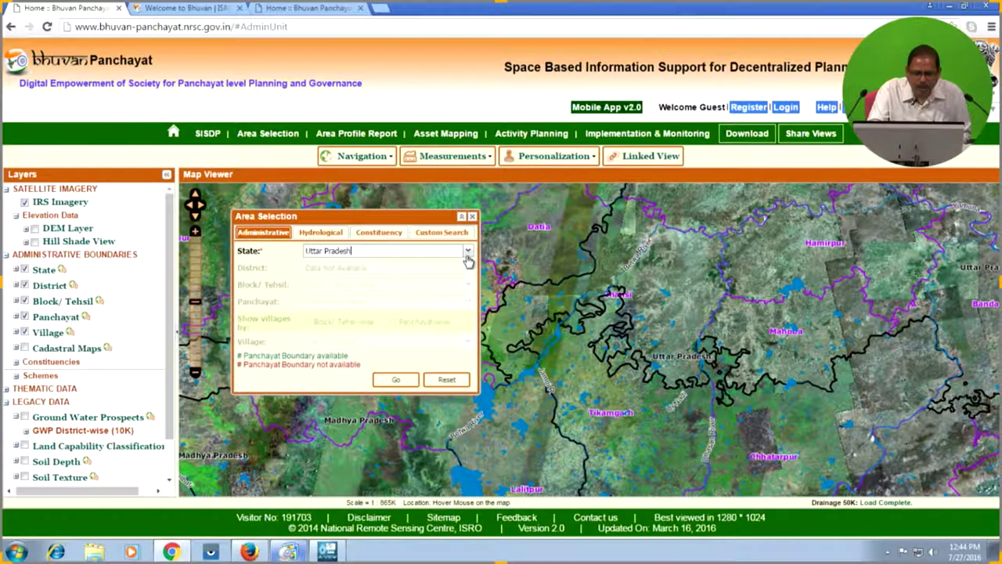
# Step: Reselect Uttar Pradesh, then reset the area selection to clear the choices
pyautogui.click(467, 258)
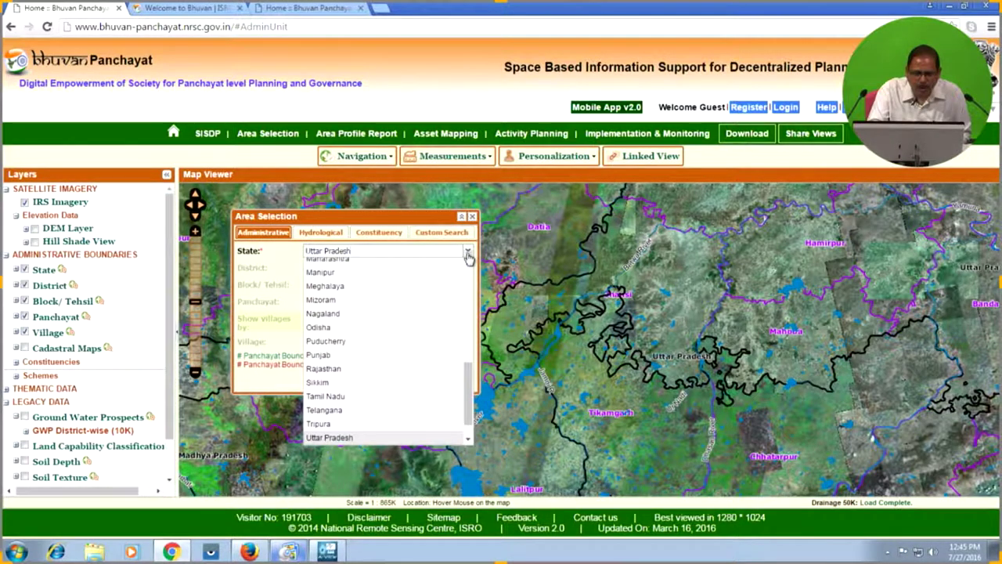
pyautogui.click(330, 437)
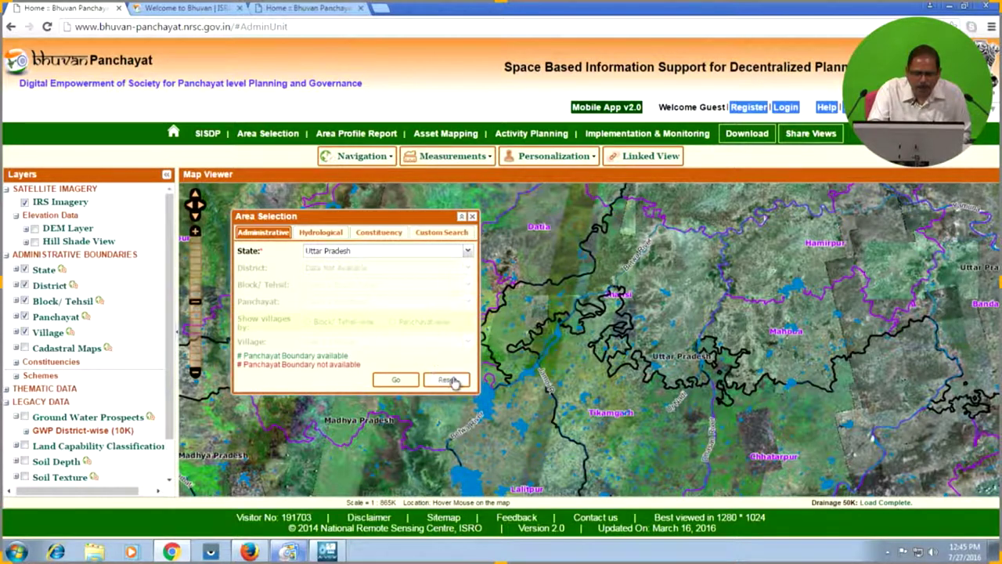
pyautogui.click(472, 216)
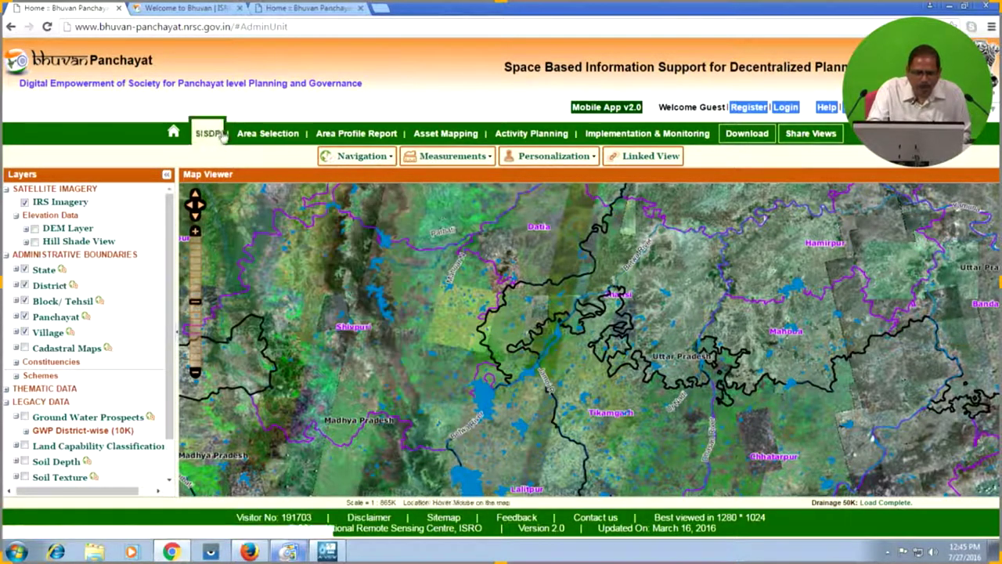
# Step: Reopen Area Selection by Administrative Unit, move the window up, and choose Uttar Pradesh
pyautogui.click(254, 133)
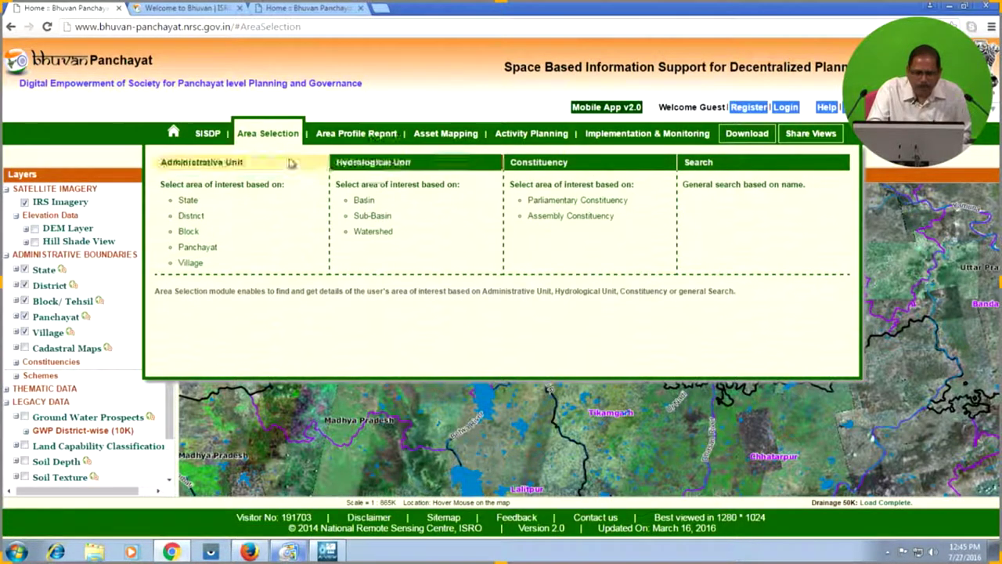
pyautogui.click(219, 166)
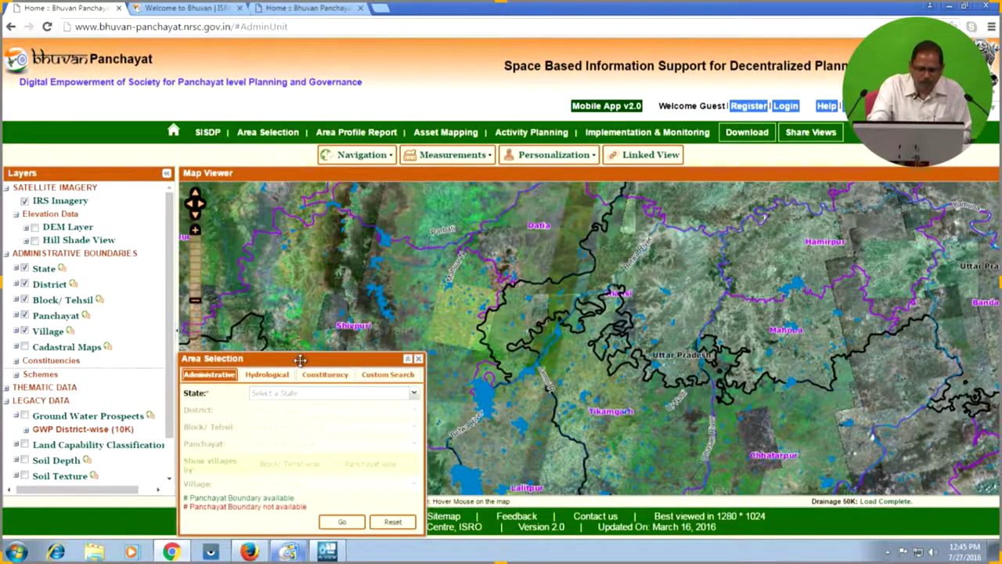
pyautogui.moveTo(301, 358); pyautogui.dragTo(340, 243)
pyautogui.click(451, 279)
pyautogui.moveTo(452, 297); pyautogui.dragTo(452, 462)
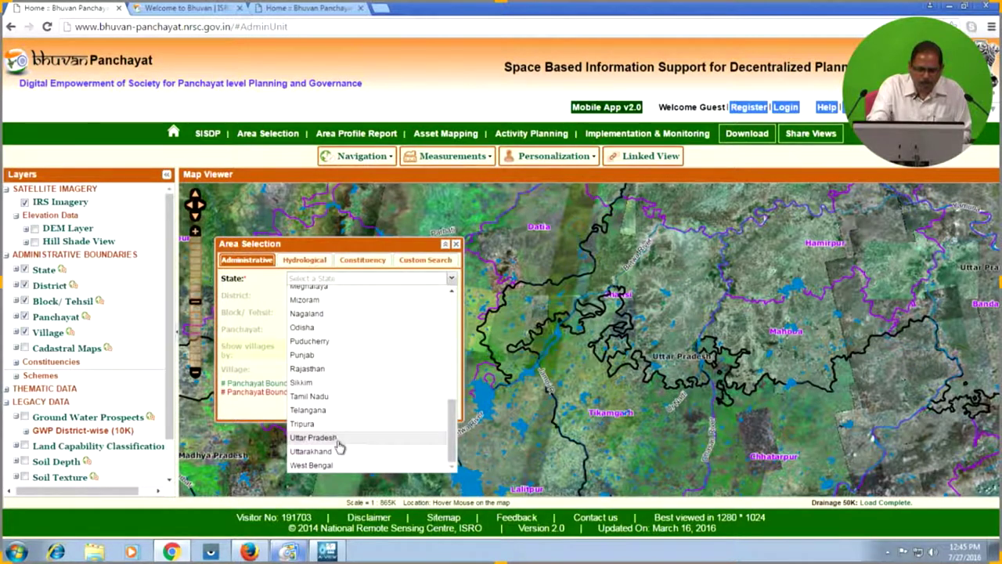
pyautogui.click(337, 438)
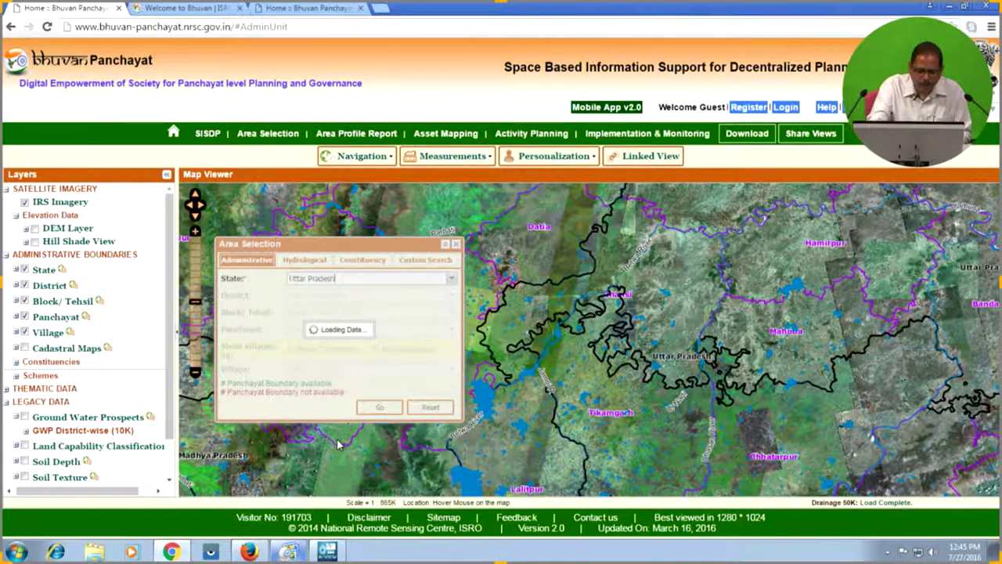
# Step: Choose Varanasi district, Arajiline block and Jayapur panchayat, then load it with Go
pyautogui.click(452, 295)
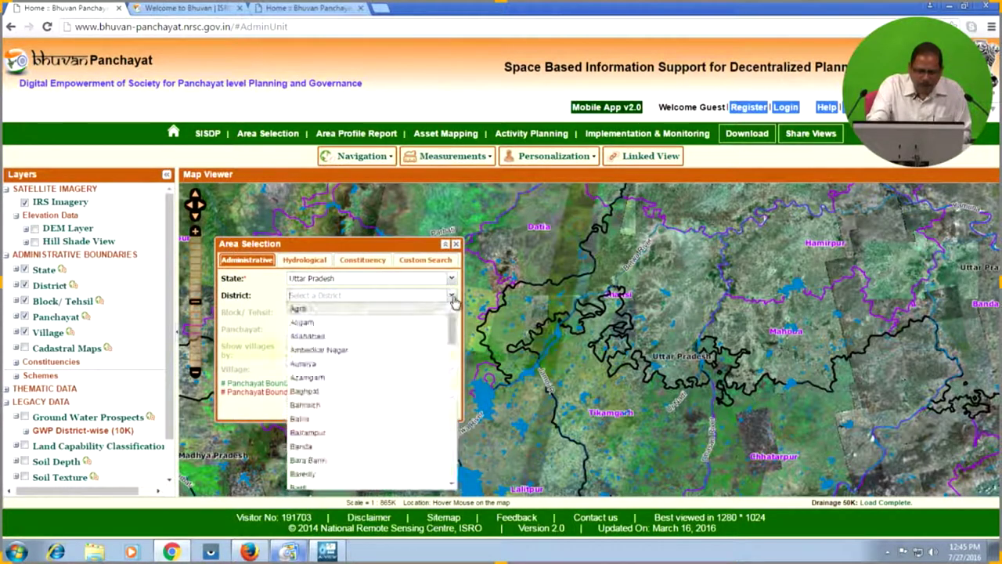
pyautogui.write('v')
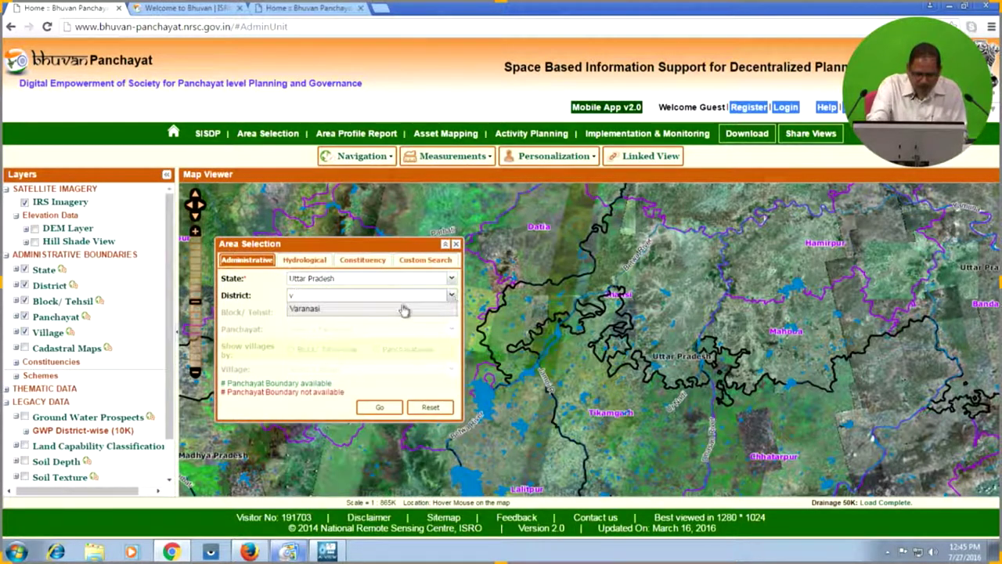
pyautogui.click(386, 310)
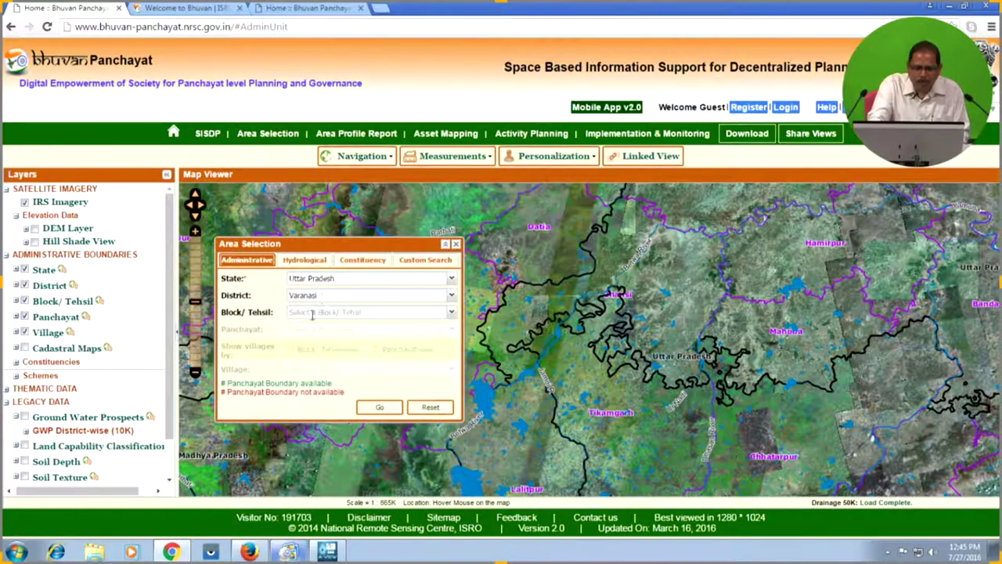
pyautogui.click(314, 314)
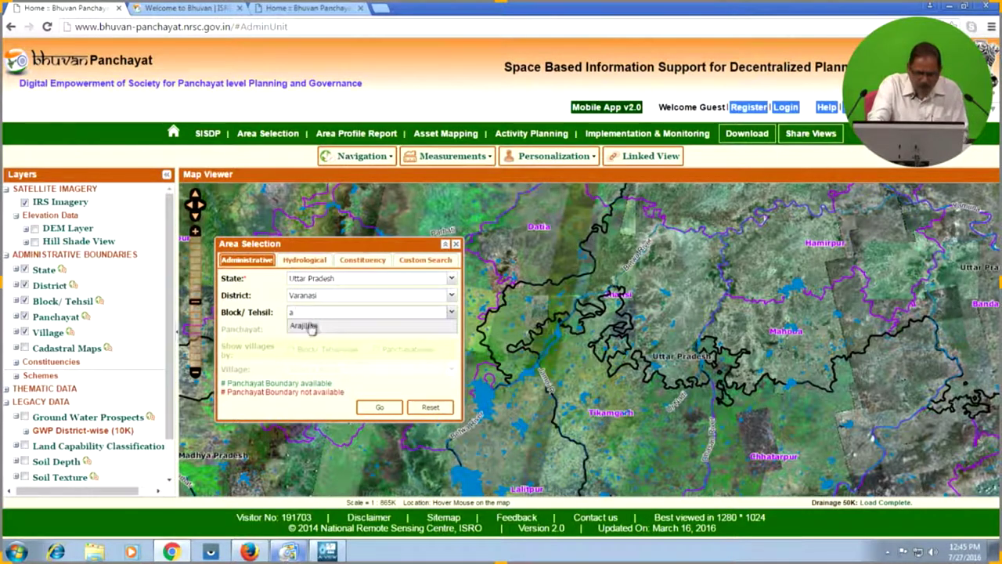
pyautogui.click(310, 326)
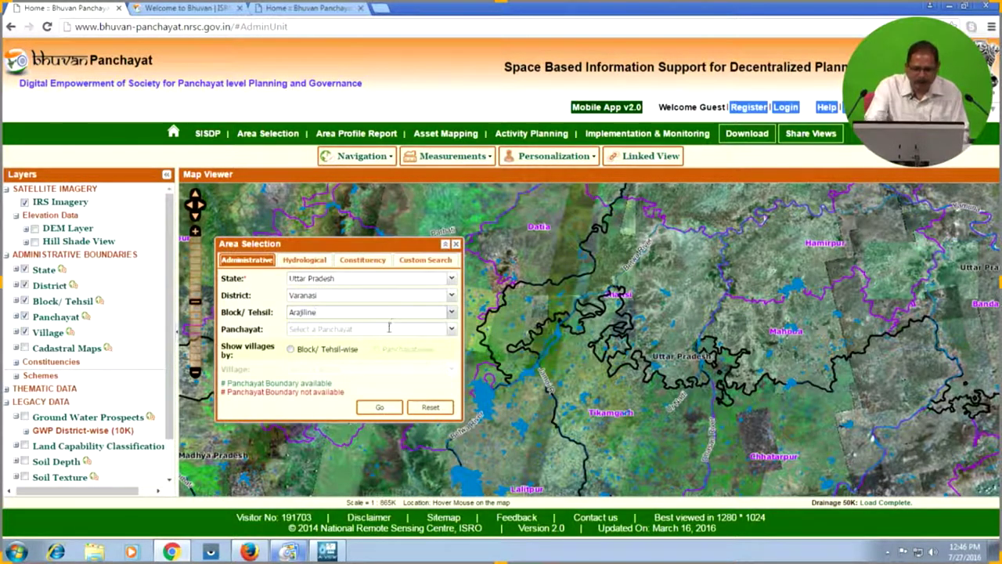
pyautogui.click(388, 327)
pyautogui.write('J')
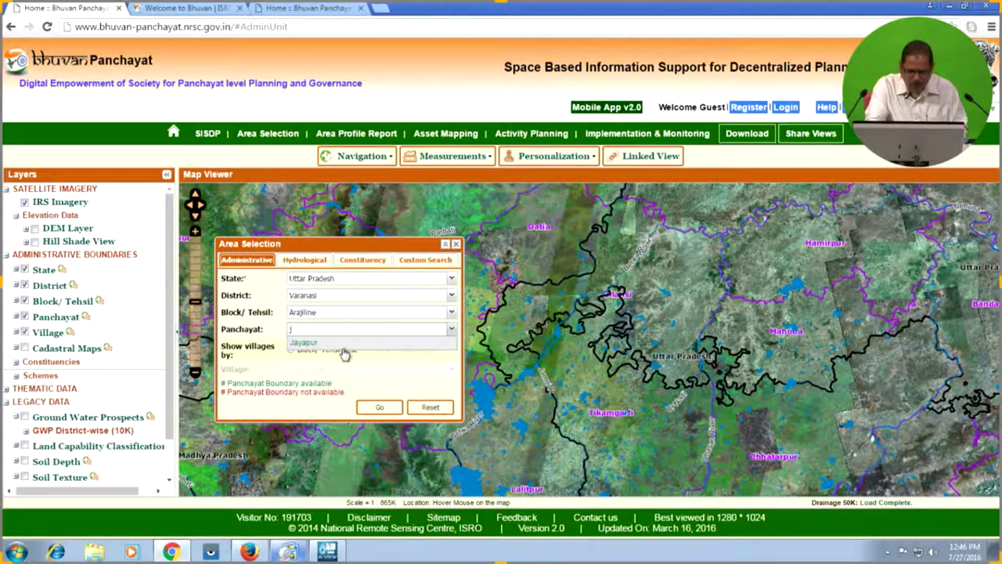
pyautogui.click(342, 350)
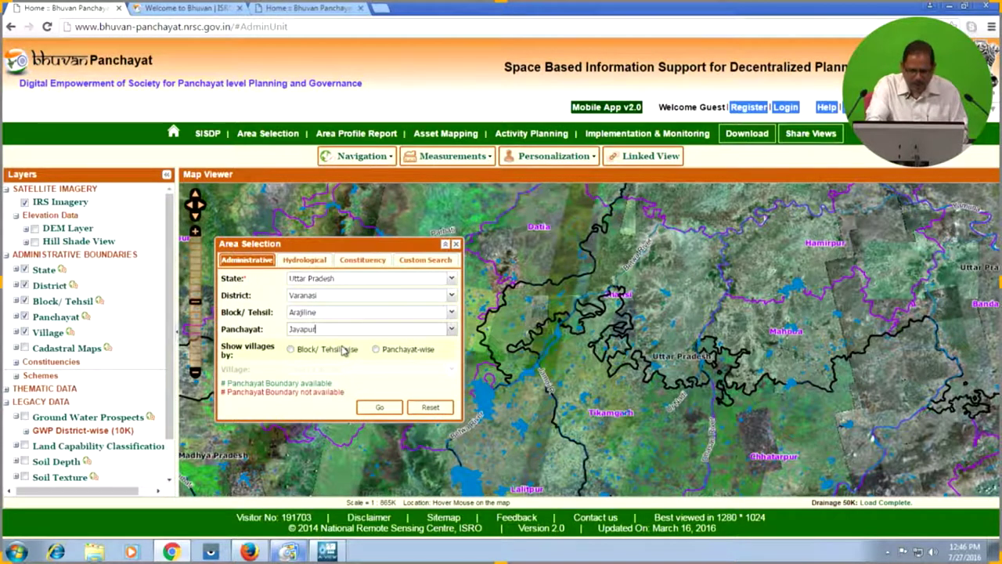
pyautogui.click(381, 408)
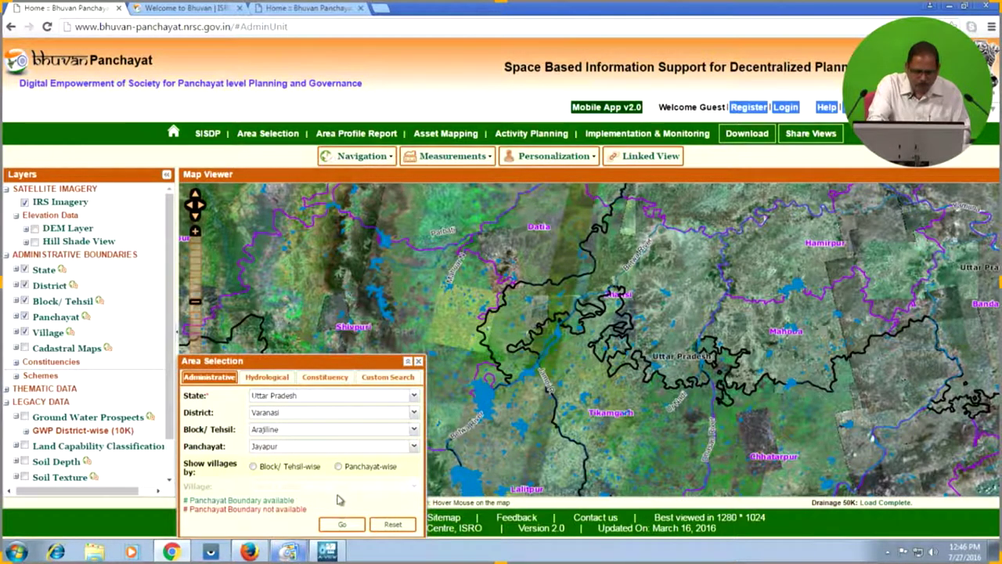
# Step: Turn off the State, District and Block/Tehsil boundaries, keeping Village and Panchayat boundaries on
pyautogui.moveTo(315, 360); pyautogui.dragTo(219, 256)
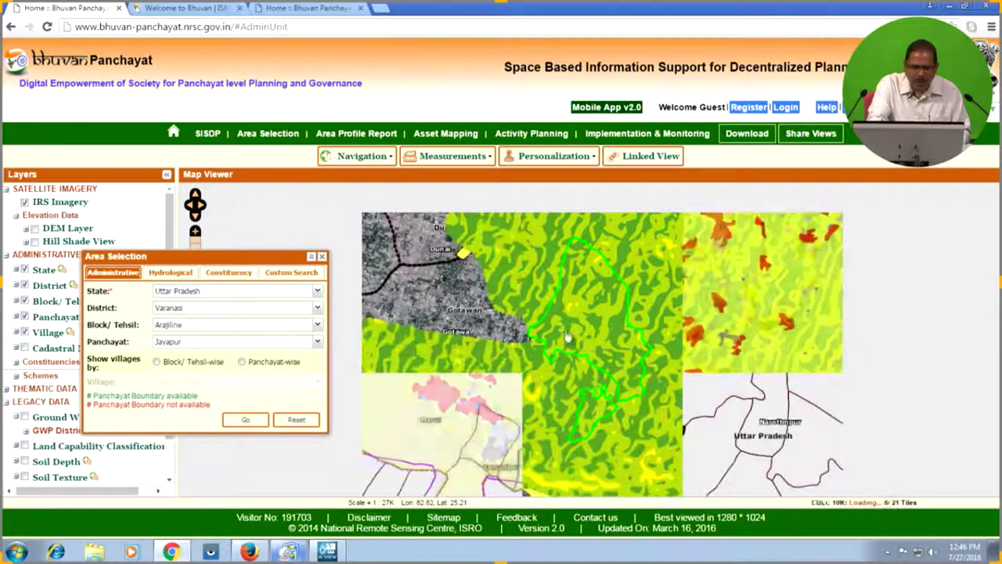
pyautogui.click(24, 270)
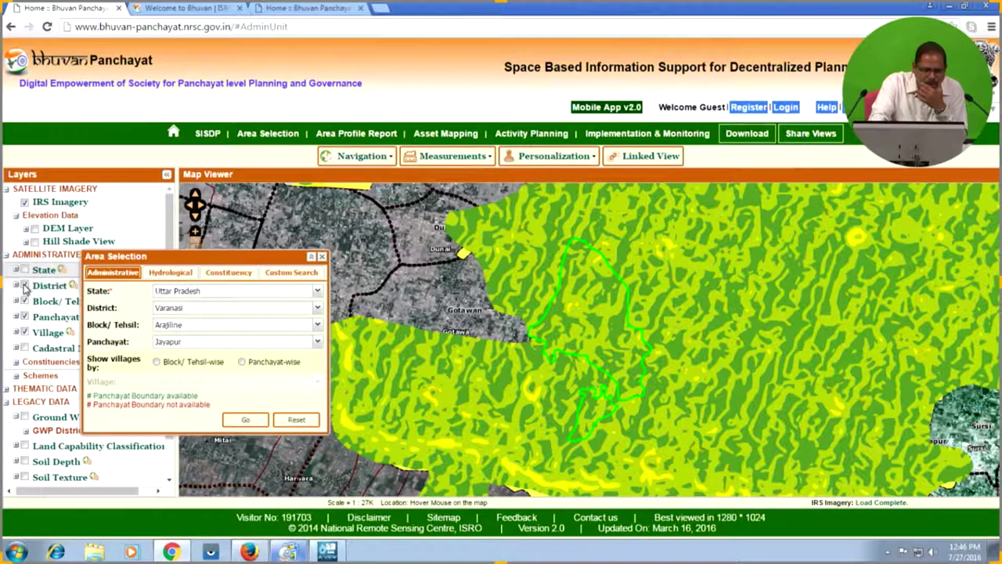
pyautogui.click(24, 285)
pyautogui.click(24, 301)
pyautogui.click(24, 316)
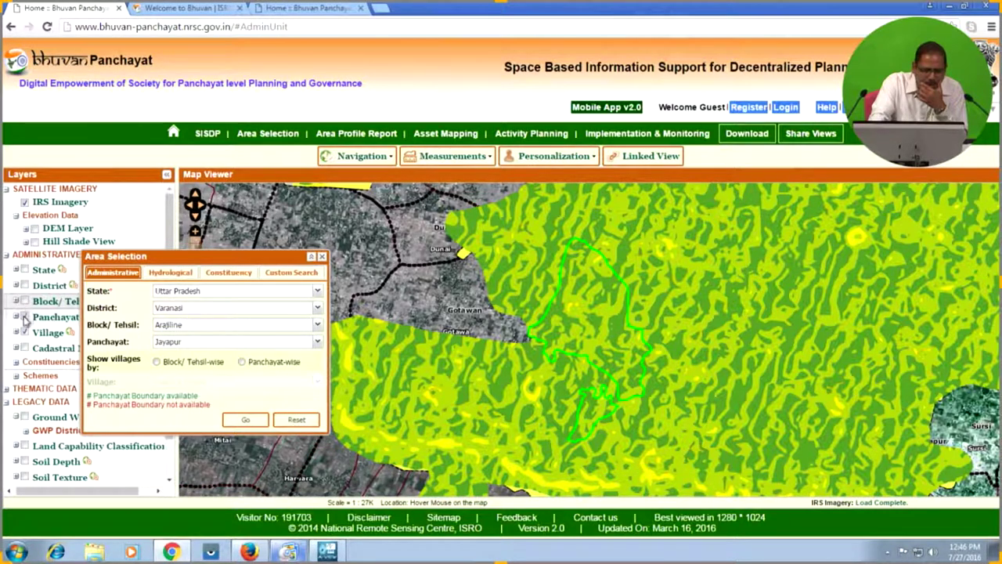
pyautogui.click(24, 332)
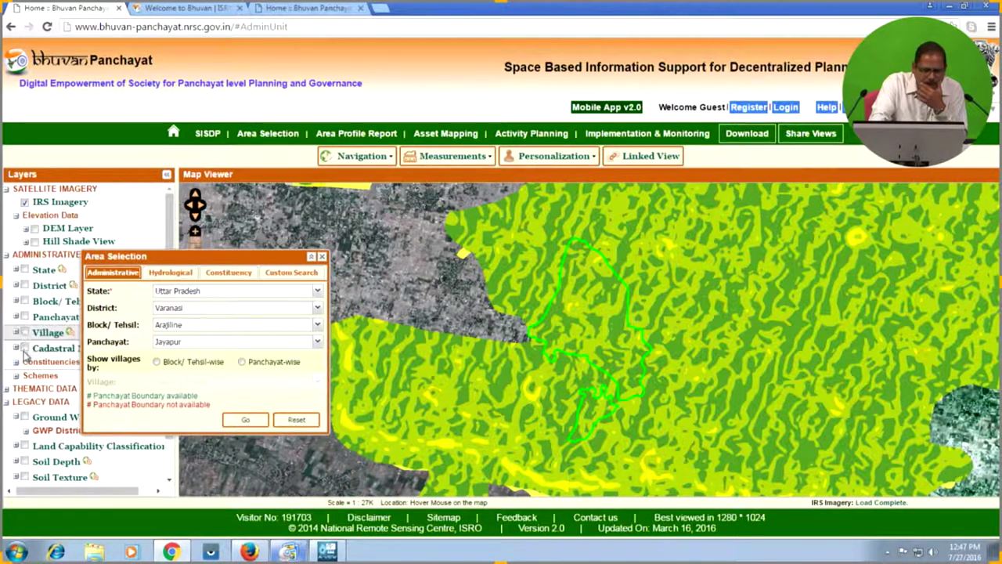
pyautogui.click(25, 332)
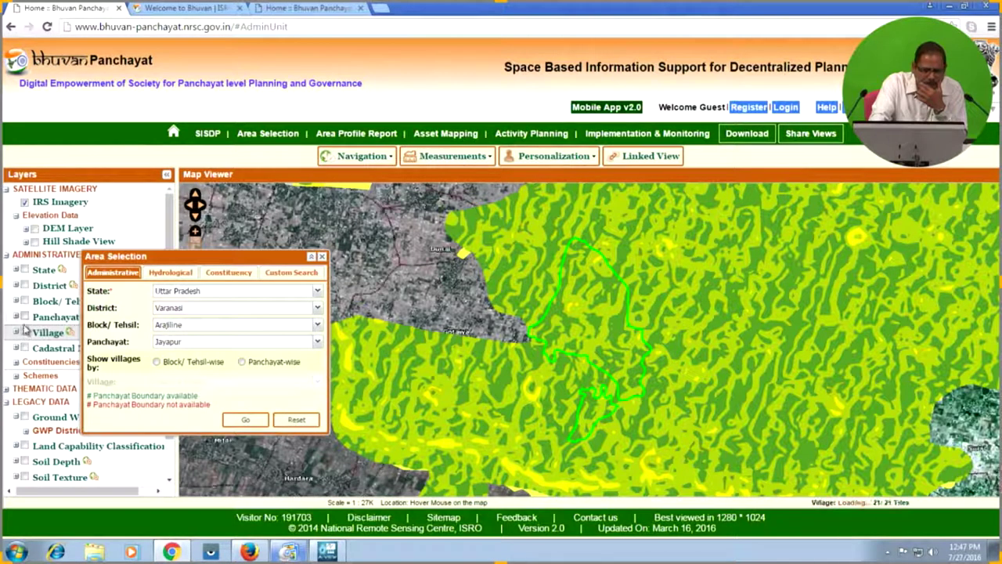
pyautogui.click(25, 316)
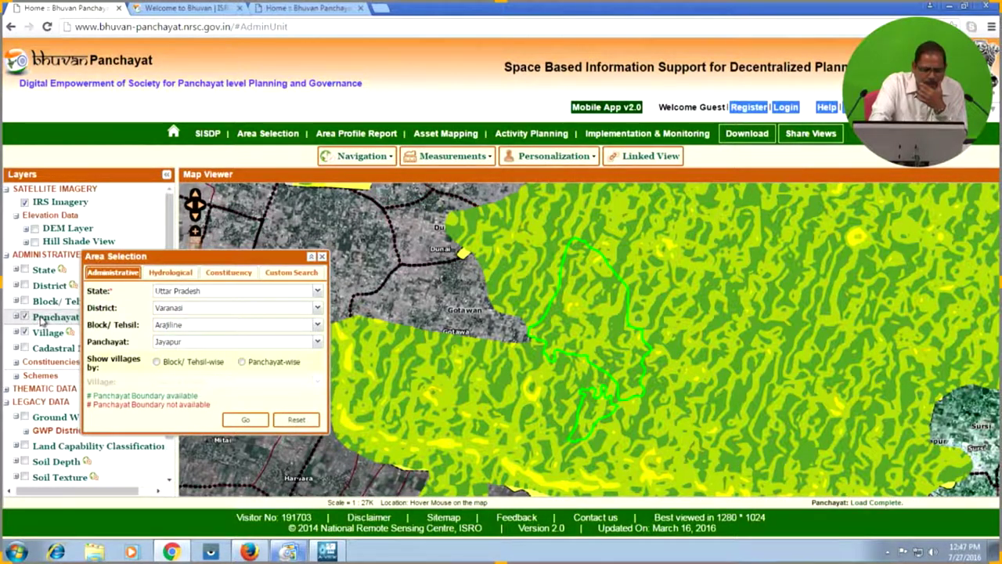
pyautogui.moveTo(182, 255); pyautogui.dragTo(347, 202)
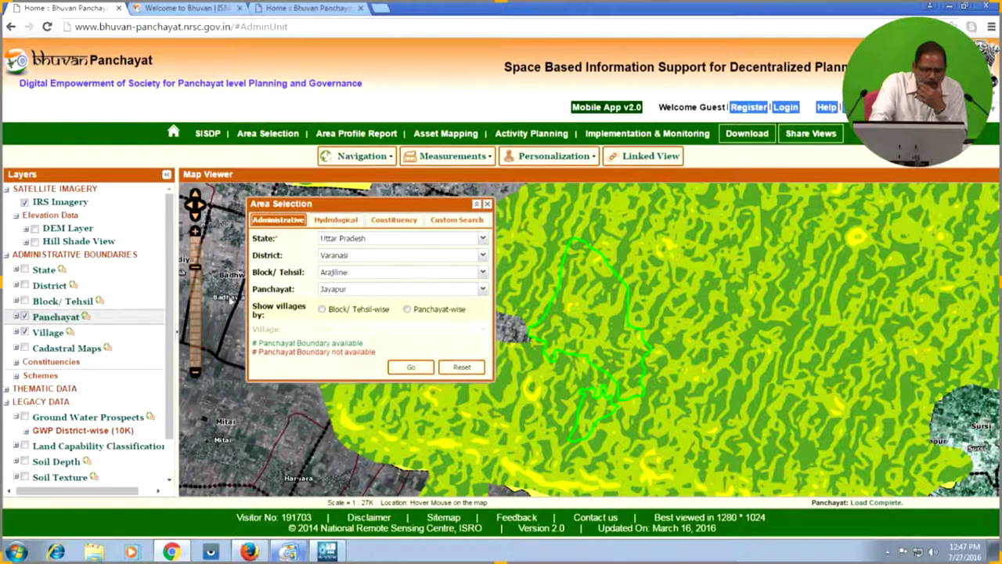
# Step: Expand Land Capability Classification and view the LCC District-wise (10K) legend, then collapse it
pyautogui.click(17, 445)
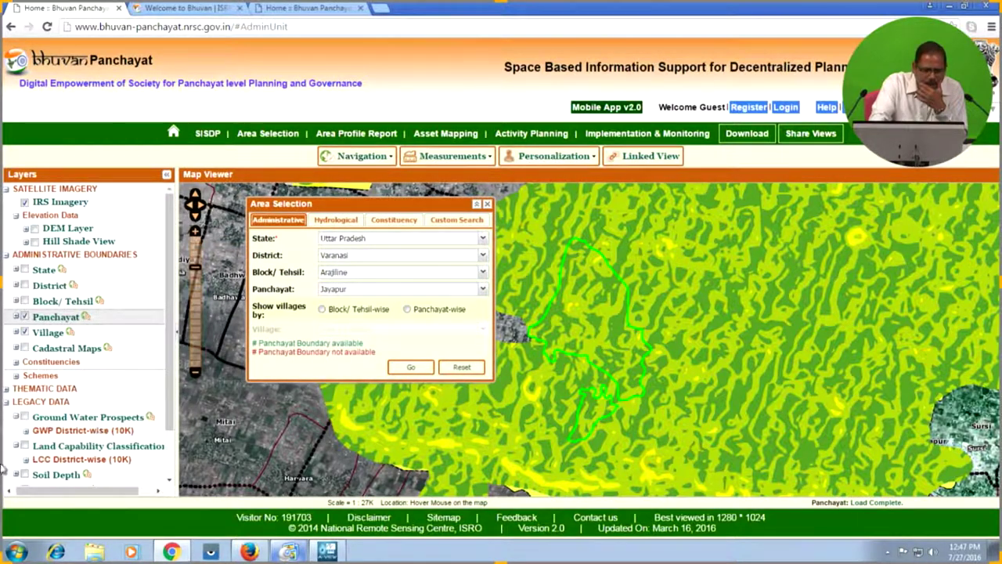
pyautogui.click(26, 460)
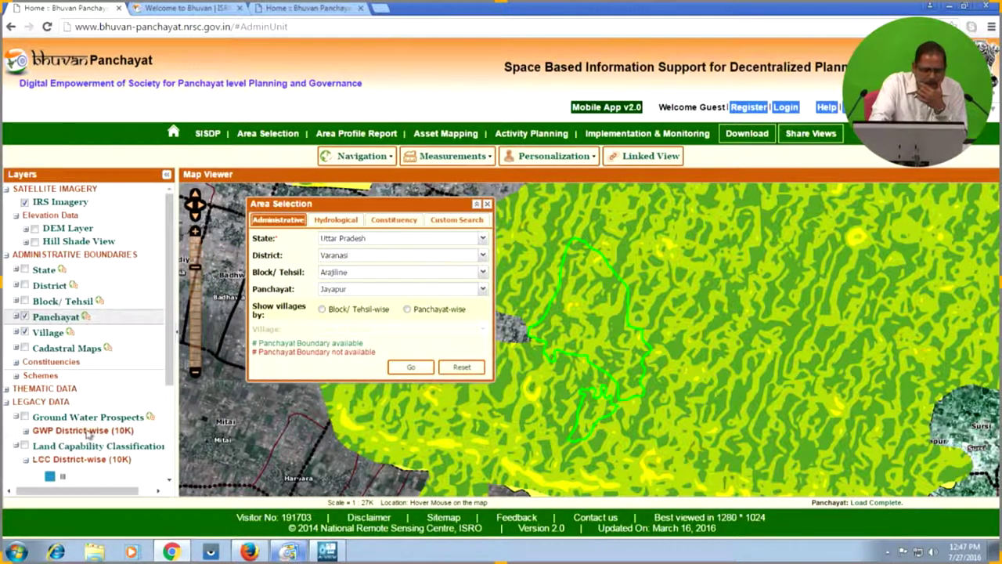
pyautogui.scroll(-1, 167, 397)
pyautogui.scroll(-1, 171, 391)
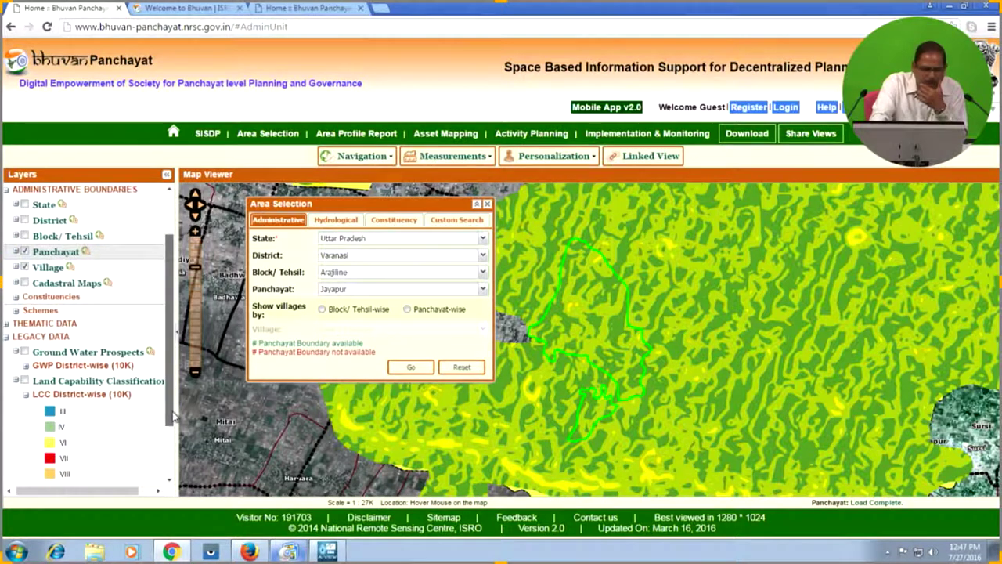
pyautogui.scroll(-1, 172, 403)
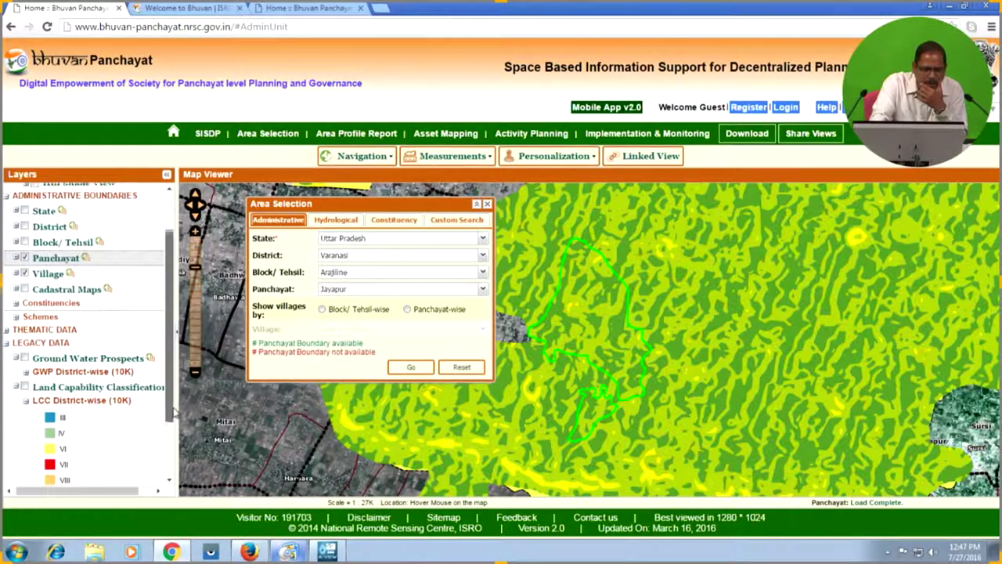
pyautogui.click(26, 402)
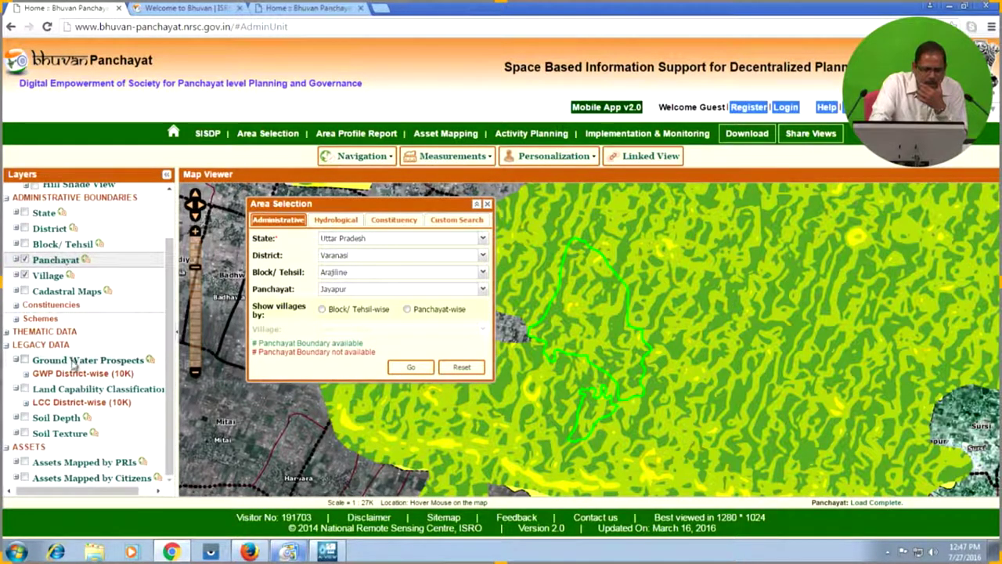
# Step: Turn off the Drainage & Water Bodies, Land Use & Land Cover and Slope layers
pyautogui.click(7, 332)
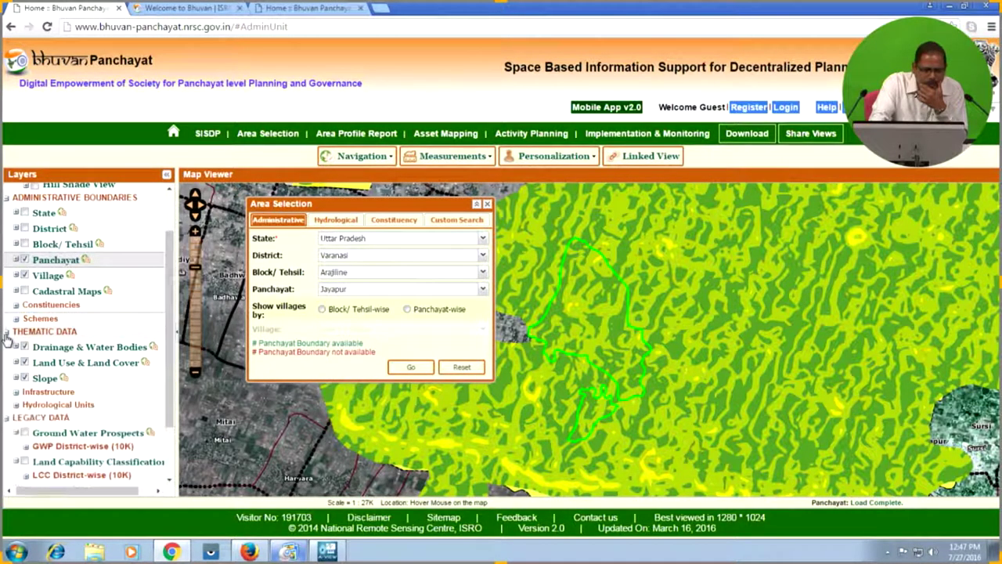
pyautogui.click(25, 347)
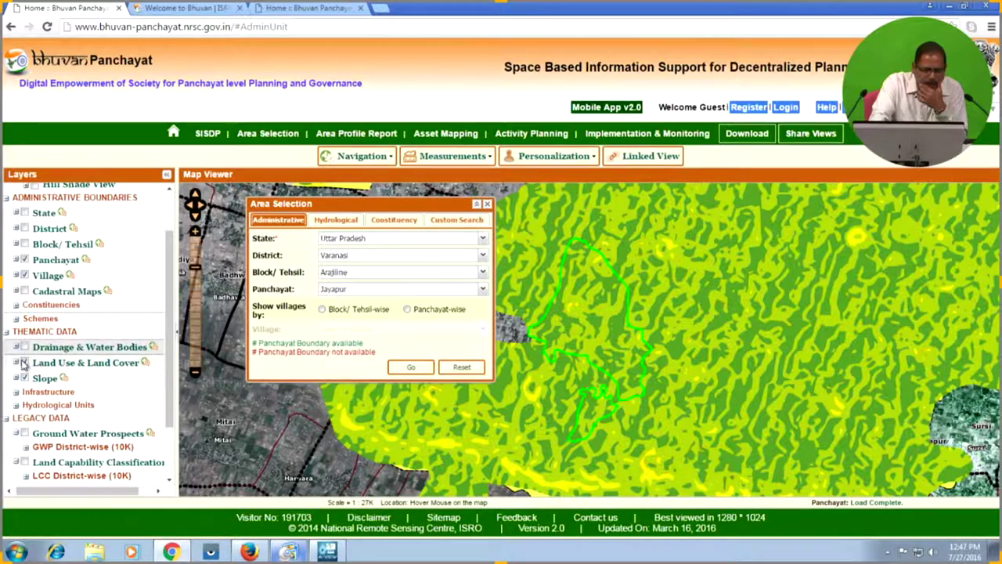
pyautogui.click(25, 363)
pyautogui.click(25, 378)
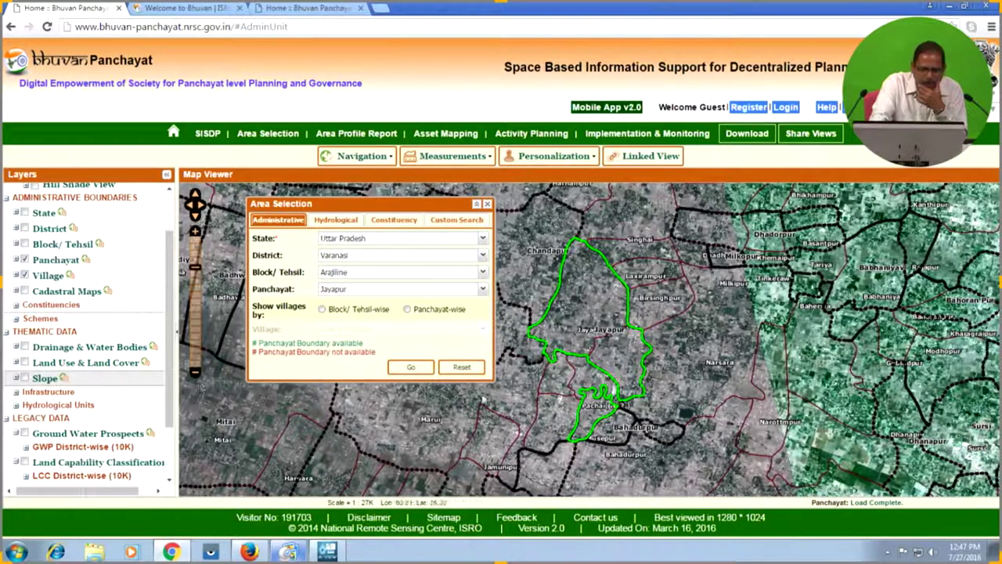
# Step: Close the Area Selection window, zoom in one level and centre the map on Jayapur
pyautogui.moveTo(406, 206); pyautogui.dragTo(210, 233)
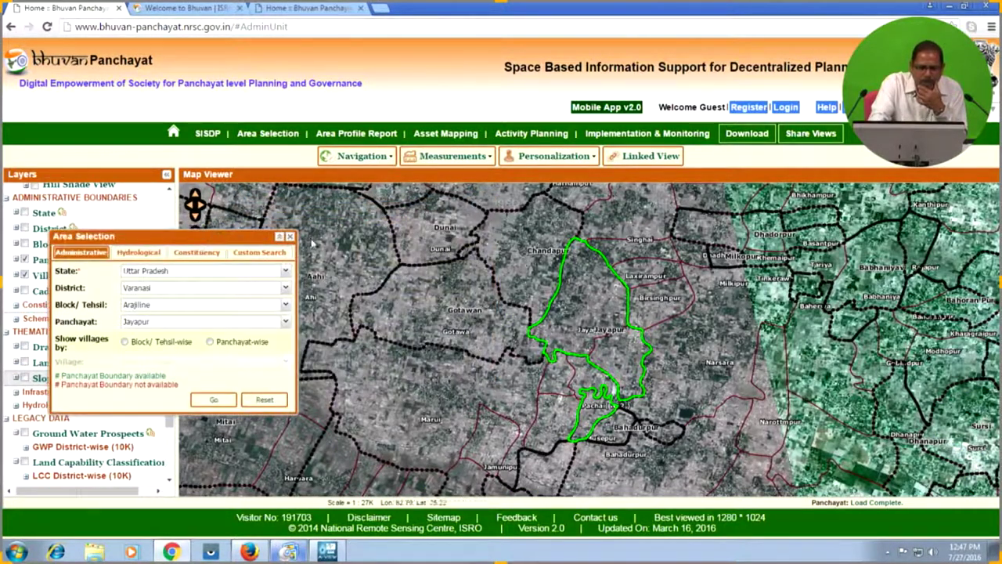
pyautogui.click(292, 233)
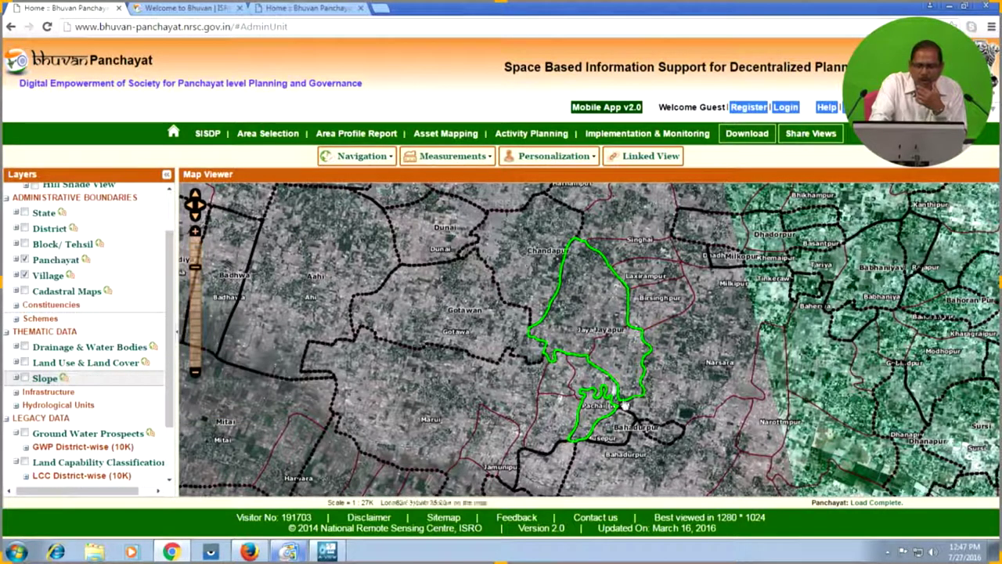
pyautogui.scroll(1, 600, 398)
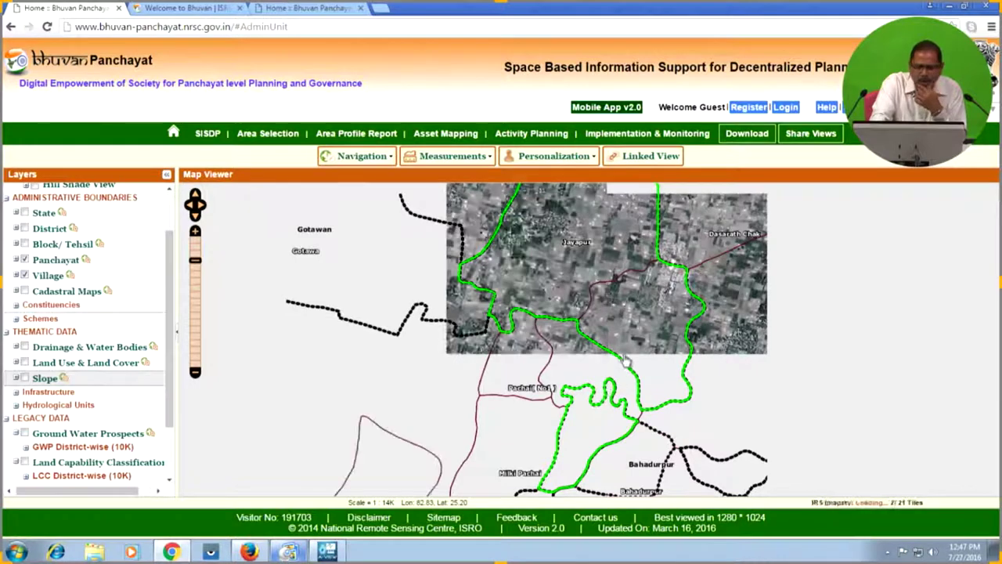
pyautogui.moveTo(596, 336); pyautogui.dragTo(460, 403)
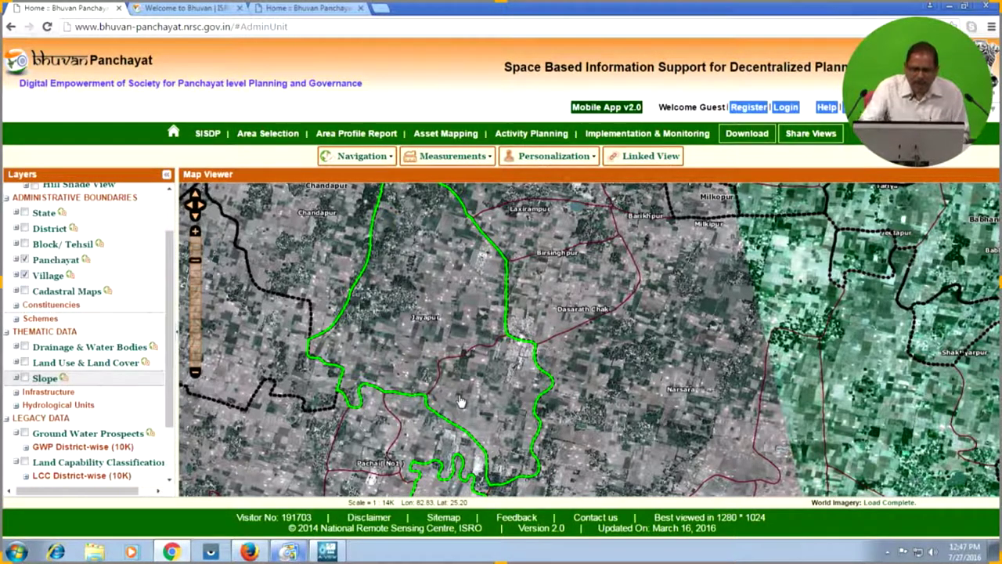
pyautogui.moveTo(459, 220); pyautogui.dragTo(506, 257)
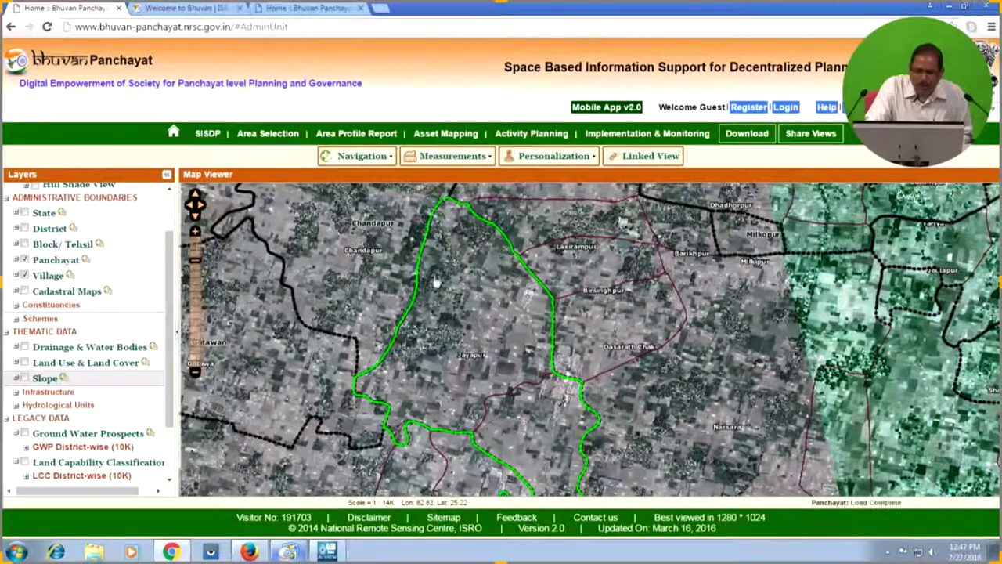
pyautogui.moveTo(625, 335); pyautogui.dragTo(587, 248)
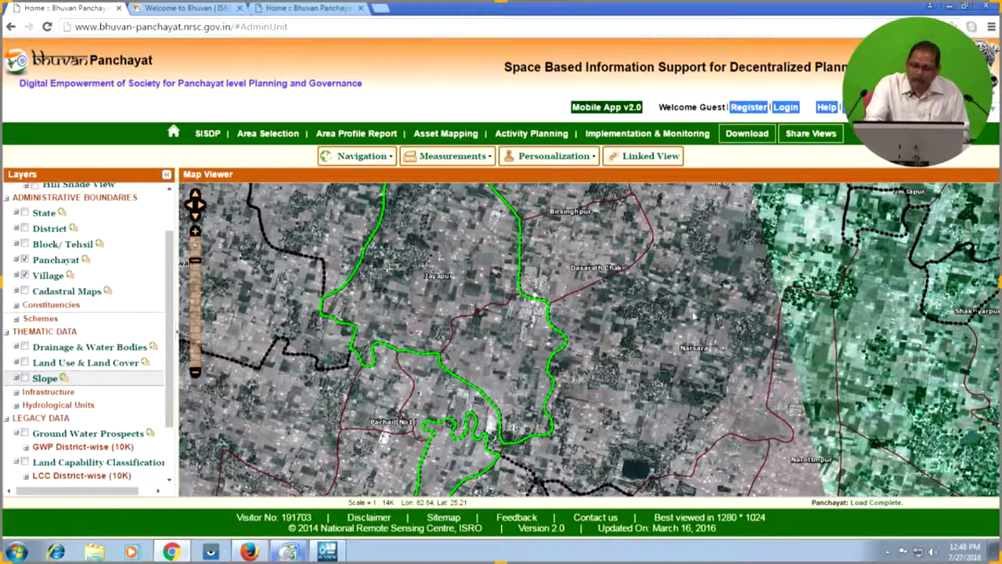
pyautogui.moveTo(694, 316); pyautogui.dragTo(706, 352)
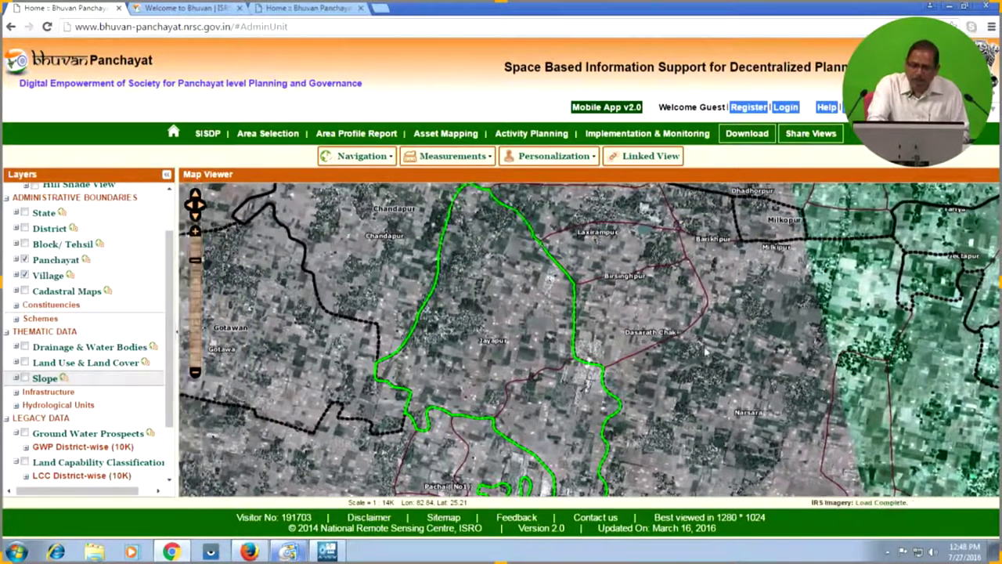
# Step: Zoom in another level and pan around Jayapur toward Birsinghpur and Dasarath Chak
pyautogui.scroll(1, 707, 352)
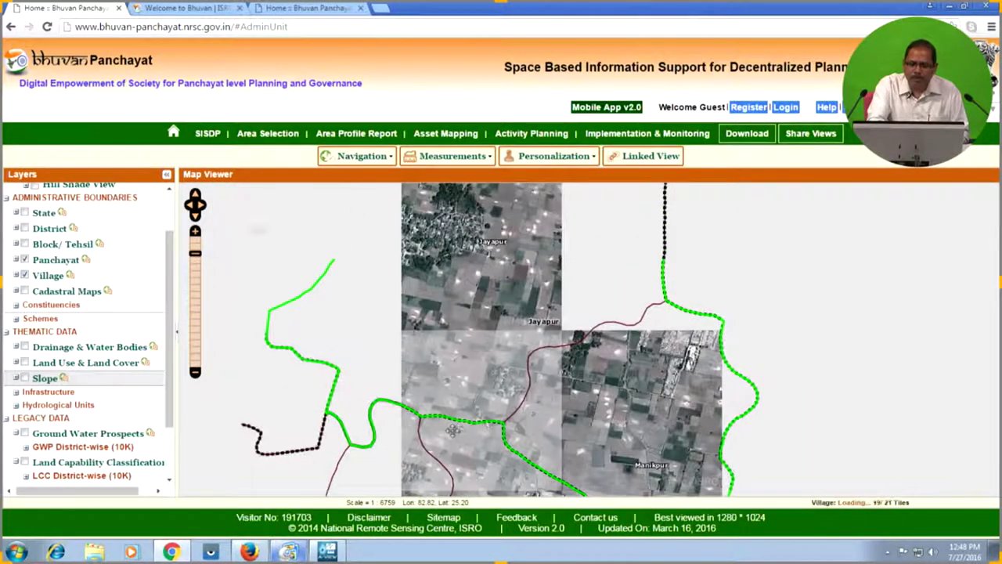
pyautogui.moveTo(482, 326); pyautogui.dragTo(412, 304)
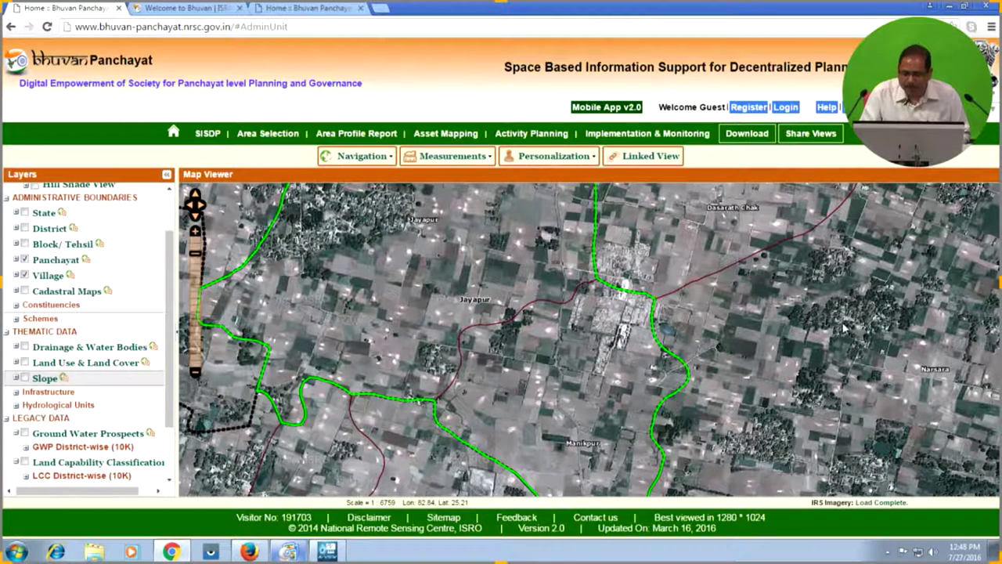
pyautogui.moveTo(569, 324); pyautogui.dragTo(664, 403)
pyautogui.moveTo(582, 303); pyautogui.dragTo(563, 329)
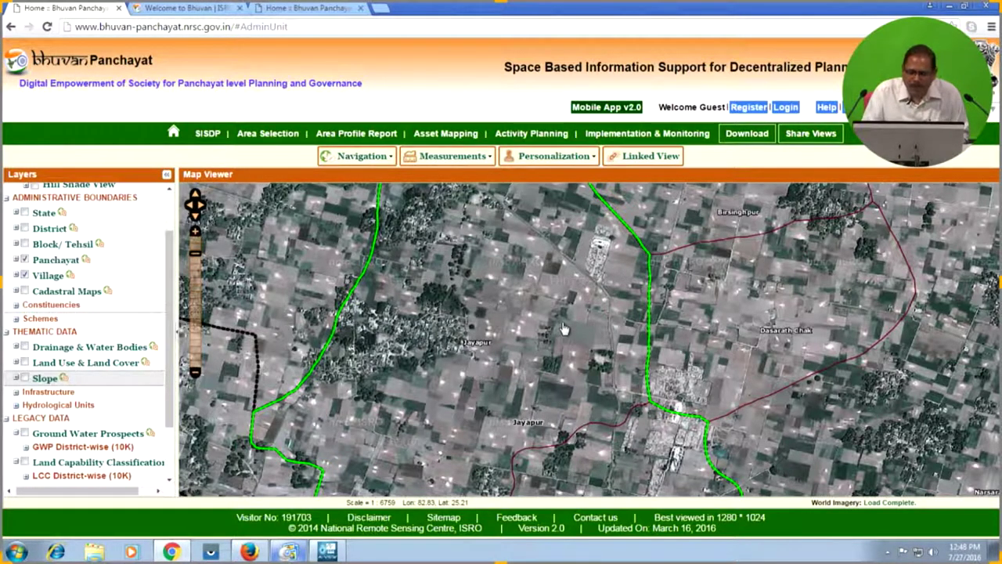
pyautogui.moveTo(556, 370); pyautogui.dragTo(515, 276)
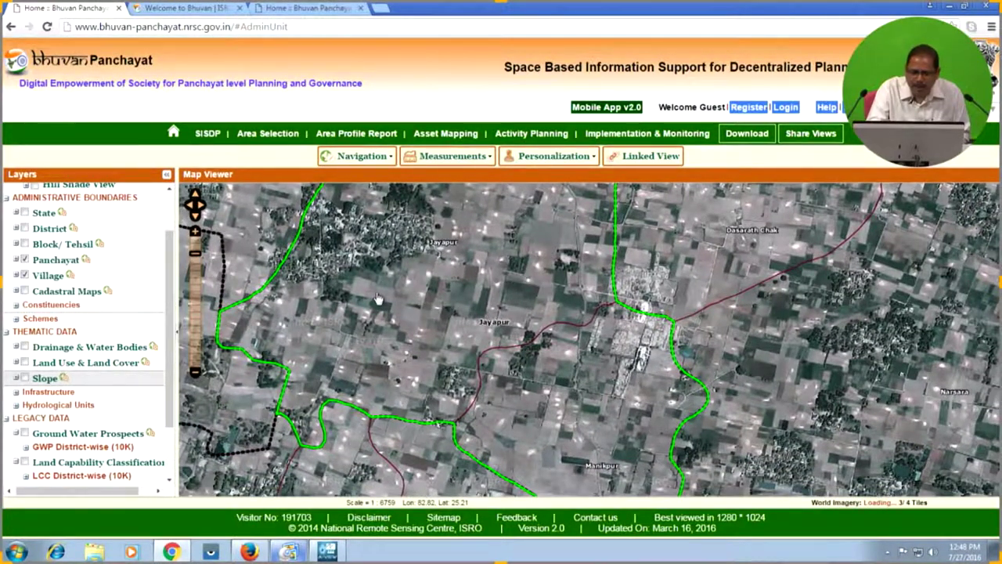
pyautogui.moveTo(379, 299); pyautogui.dragTo(373, 339)
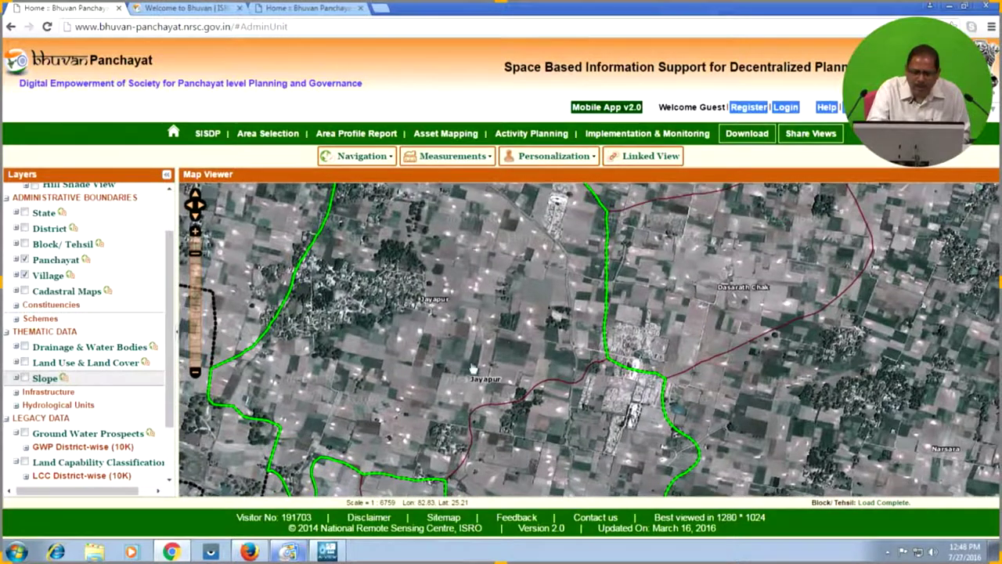
pyautogui.moveTo(381, 306); pyautogui.dragTo(336, 373)
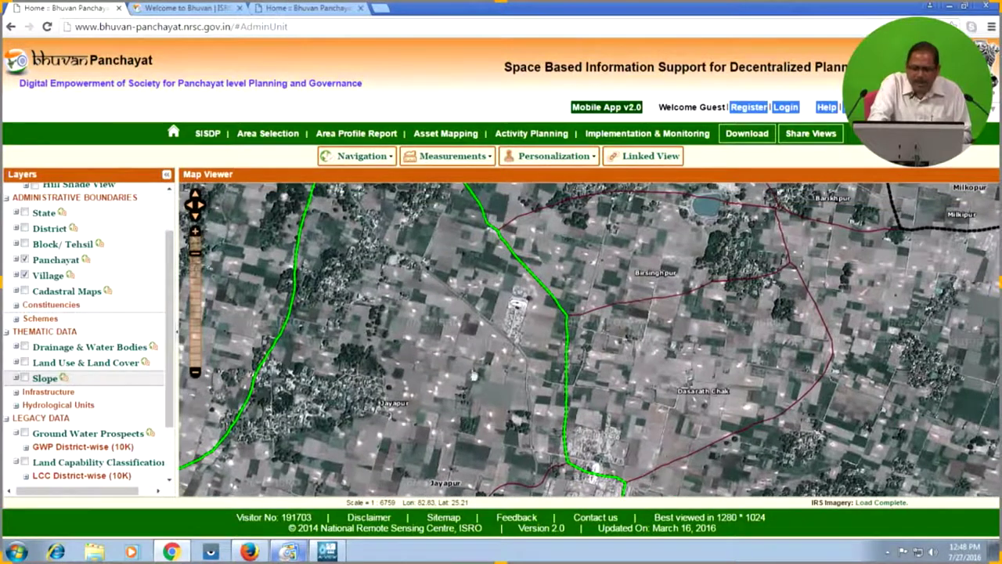
pyautogui.moveTo(460, 439); pyautogui.dragTo(514, 314)
# Step: Zoom to about 1:3379 and pan until the Jayapur label and village settlement are centred
pyautogui.scroll(1, 493, 335)
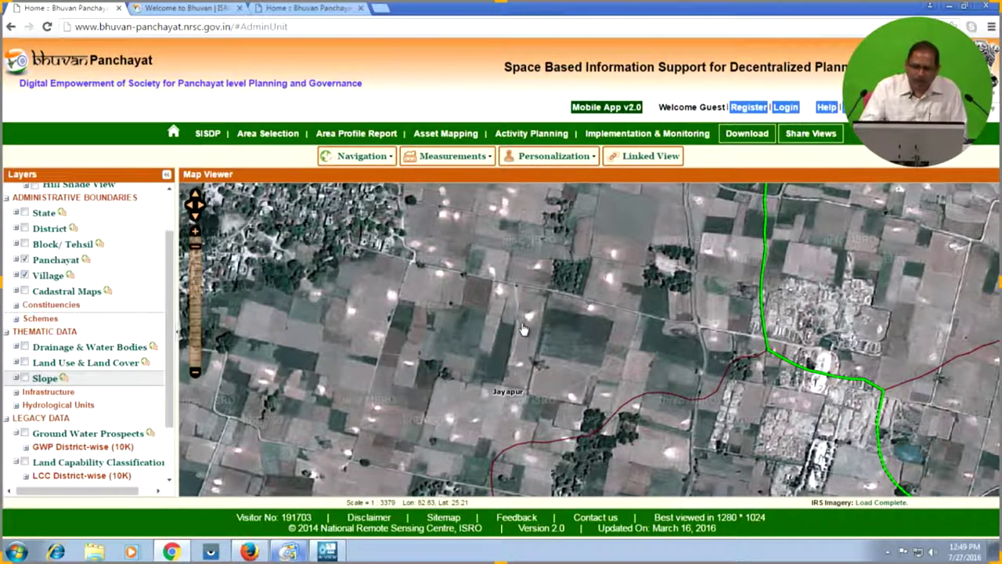
pyautogui.moveTo(423, 291); pyautogui.dragTo(306, 357)
pyautogui.moveTo(455, 279); pyautogui.dragTo(480, 397)
pyautogui.moveTo(365, 316); pyautogui.dragTo(612, 289)
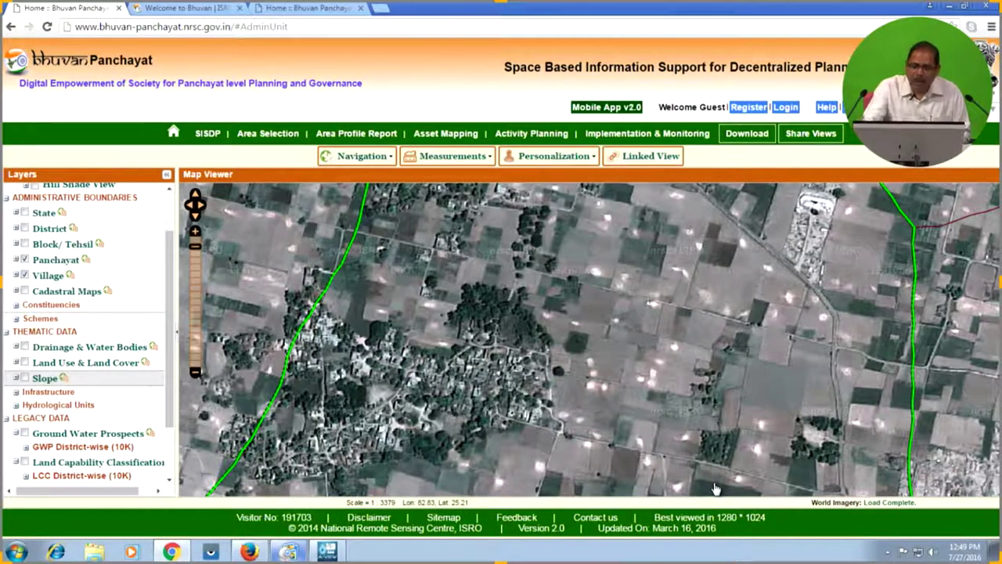
pyautogui.moveTo(591, 213); pyautogui.dragTo(564, 358)
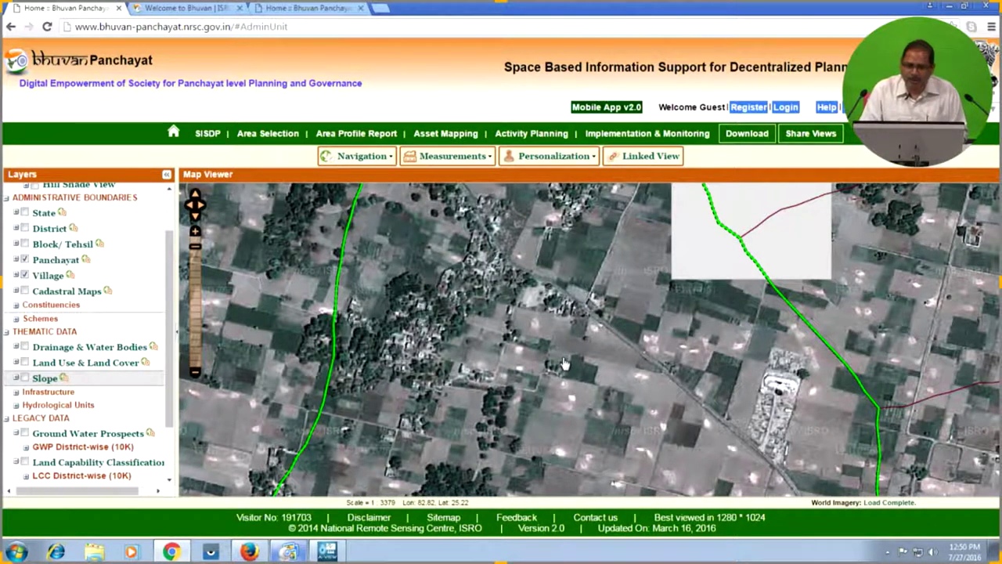
pyautogui.moveTo(570, 364); pyautogui.dragTo(546, 288)
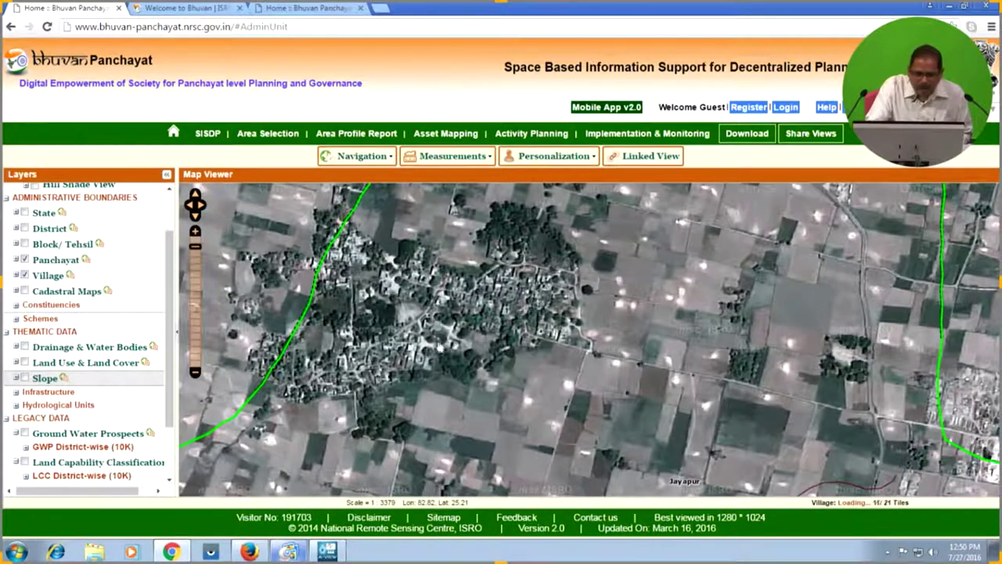
pyautogui.moveTo(500, 387); pyautogui.dragTo(407, 266)
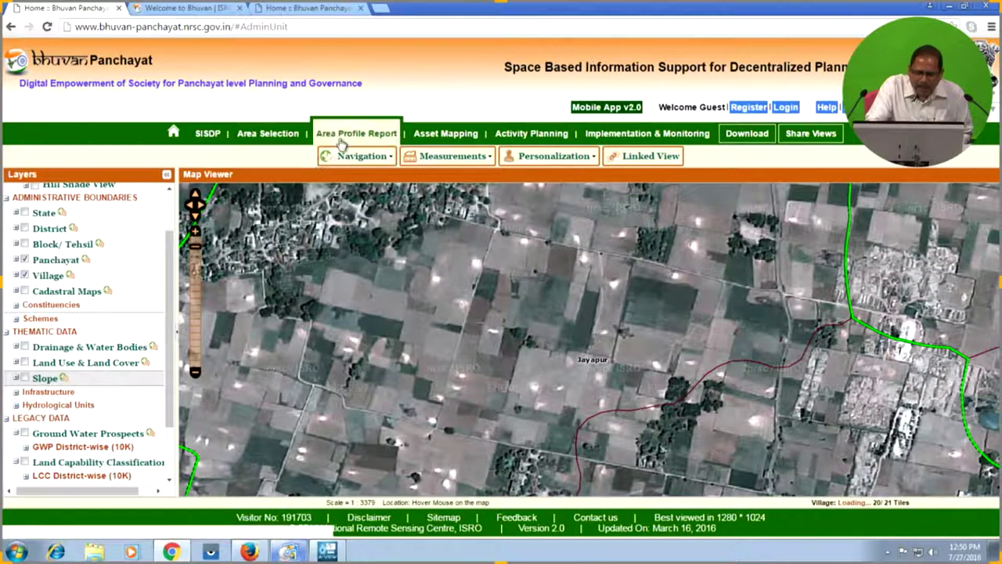
# Step: Choose Civic Amenities/ Infrastructure Assets under Asset Mapping to bring up the Register/Login form
pyautogui.click(435, 138)
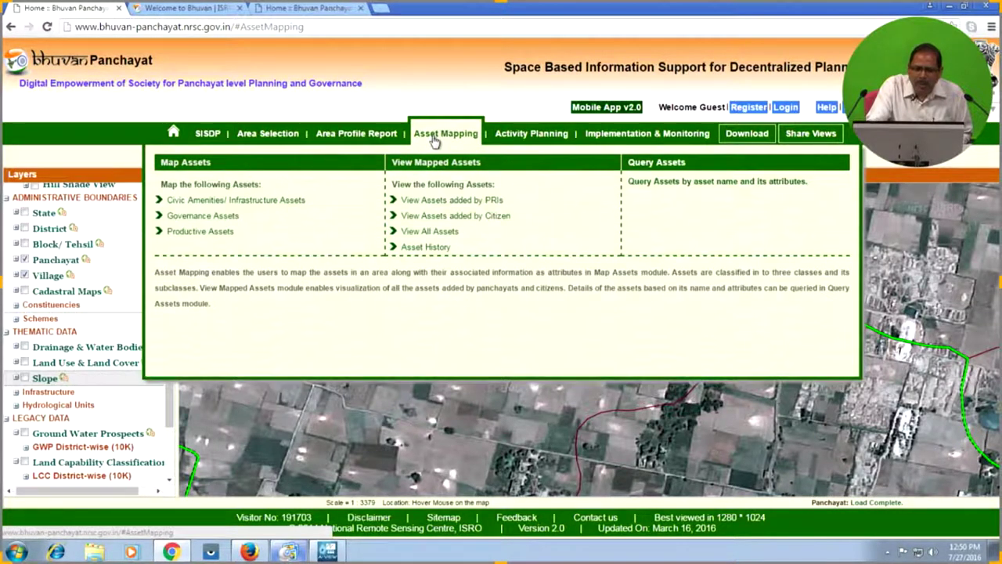
pyautogui.click(187, 163)
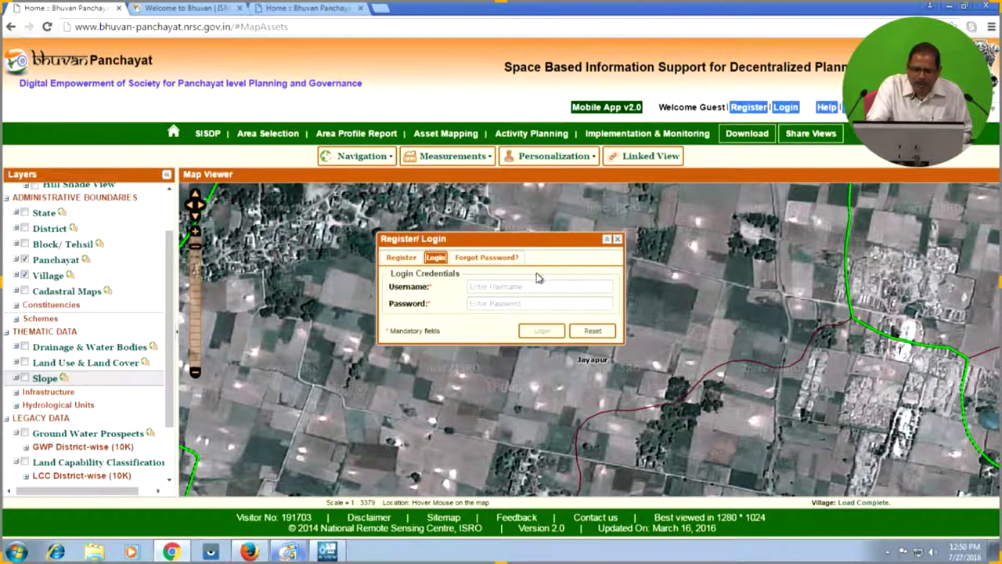
# Step: Log in with the Jayapur panchayat user's username and password
pyautogui.click(504, 286)
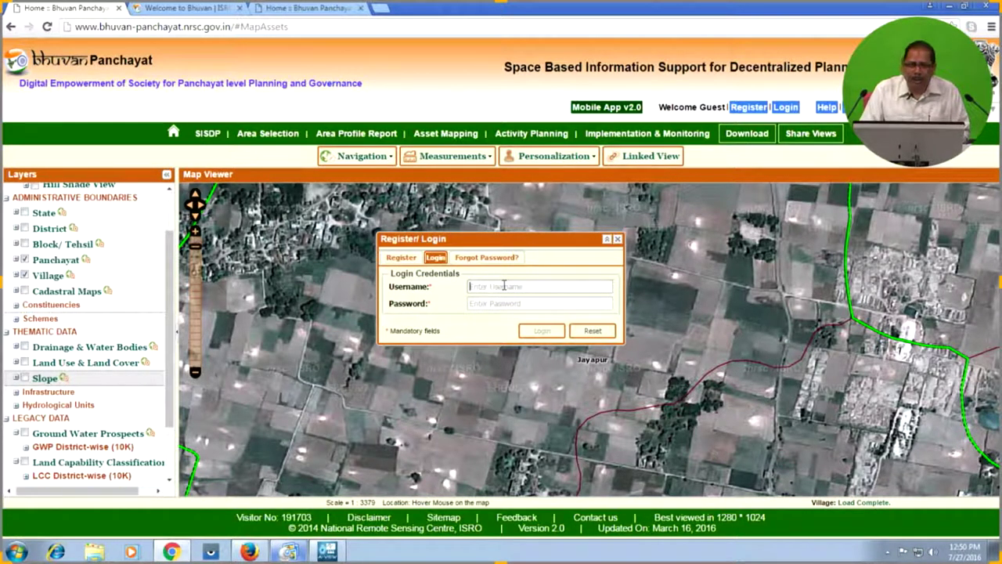
pyautogui.write('j')
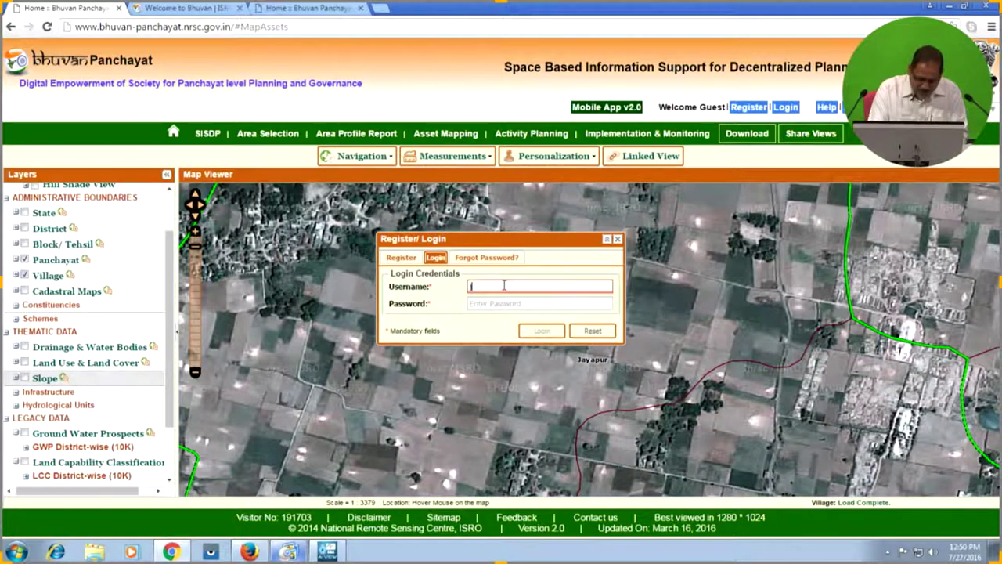
pyautogui.write('ay')
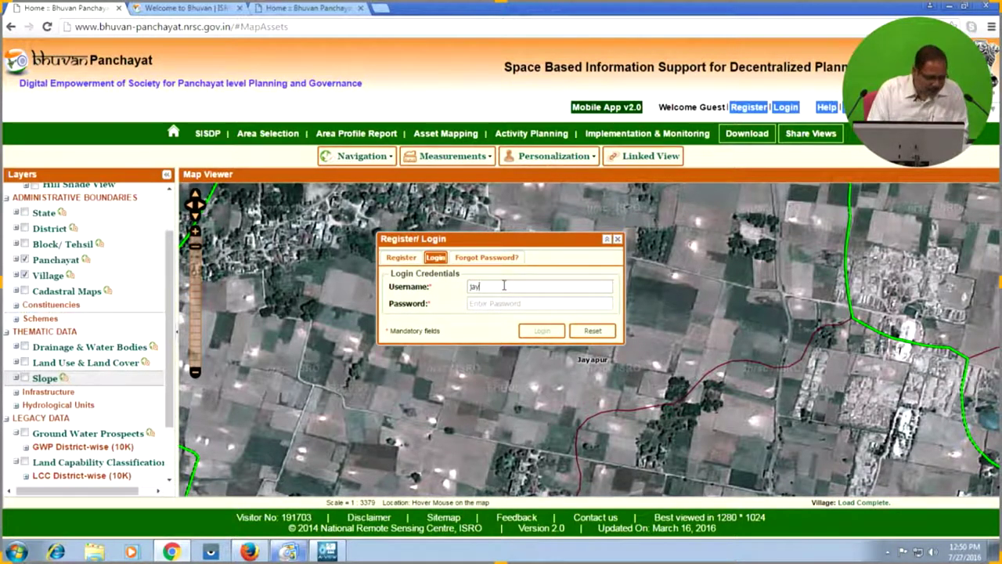
pyautogui.write('a')
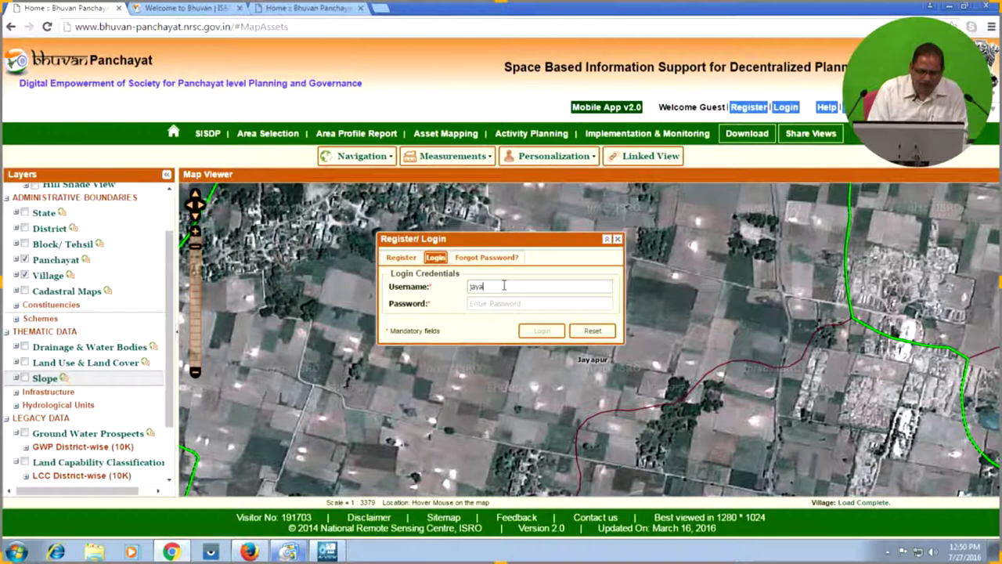
pyautogui.write('purc')
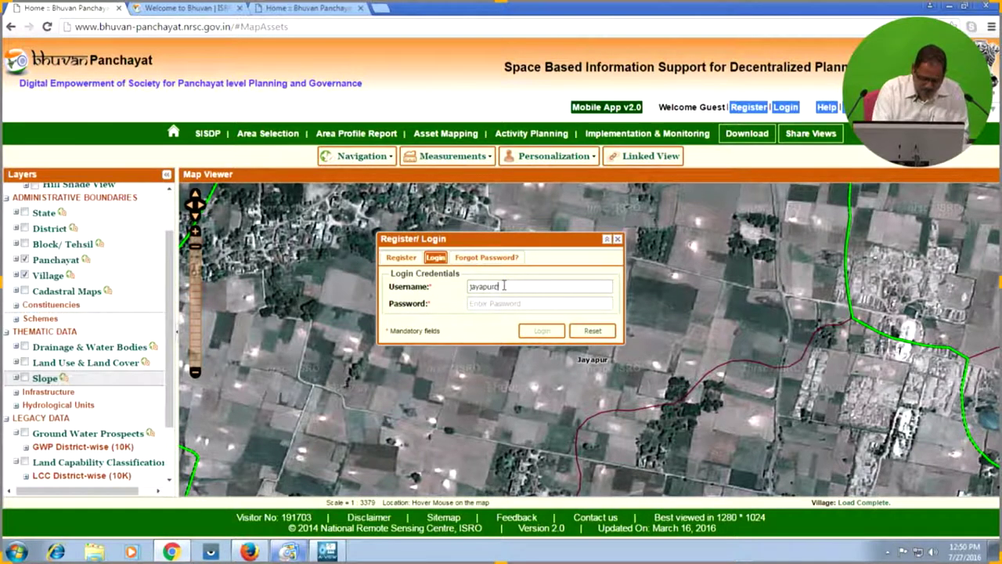
pyautogui.press('Tab')
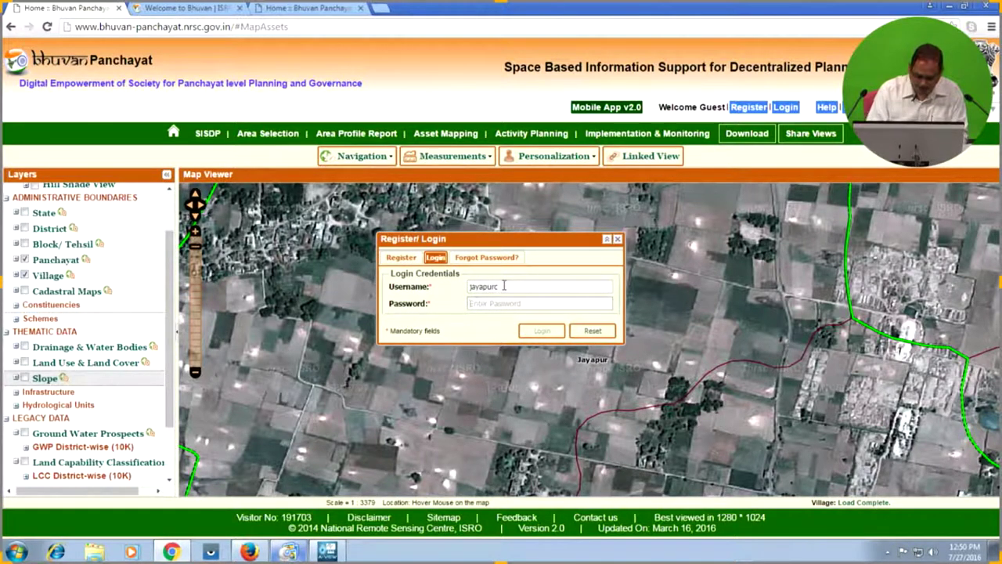
pyautogui.write('******')
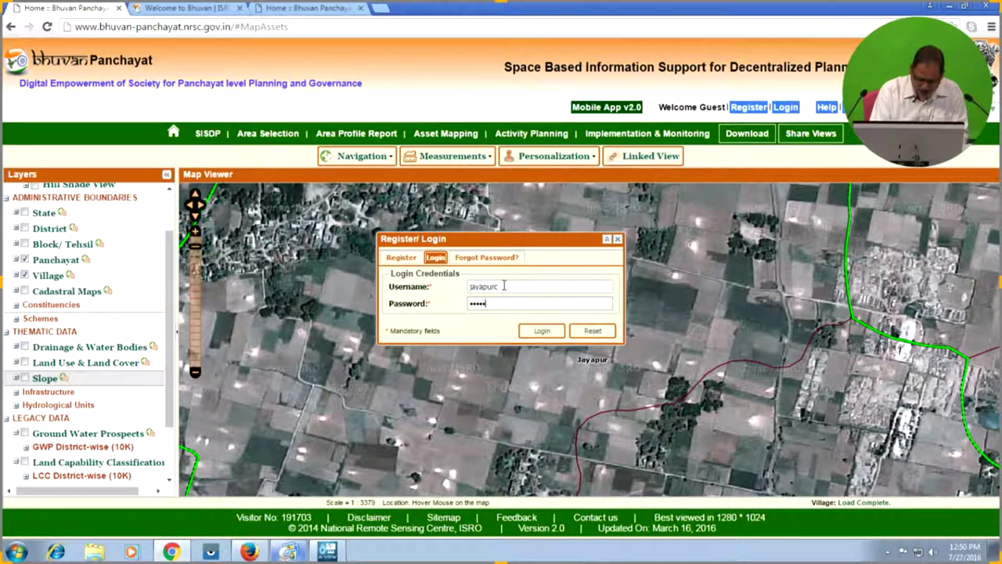
pyautogui.write('**')
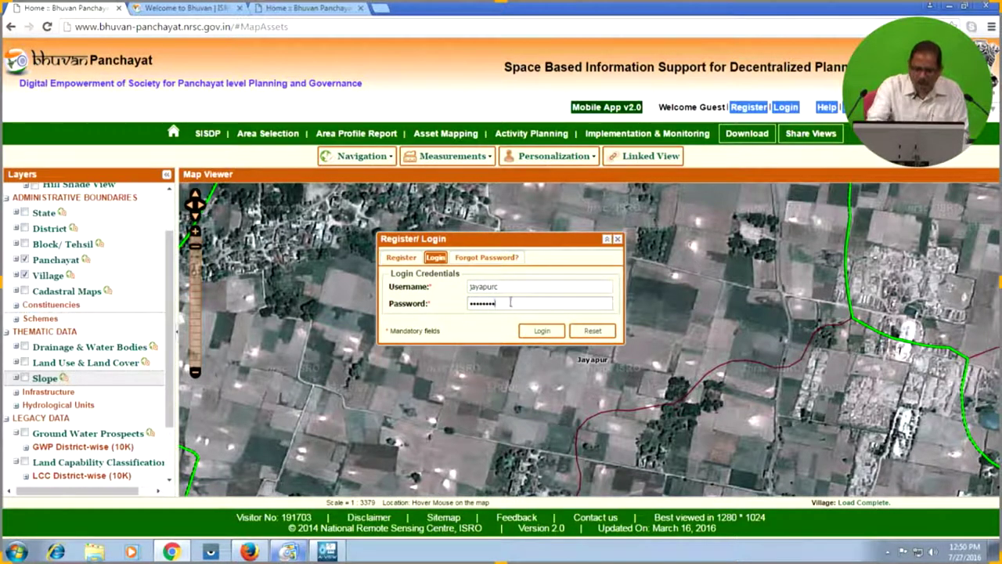
pyautogui.click(547, 332)
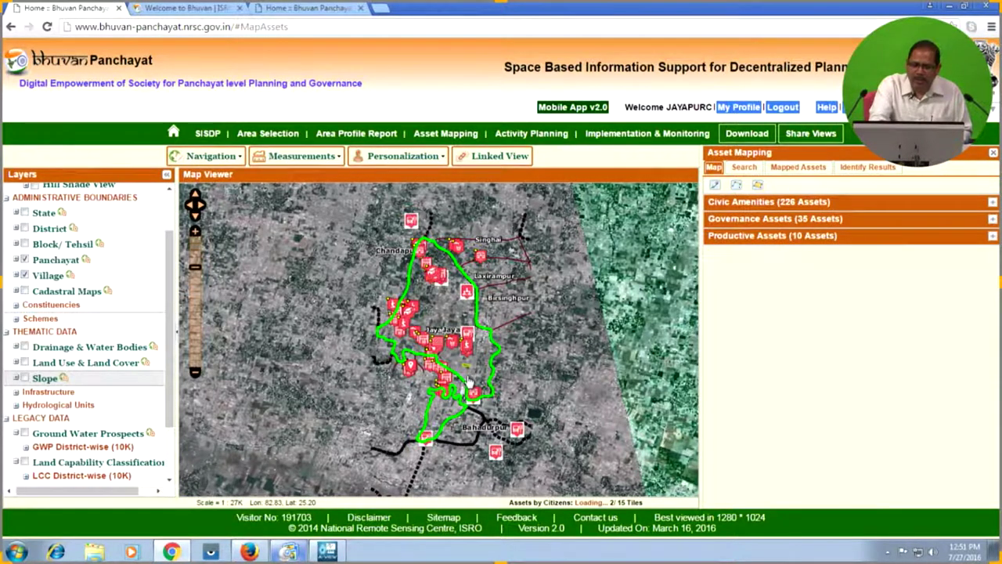
# Step: Zoom in and pan the satellite map to centre Jayapur's village boundary and nearby fields
pyautogui.scroll(1, 468, 381)
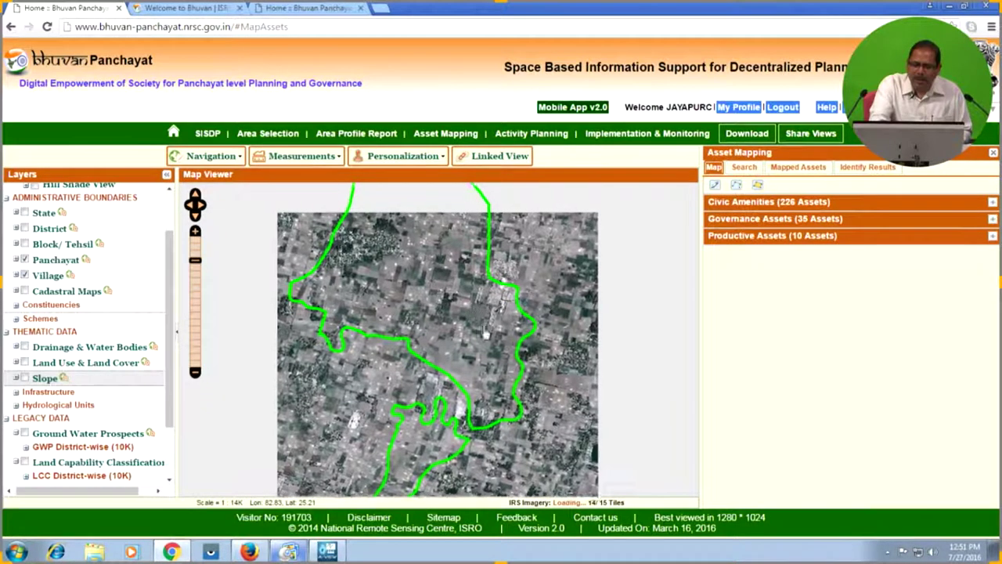
pyautogui.moveTo(471, 307); pyautogui.dragTo(504, 373)
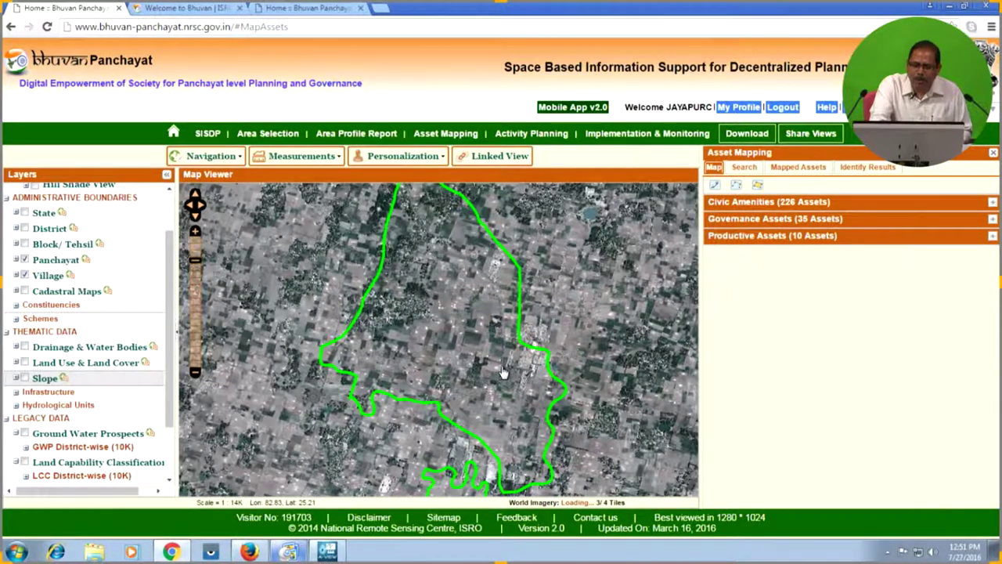
pyautogui.scroll(1, 504, 373)
pyautogui.scroll(1, 504, 375)
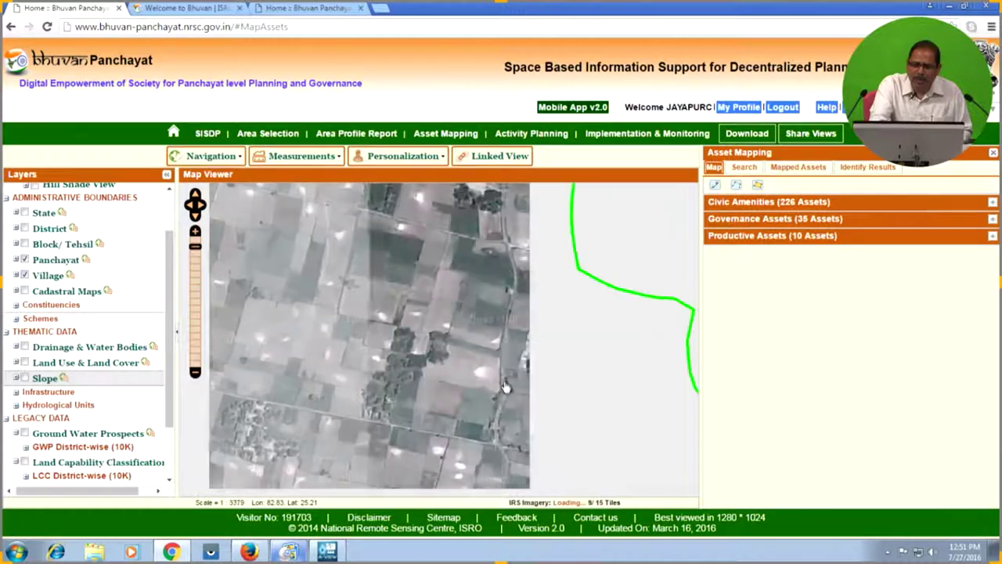
pyautogui.scroll(-2, 507, 389)
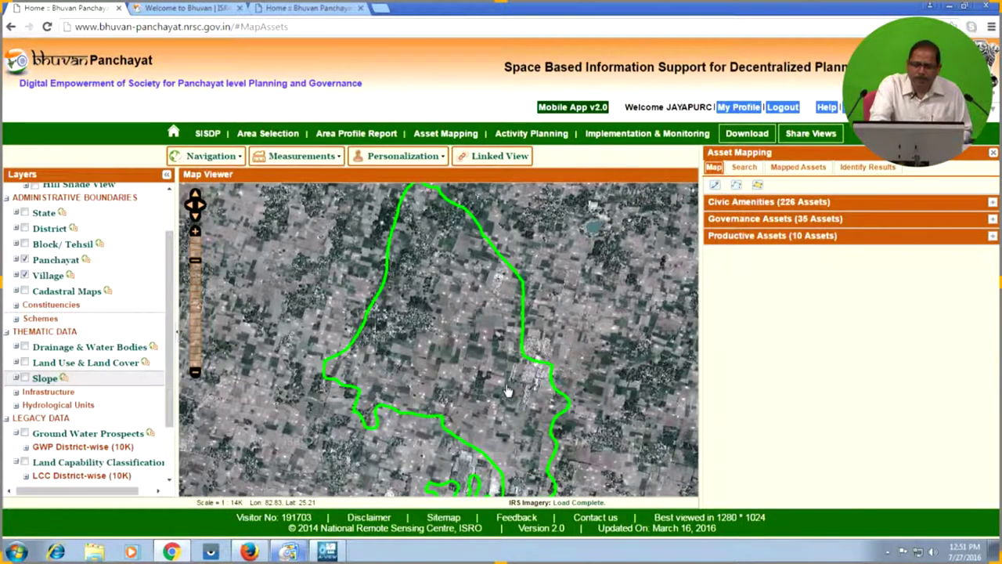
pyautogui.scroll(1, 507, 392)
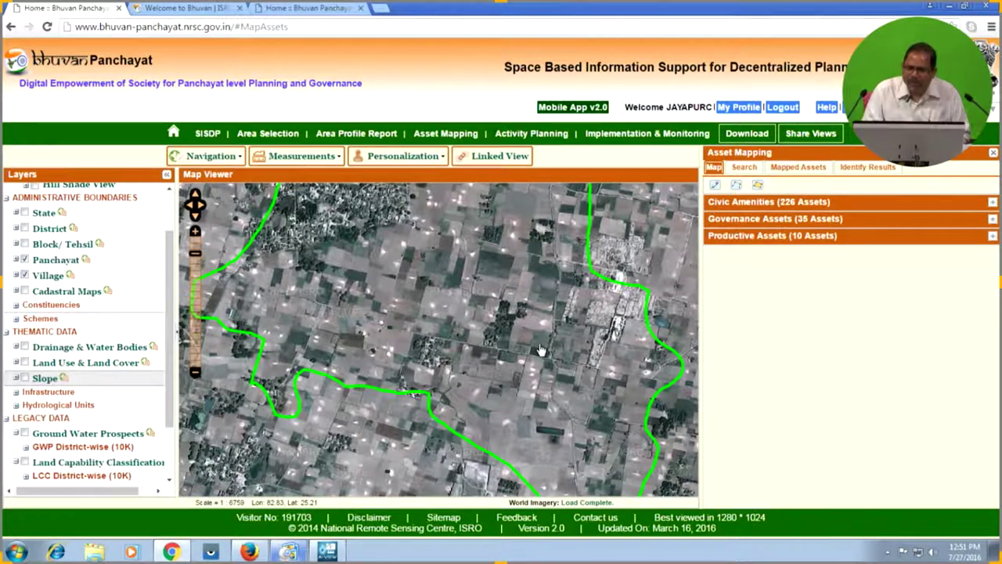
pyautogui.moveTo(540, 349); pyautogui.dragTo(478, 385)
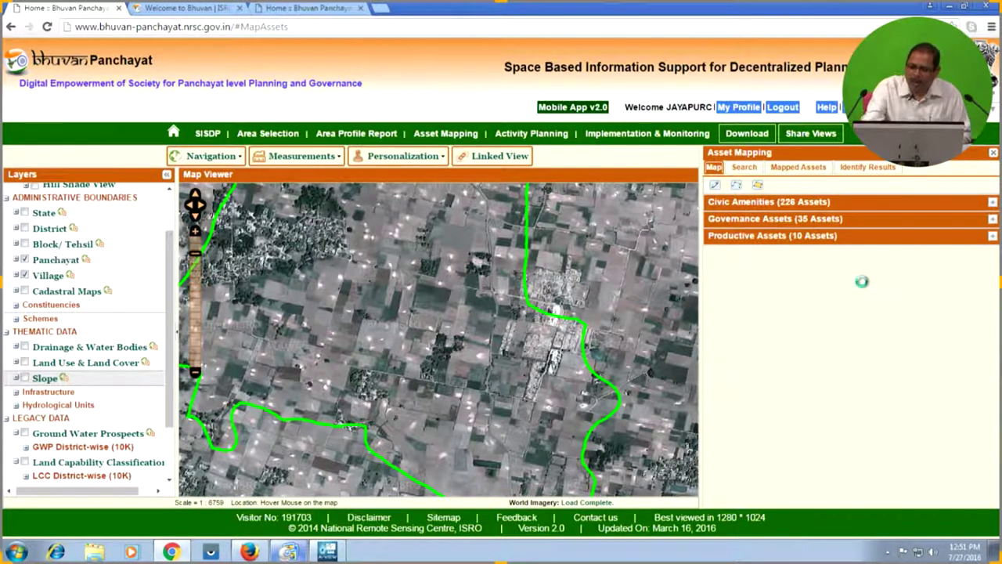
# Step: Under Civic Amenities, expand Education Facility (25 Assets) to list Primary School through Polytechnic, leaving Bank, Insurance and Credit Society collapsed
pyautogui.click(991, 202)
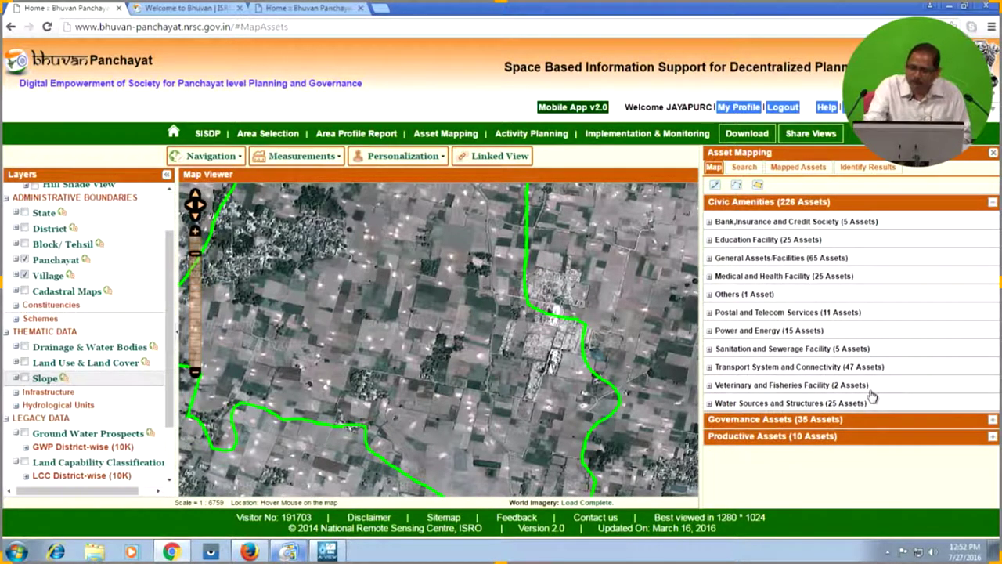
pyautogui.click(710, 223)
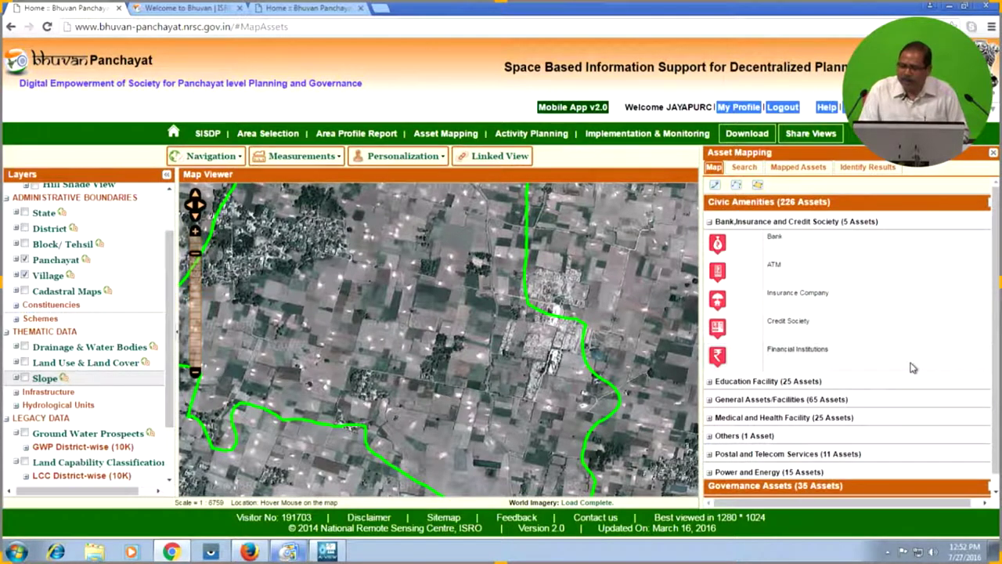
pyautogui.click(709, 382)
pyautogui.click(710, 223)
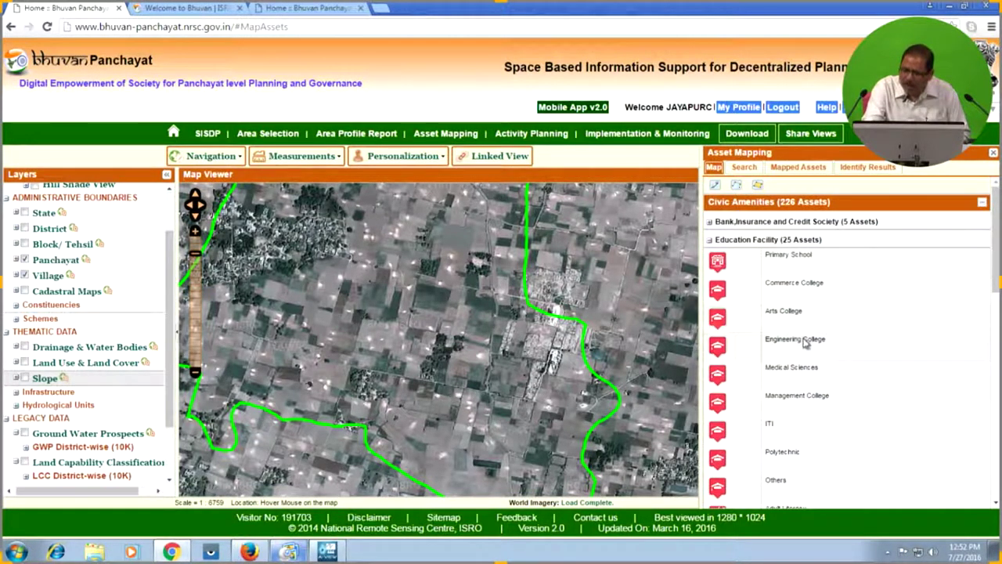
pyautogui.scroll(-1, 819, 362)
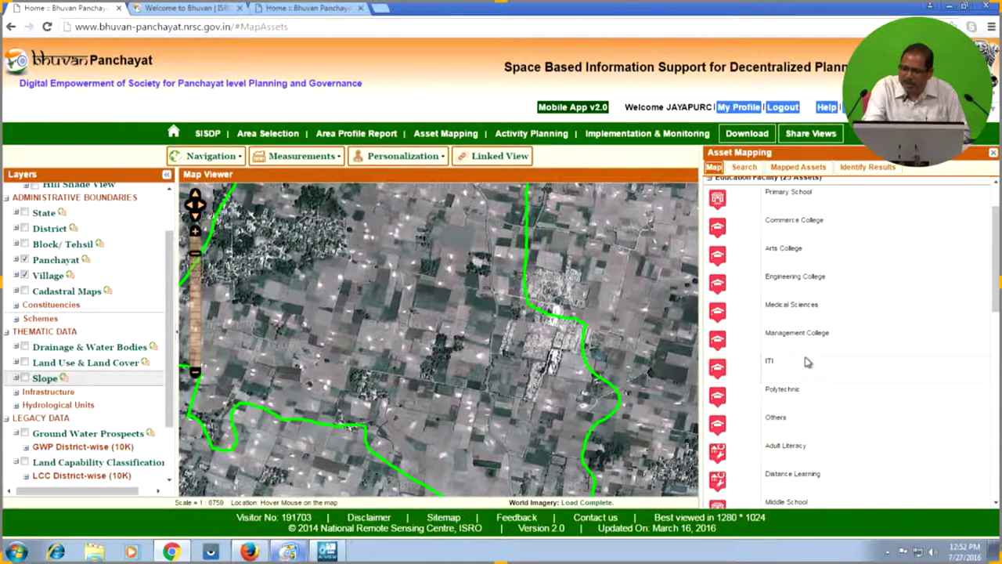
pyautogui.scroll(-1, 819, 365)
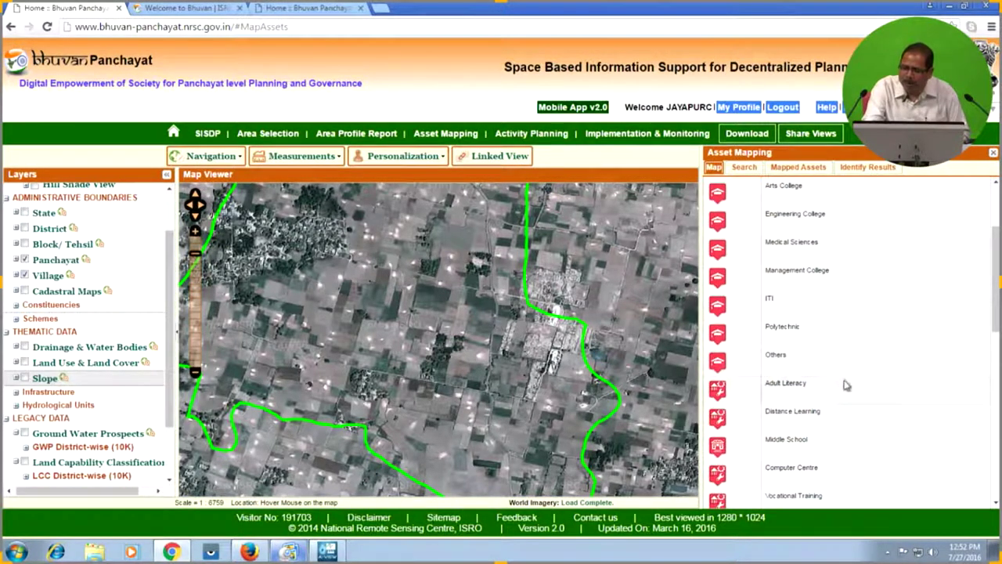
pyautogui.scroll(-2, 847, 385)
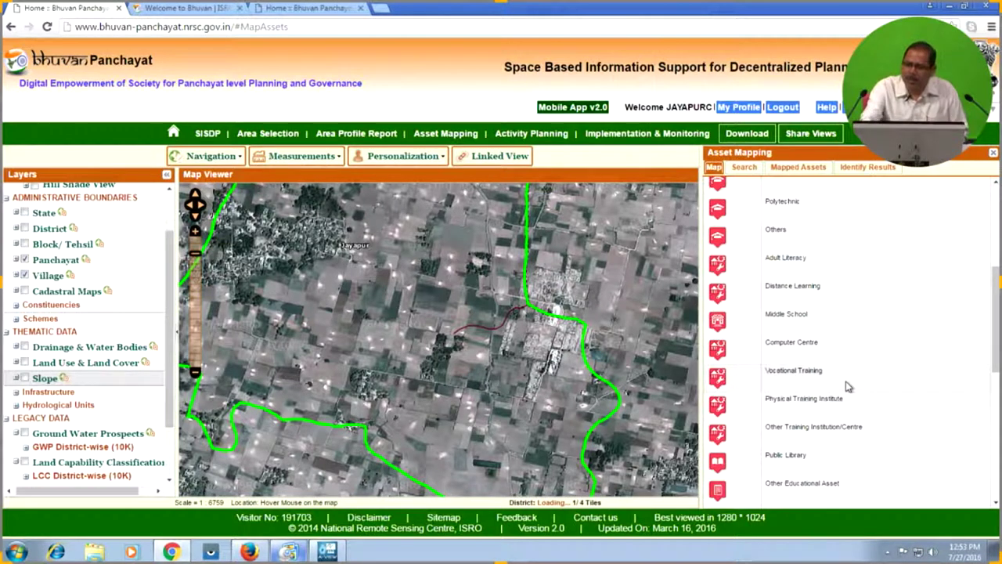
pyautogui.scroll(3, 845, 381)
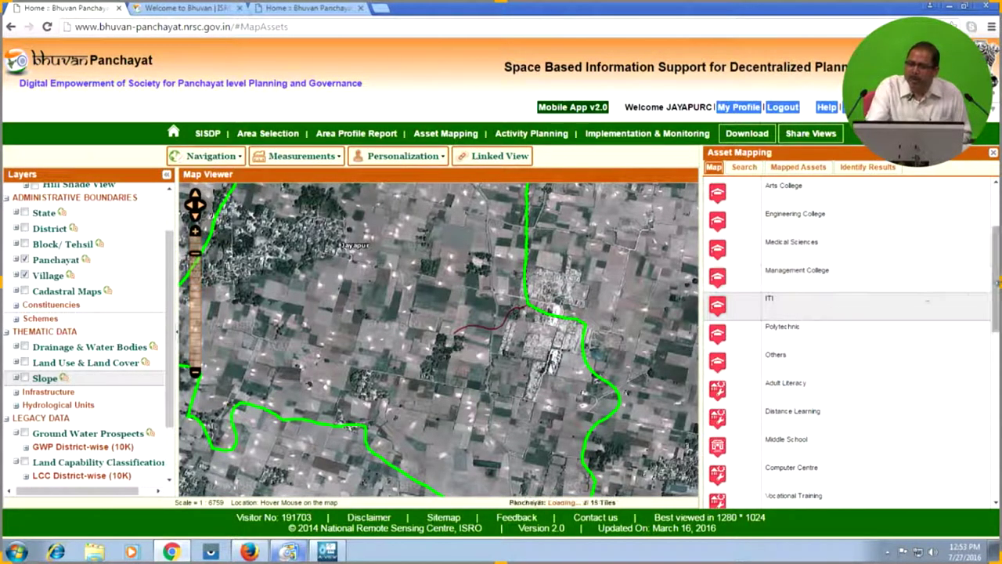
pyautogui.scroll(3, 991, 270)
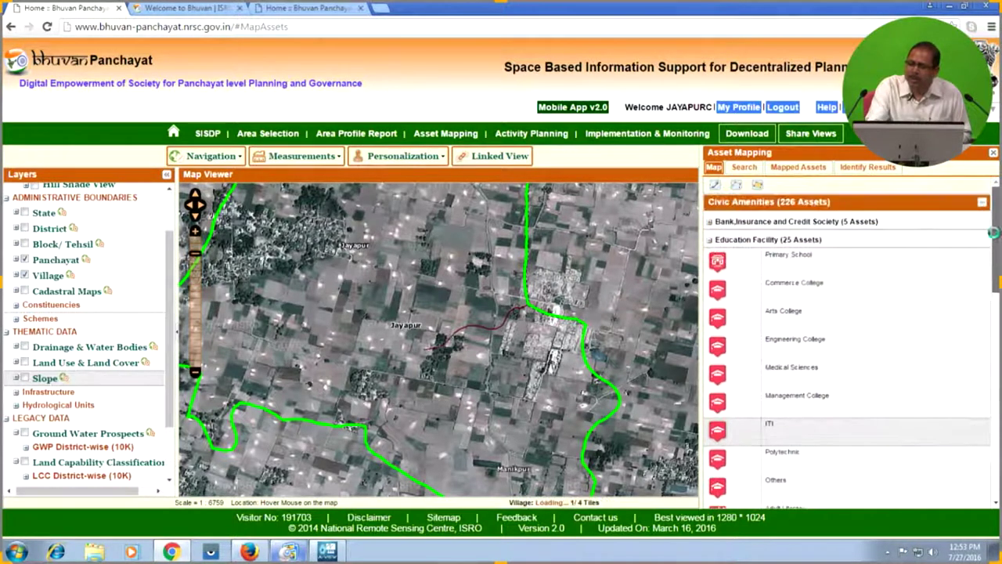
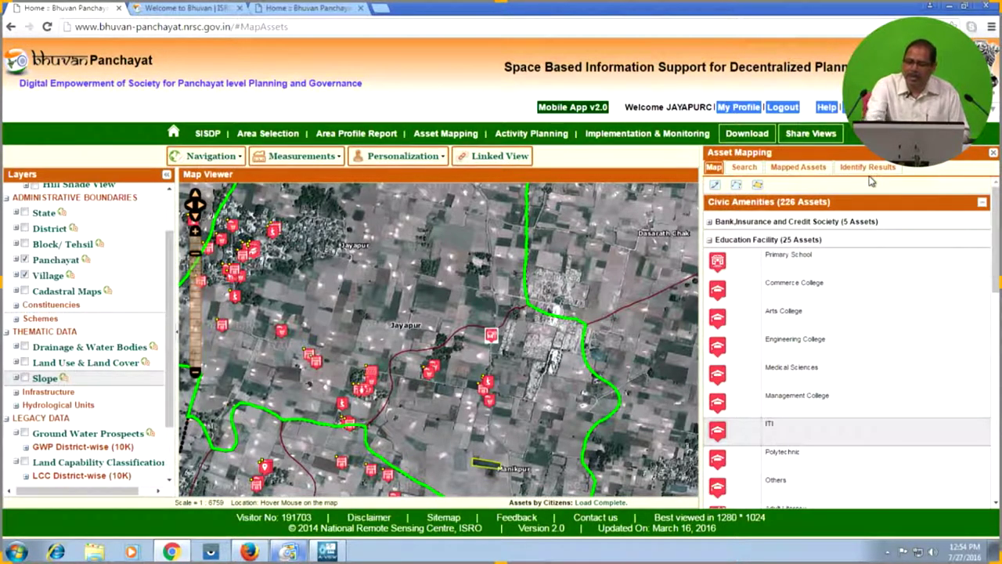
# Step: Place a new asset point on the Jayapur map and make it an ITI education facility
pyautogui.click(714, 184)
pyautogui.click(440, 283)
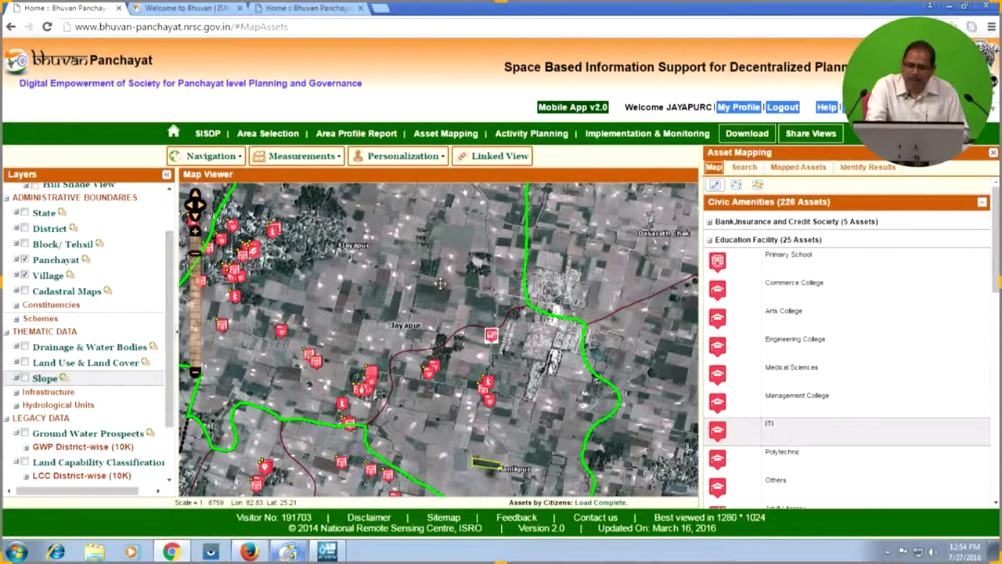
pyautogui.click(440, 285)
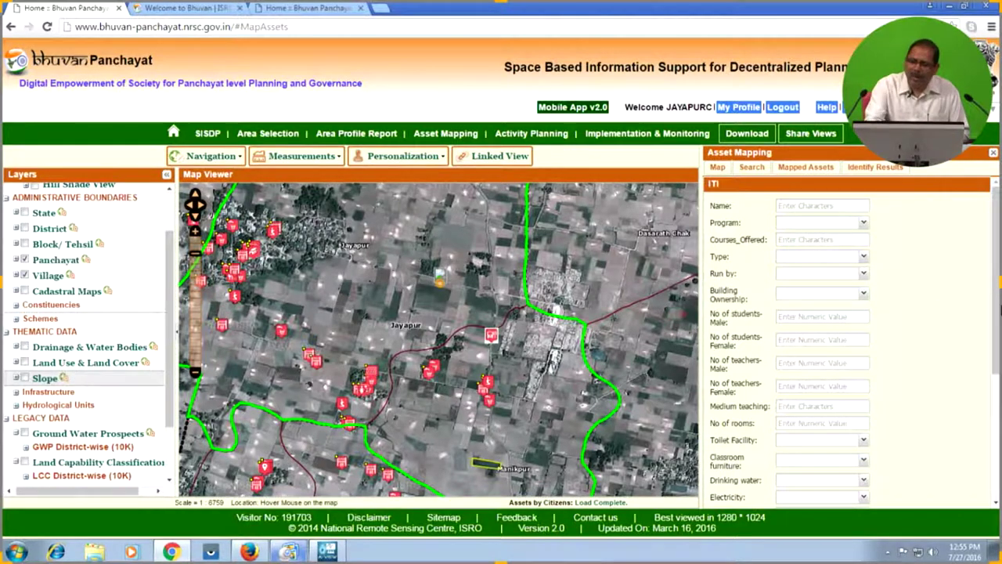
# Step: Check the ITI's Program choices without picking one, and set its Type to Co-Ed
pyautogui.moveTo(996, 286)
pyautogui.mouseDown()
pyautogui.moveTo(995, 427)
pyautogui.moveTo(993, 296)
pyautogui.mouseUp()
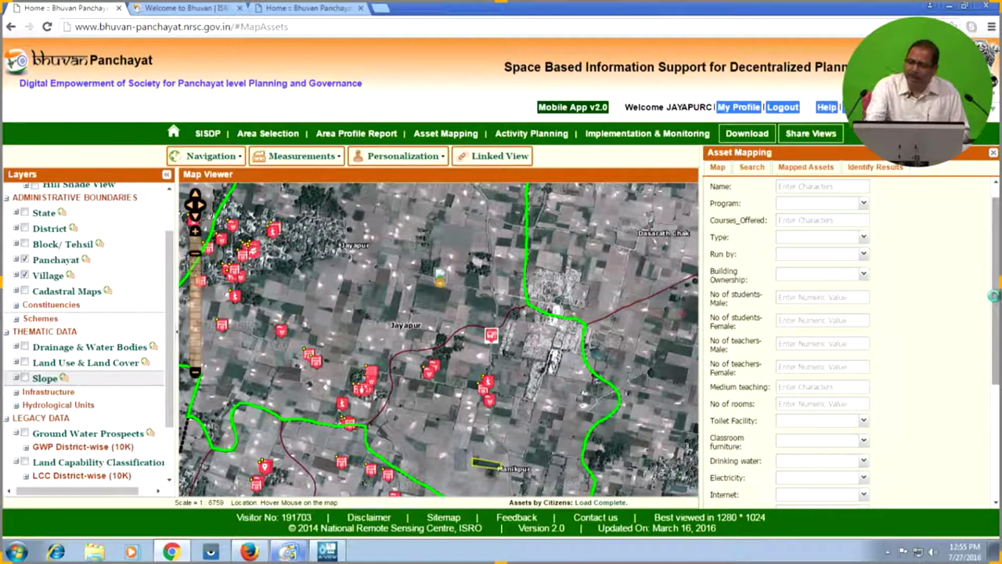
pyautogui.click(864, 204)
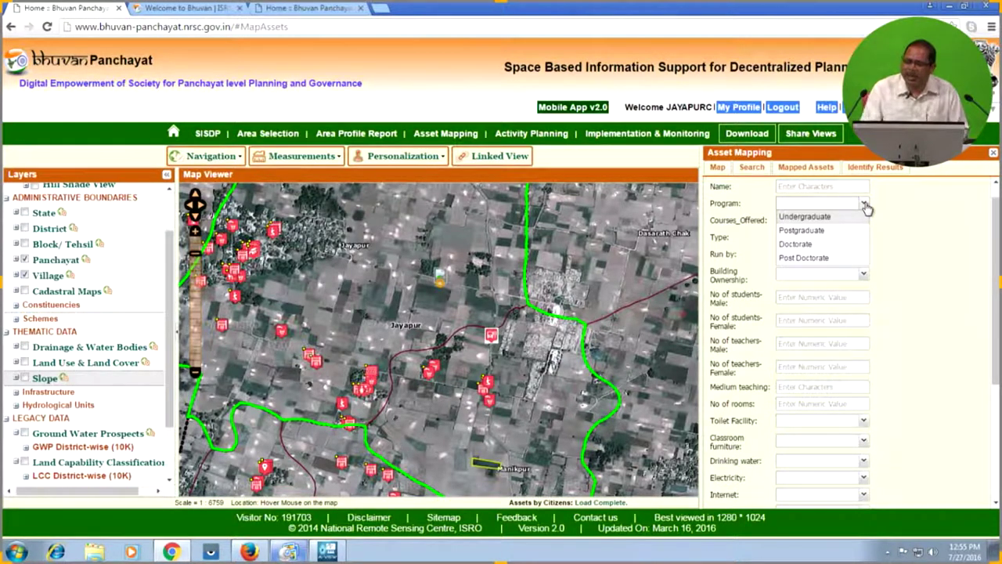
pyautogui.click(893, 219)
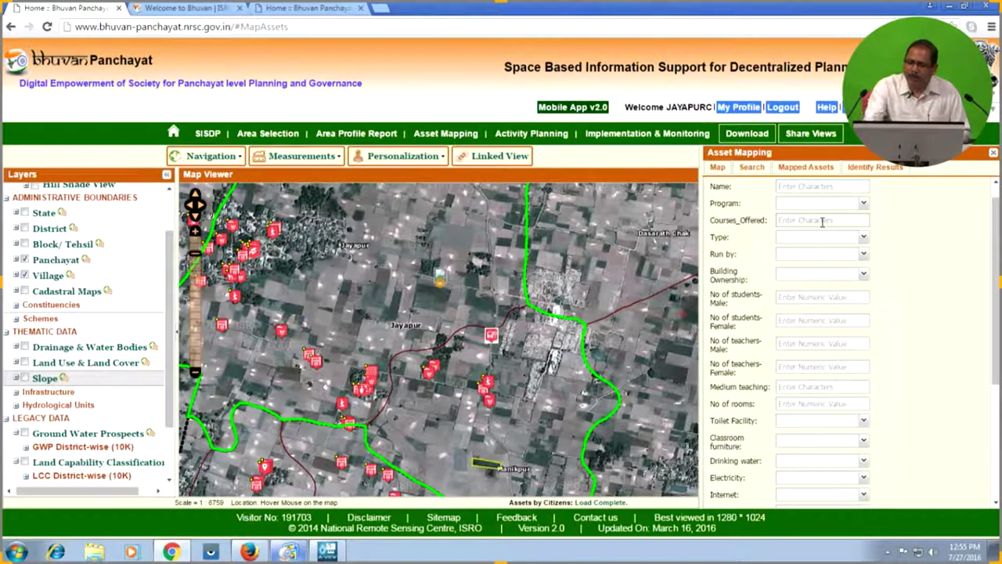
pyautogui.click(862, 238)
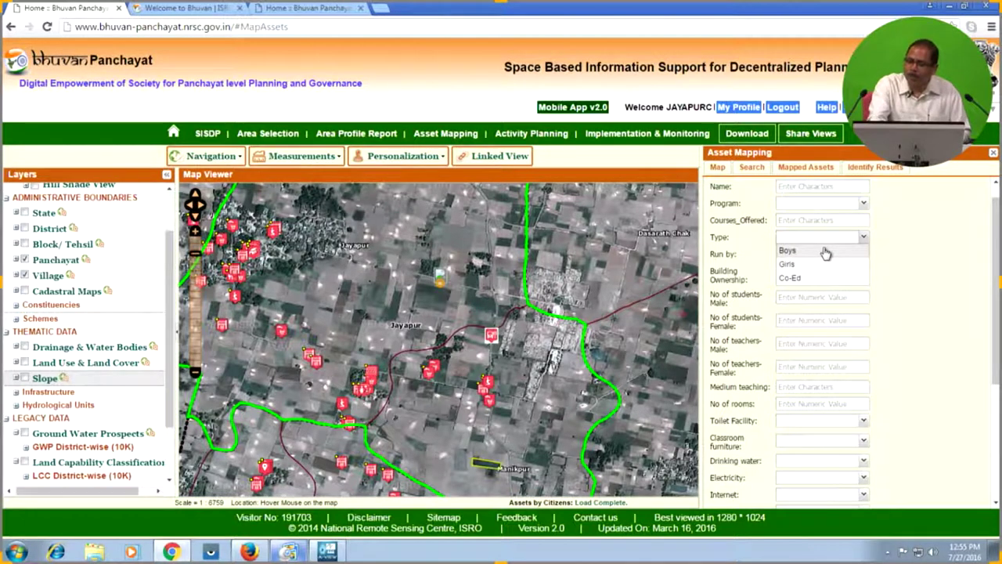
pyautogui.click(811, 279)
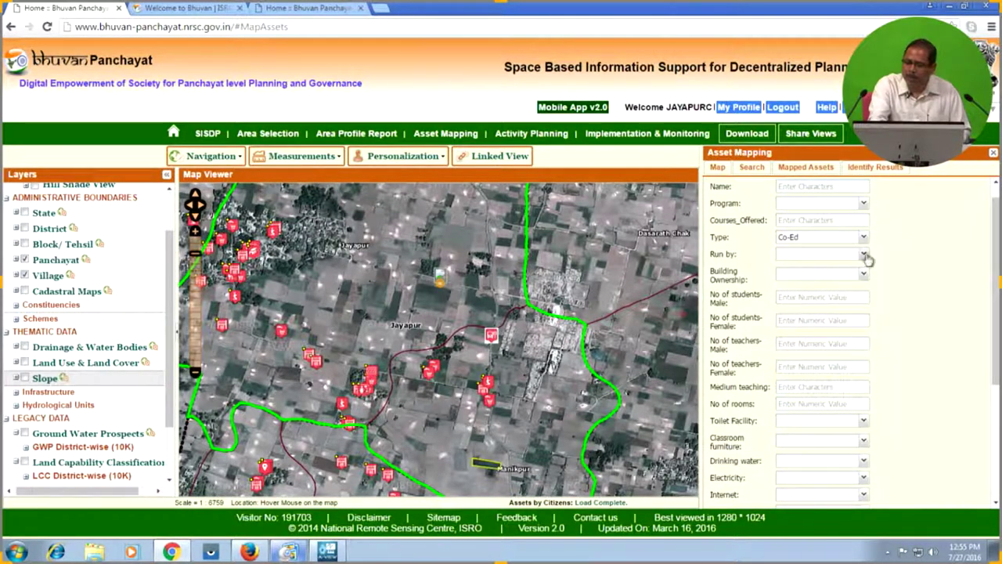
# Step: Set the ITI run by Others and building ownership to Owned, then begin the male and female student counts
pyautogui.click(864, 257)
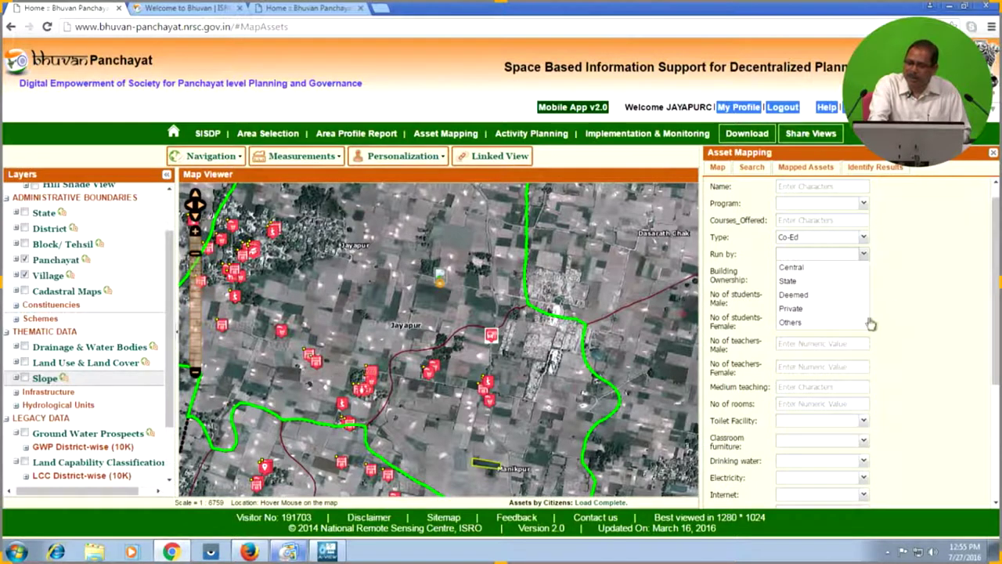
pyautogui.click(809, 324)
pyautogui.click(783, 273)
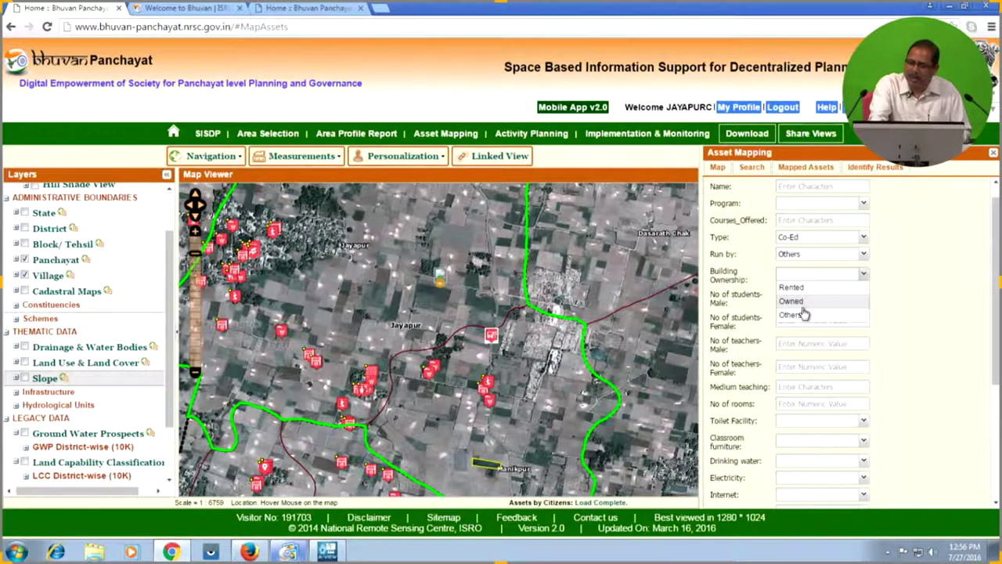
pyautogui.click(807, 302)
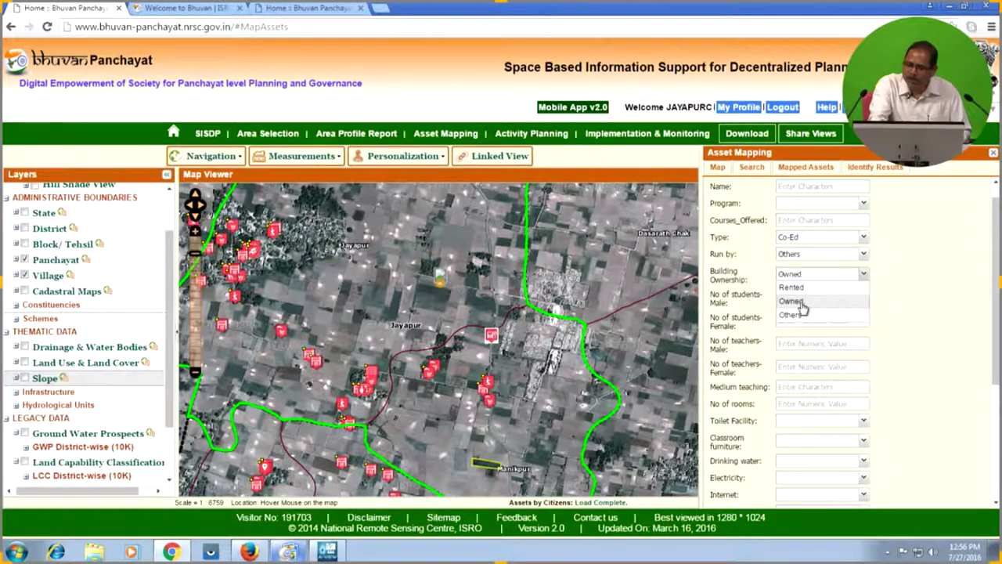
pyautogui.click(740, 309)
pyautogui.click(798, 300)
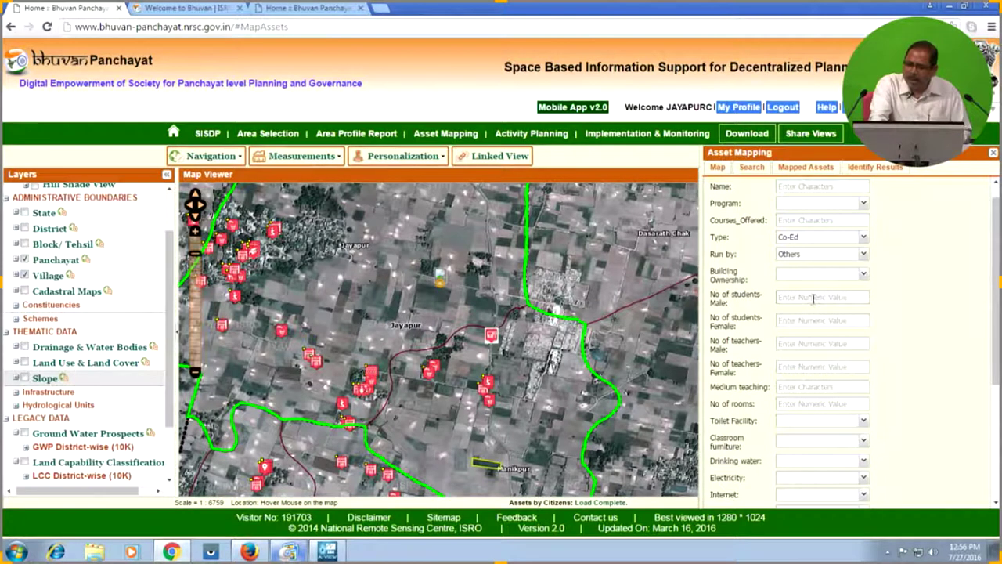
pyautogui.click(801, 321)
# Step: Review the ITI form down to Asset ID and Save/Cancel, then return to the Civic Amenities categories list
pyautogui.scroll(-2, 803, 321)
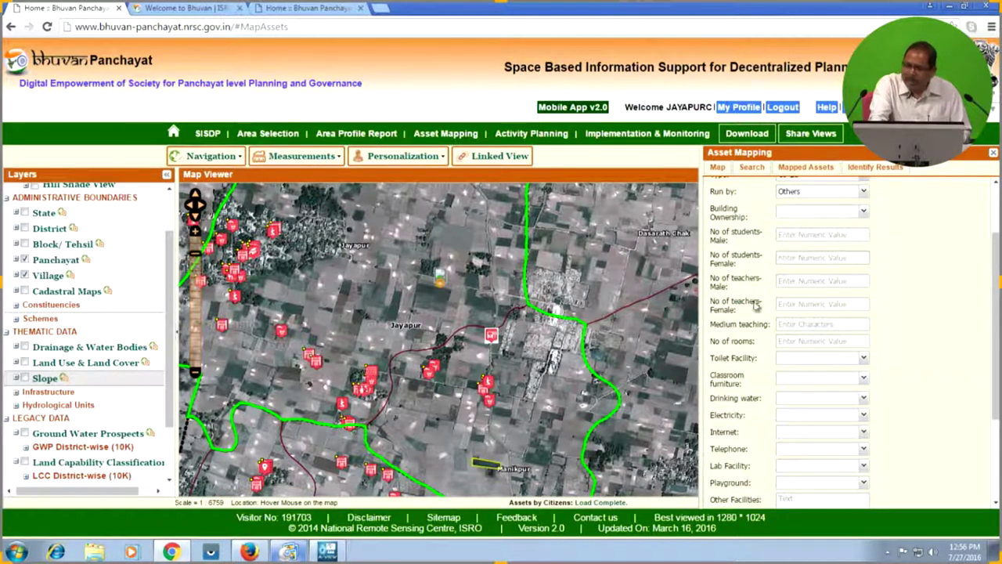
pyautogui.scroll(-2, 739, 333)
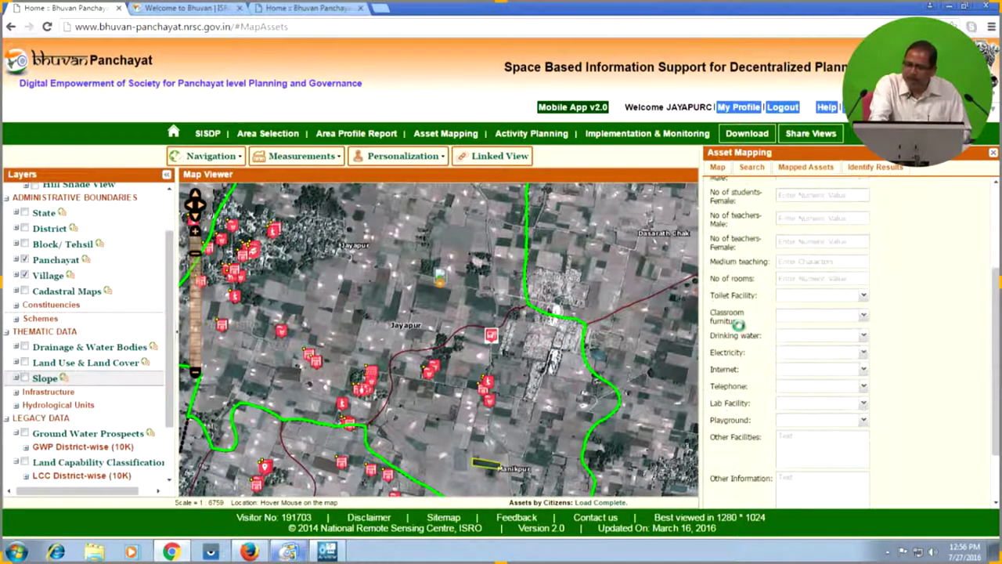
pyautogui.scroll(-2, 744, 321)
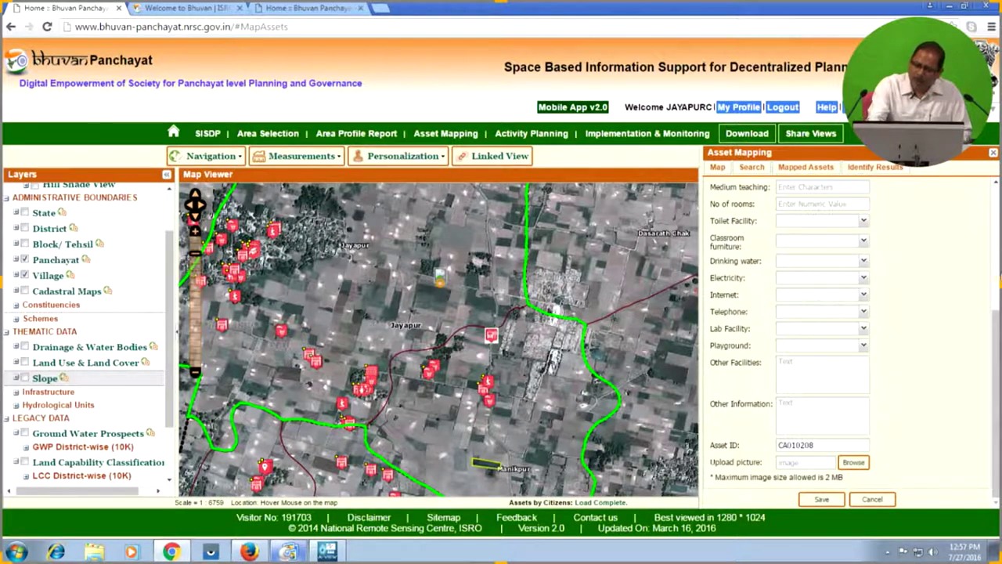
pyautogui.scroll(3, 994, 330)
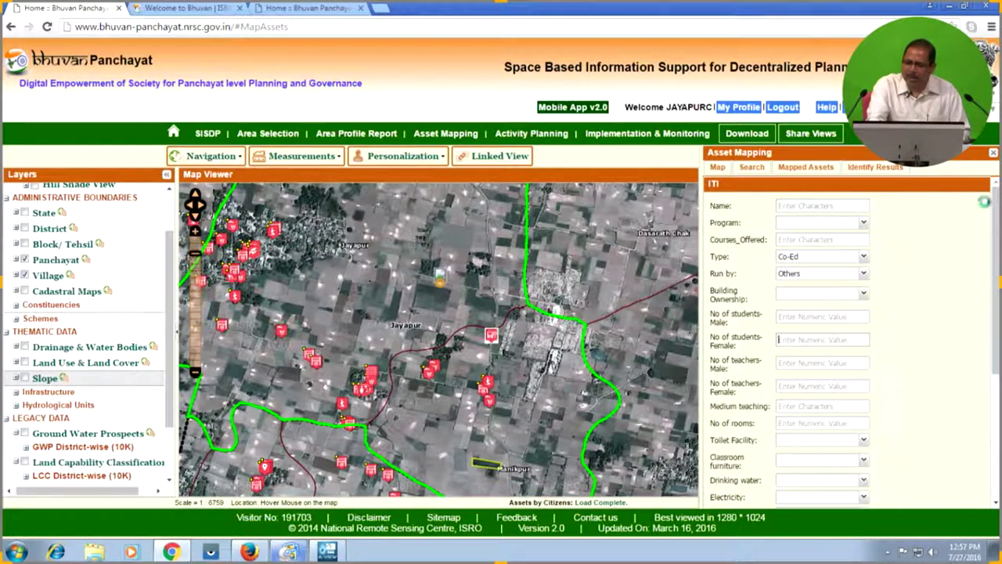
pyautogui.click(717, 168)
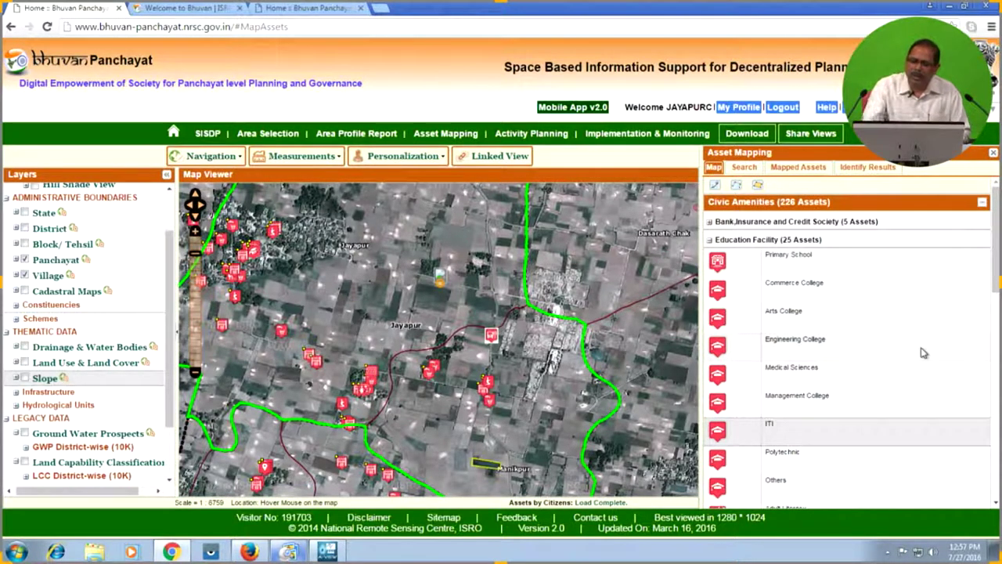
# Step: Toggle the Governance Assets and Productive Assets groups, leaving the 10 Productive Assets expanded
pyautogui.click(982, 202)
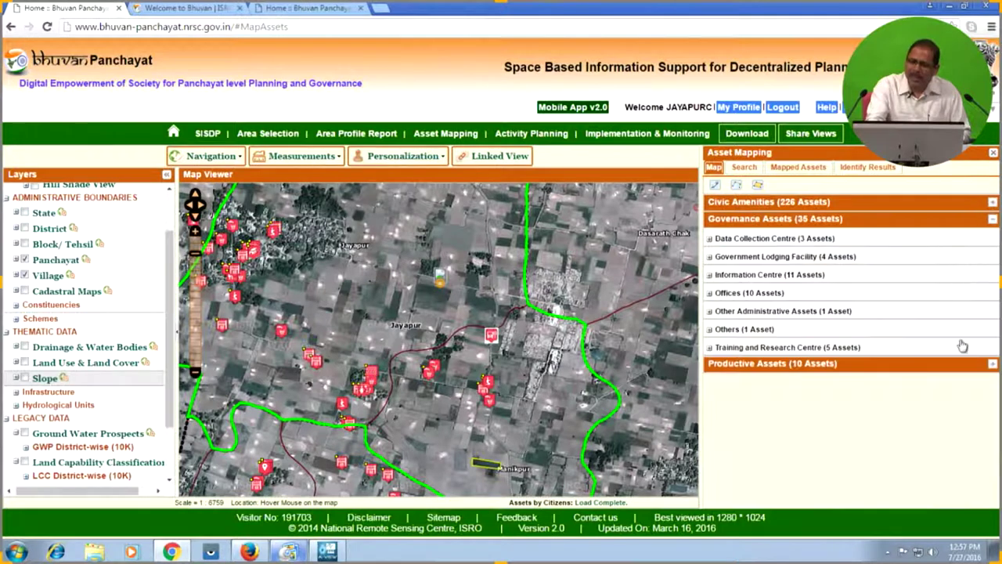
pyautogui.click(992, 222)
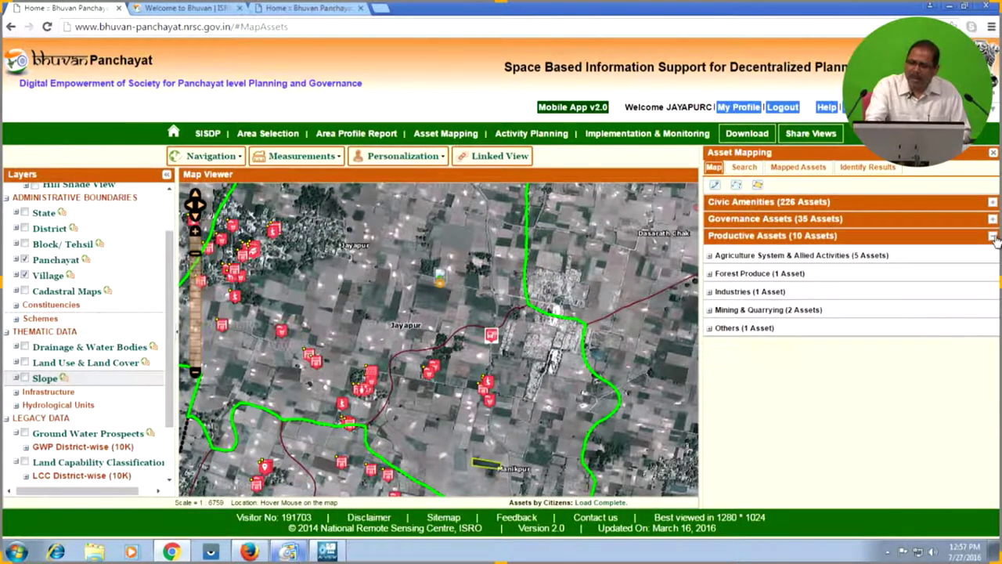
pyautogui.click(994, 238)
pyautogui.click(994, 219)
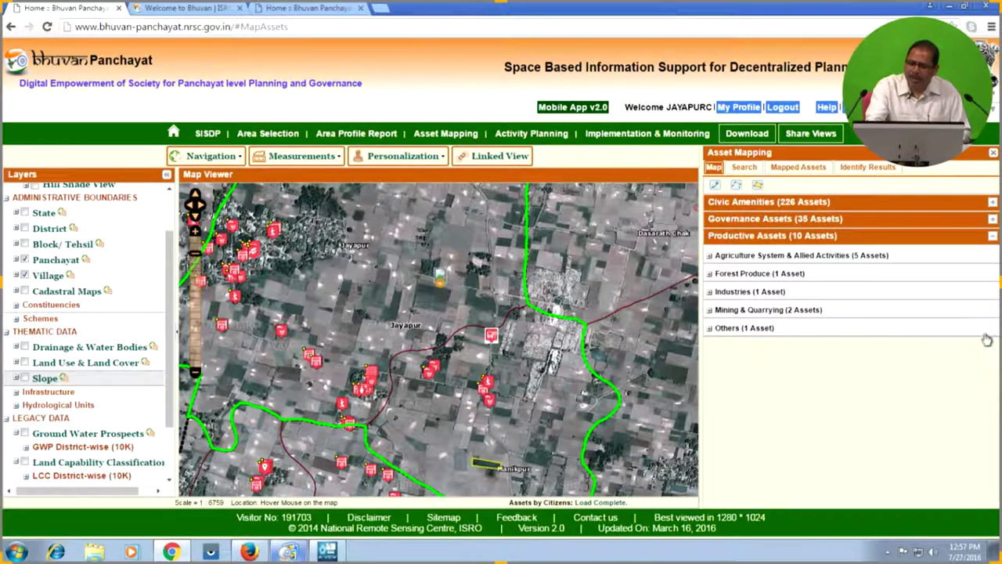
pyautogui.click(993, 236)
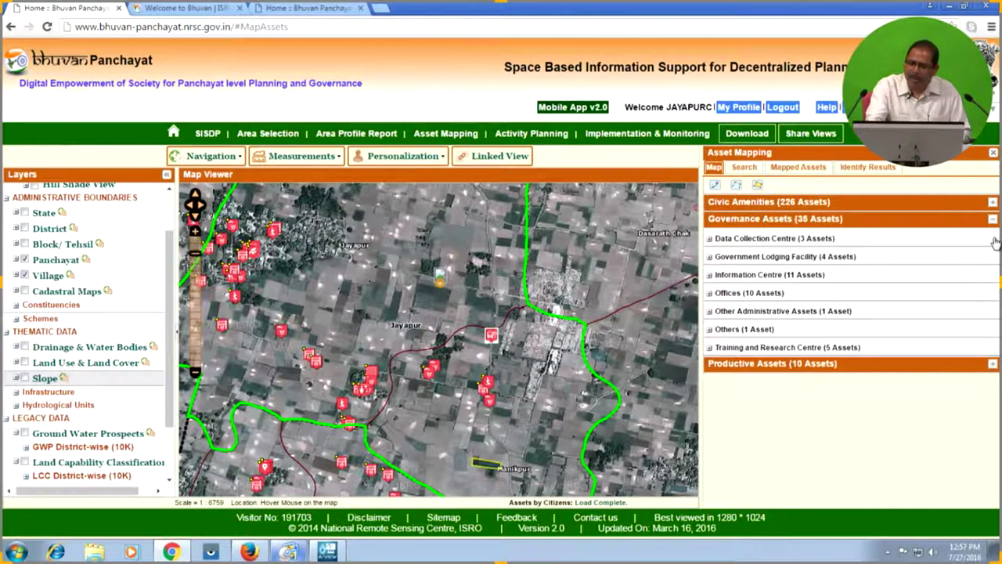
pyautogui.click(993, 219)
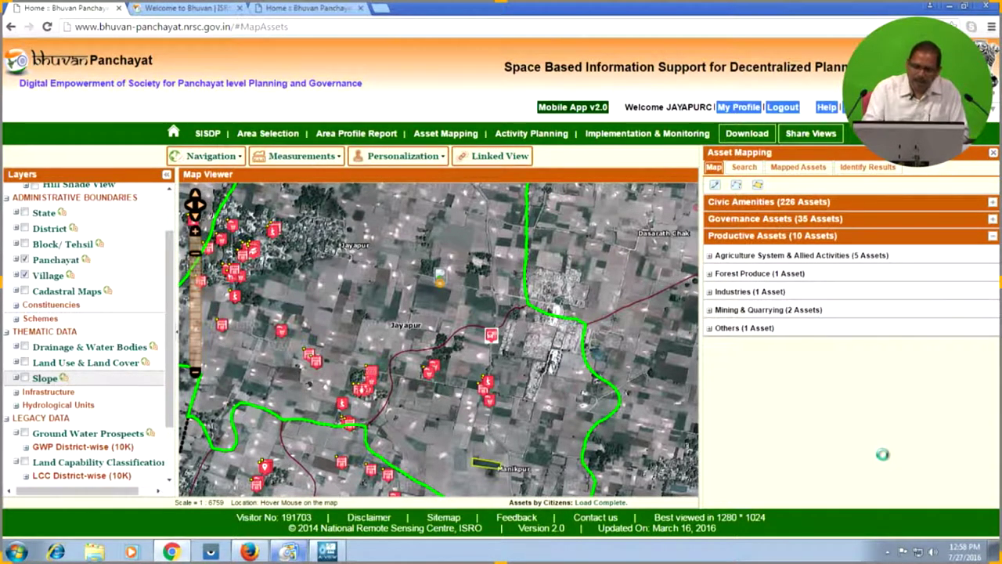
# Step: In the Search view, expand the ATM and Aanganwadi asset types
pyautogui.click(746, 168)
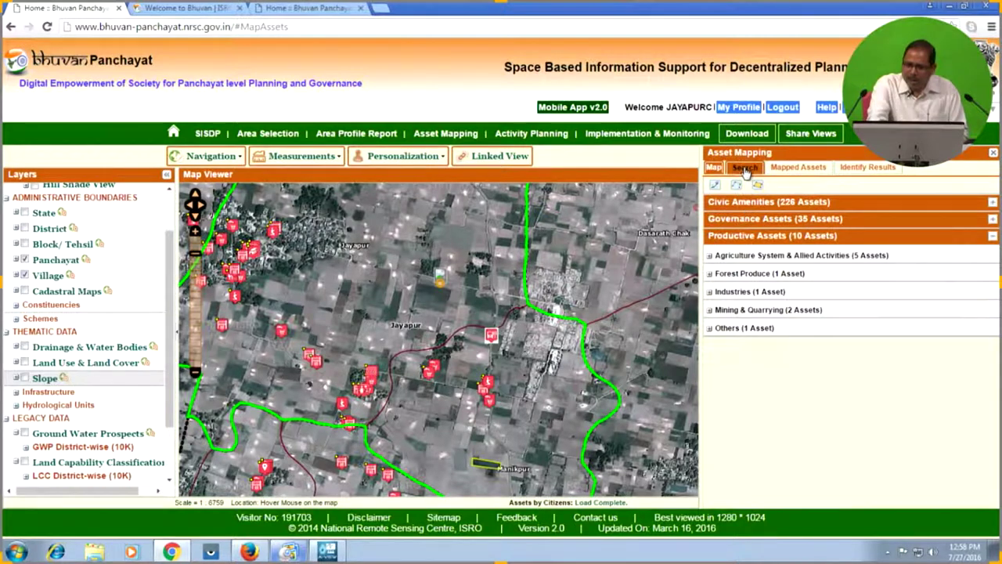
pyautogui.click(844, 207)
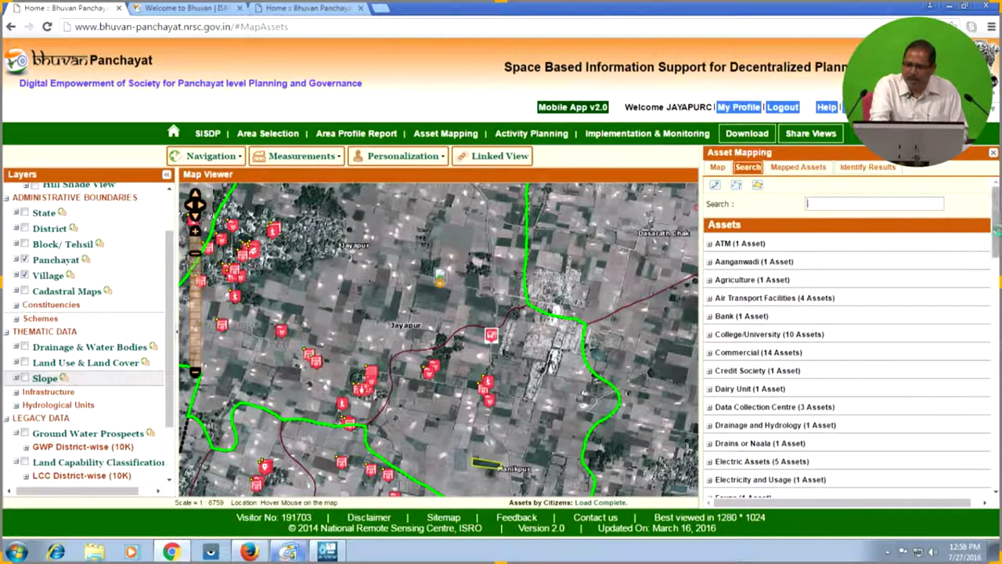
pyautogui.moveTo(996, 229)
pyautogui.mouseDown()
pyautogui.moveTo(995, 293)
pyautogui.moveTo(995, 230)
pyautogui.mouseUp()
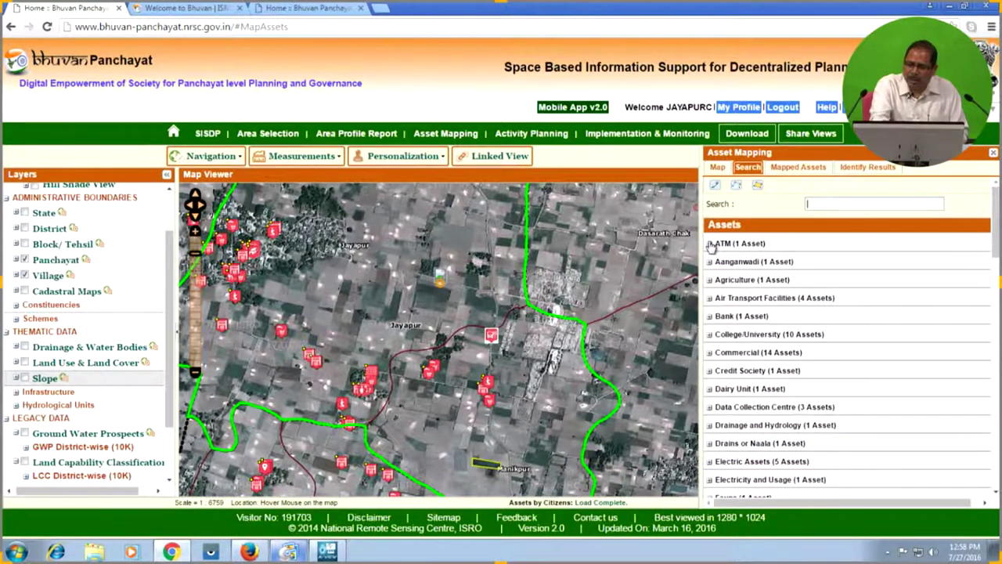
pyautogui.click(711, 244)
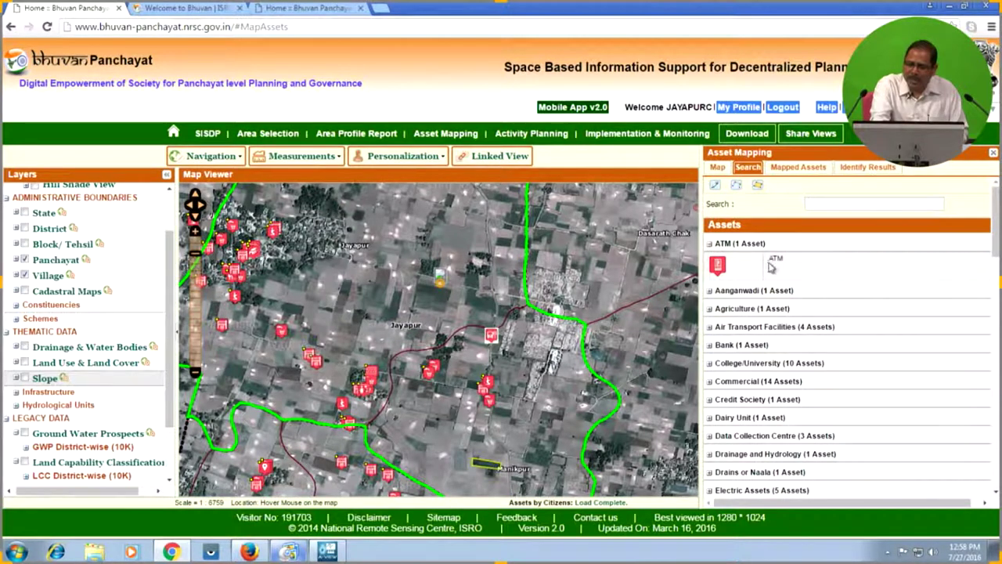
pyautogui.click(710, 290)
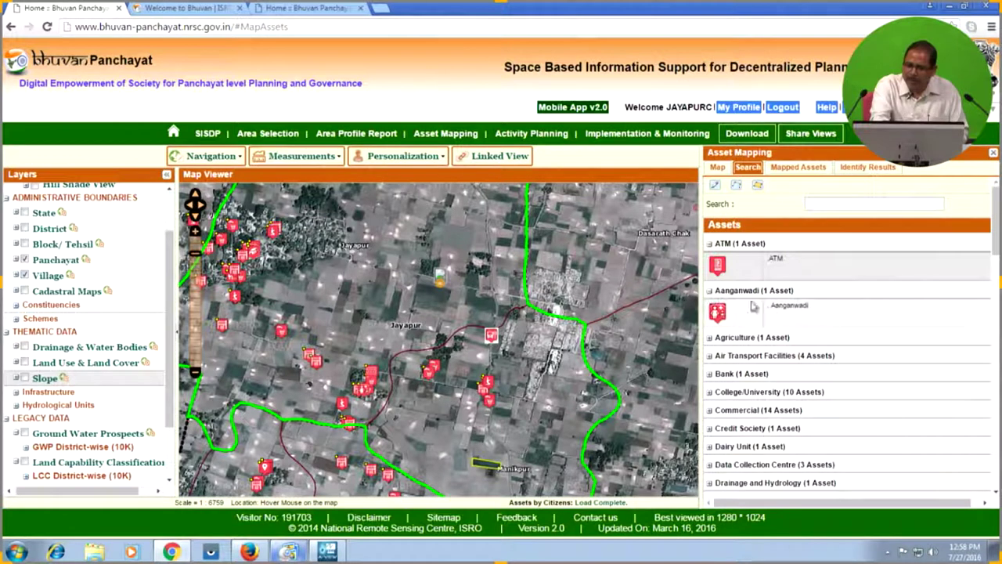
pyautogui.scroll(-1, 783, 317)
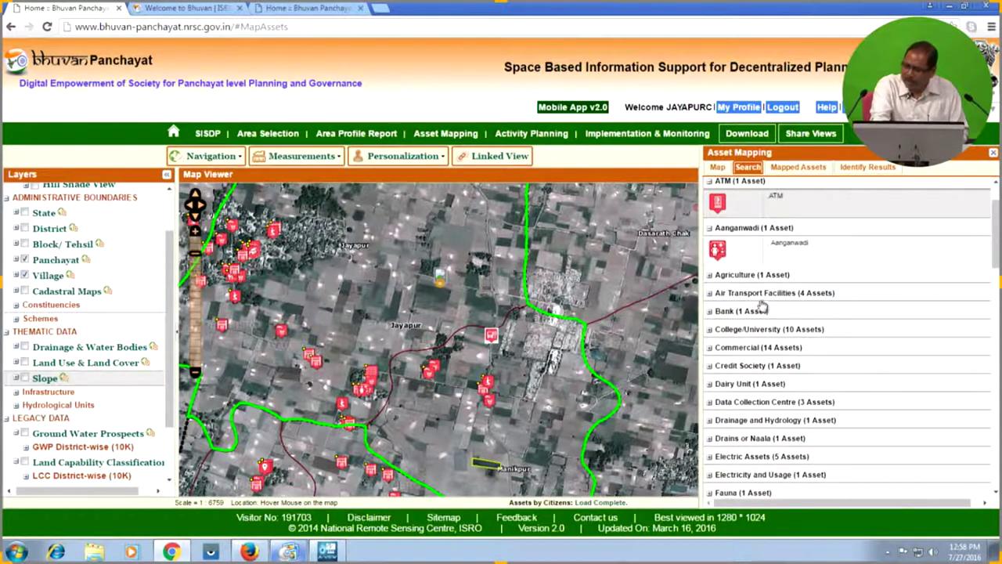
# Step: Expand the Agriculture asset type, then show the counts of PRI- and citizen-mapped assets
pyautogui.click(710, 275)
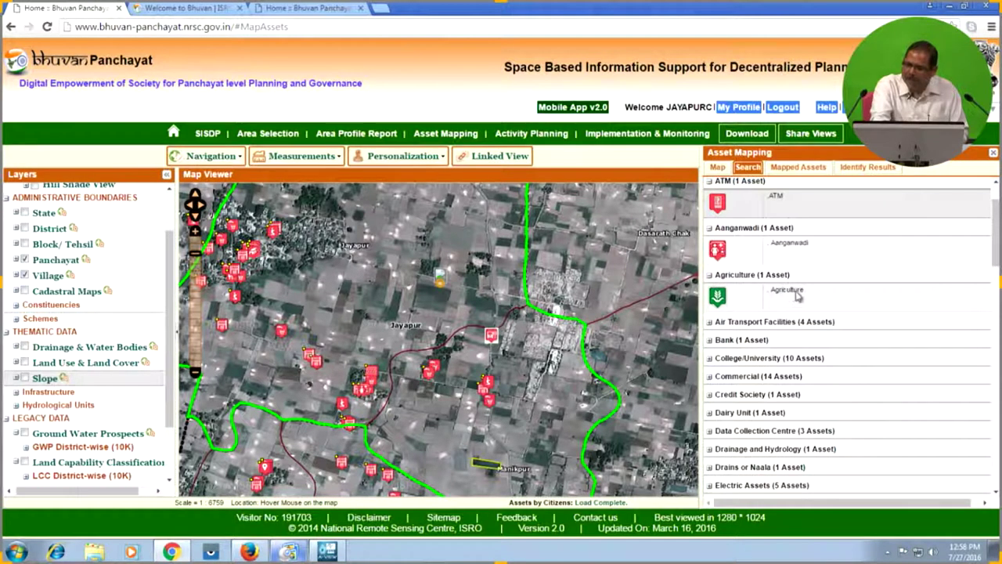
pyautogui.scroll(-1, 797, 295)
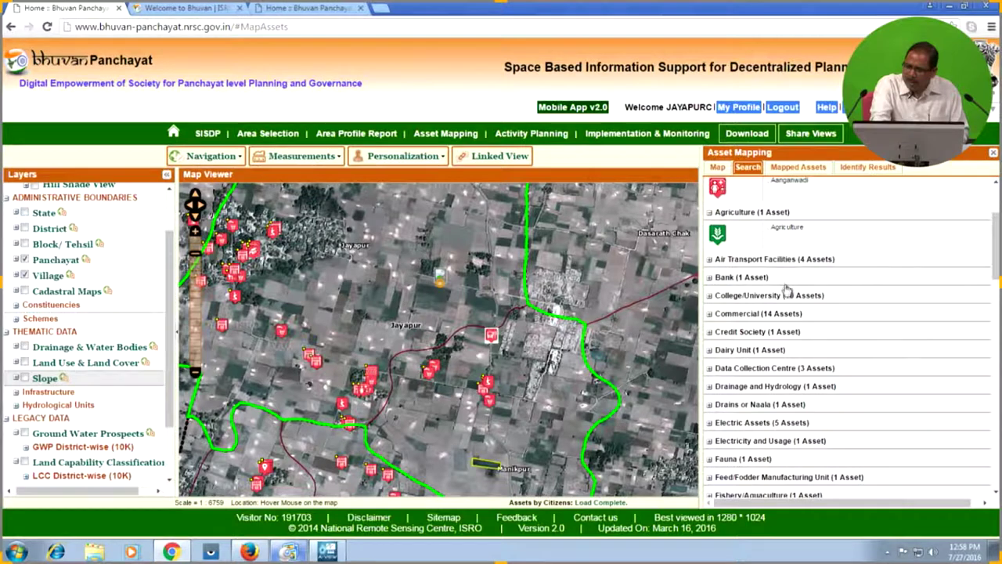
pyautogui.scroll(-10, 740, 346)
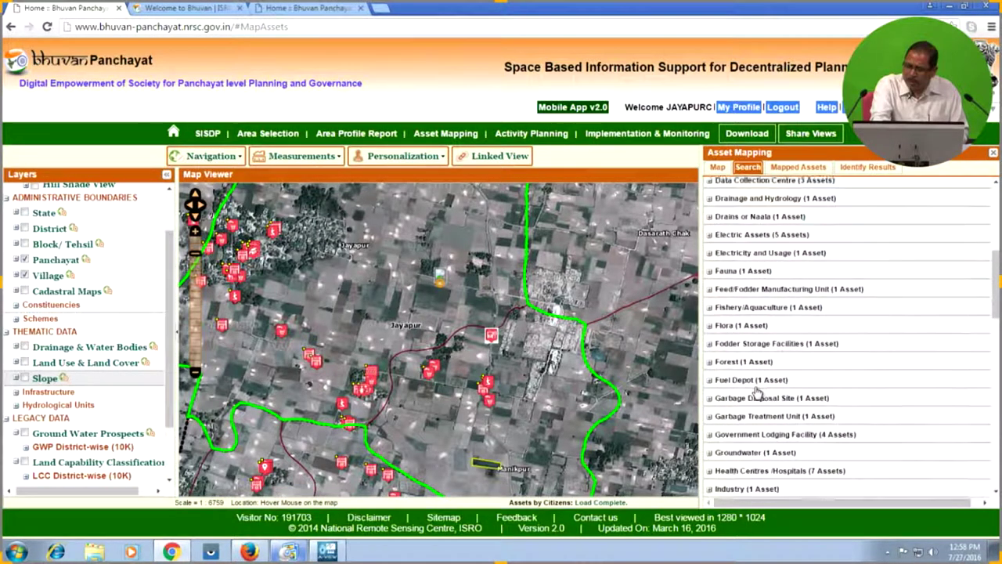
pyautogui.scroll(-3, 763, 335)
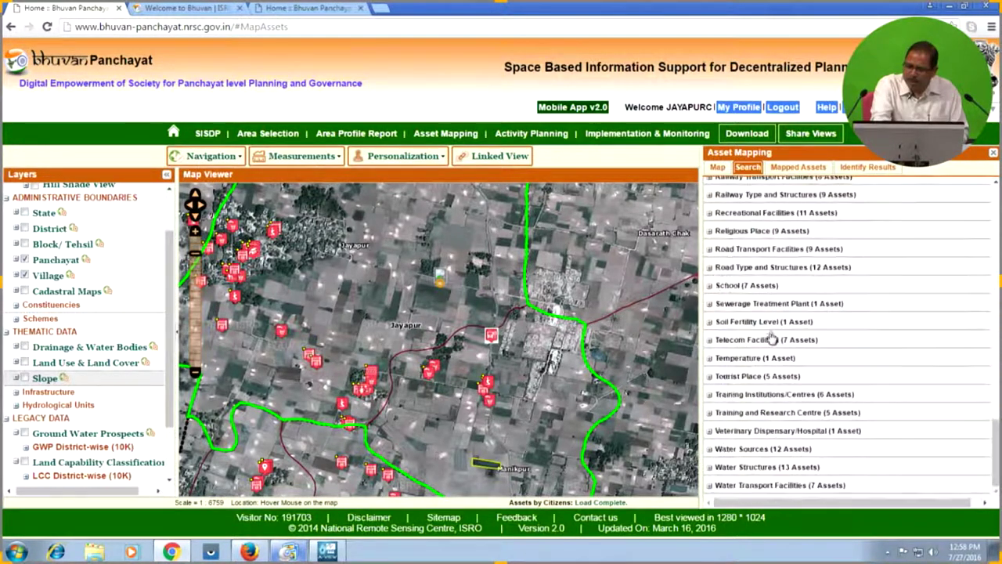
pyautogui.scroll(6, 771, 335)
pyautogui.scroll(8, 772, 336)
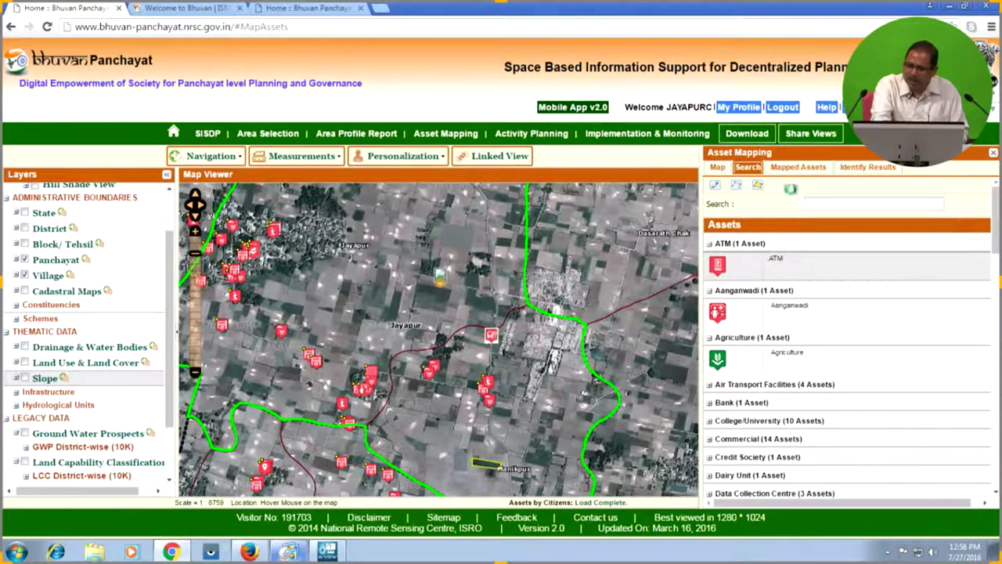
pyautogui.click(796, 170)
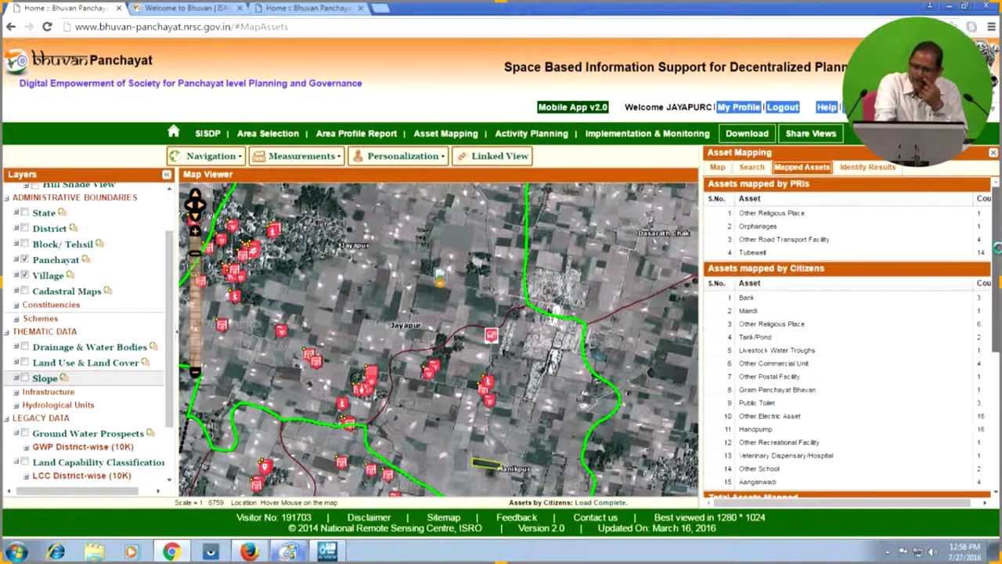
# Step: Identify the ATM asset marked on the map in Identify Results
pyautogui.scroll(-4, 994, 249)
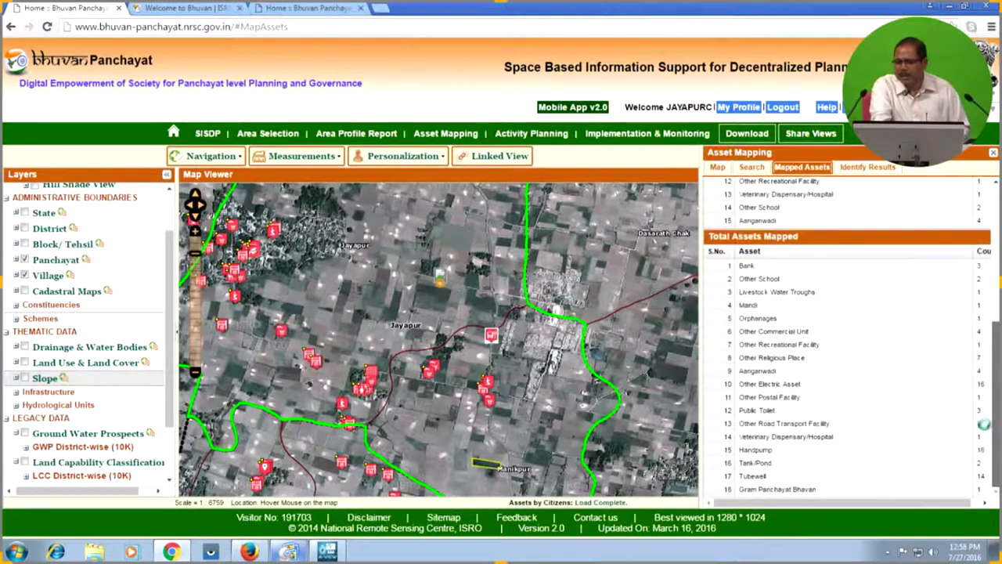
pyautogui.scroll(4, 982, 243)
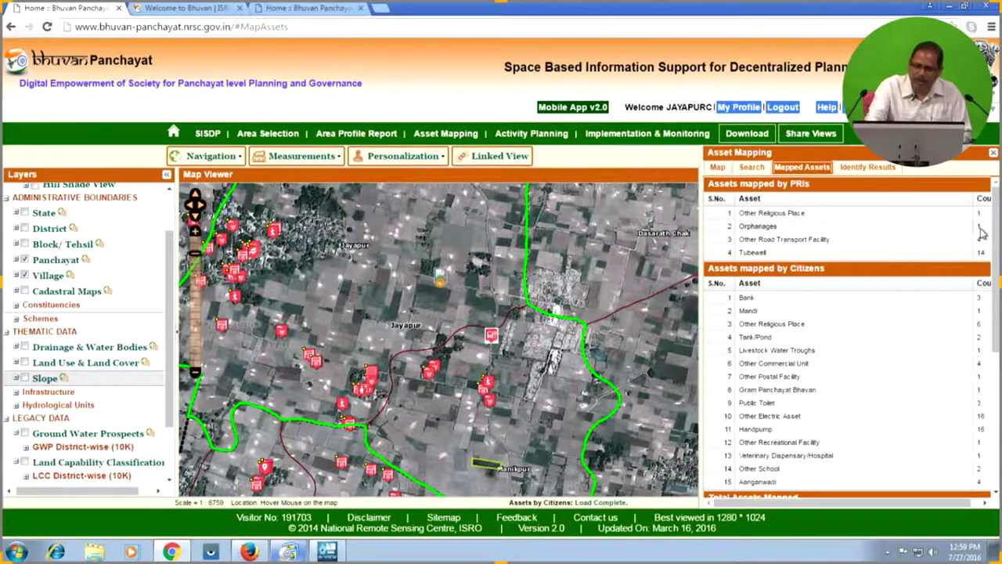
pyautogui.click(871, 168)
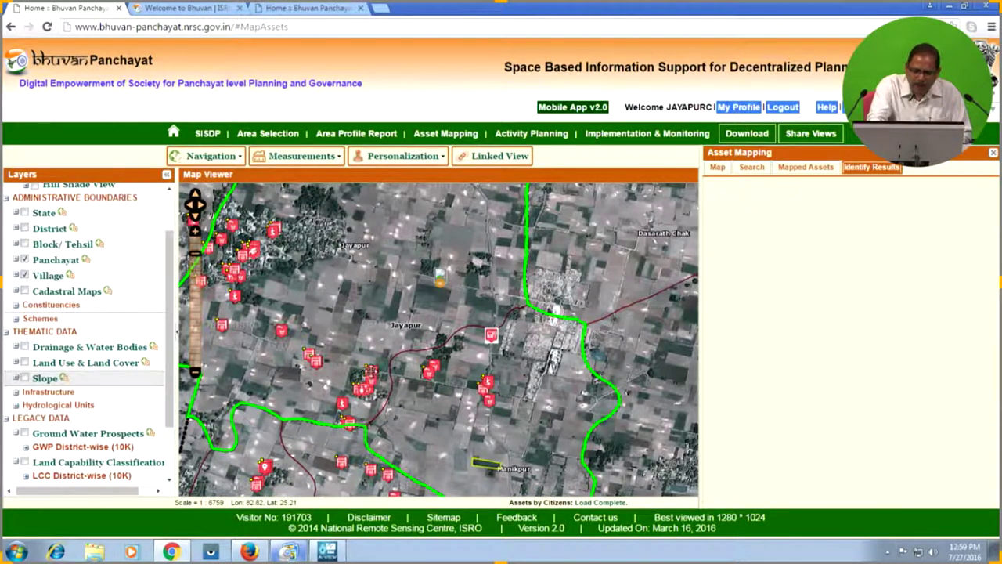
pyautogui.click(372, 375)
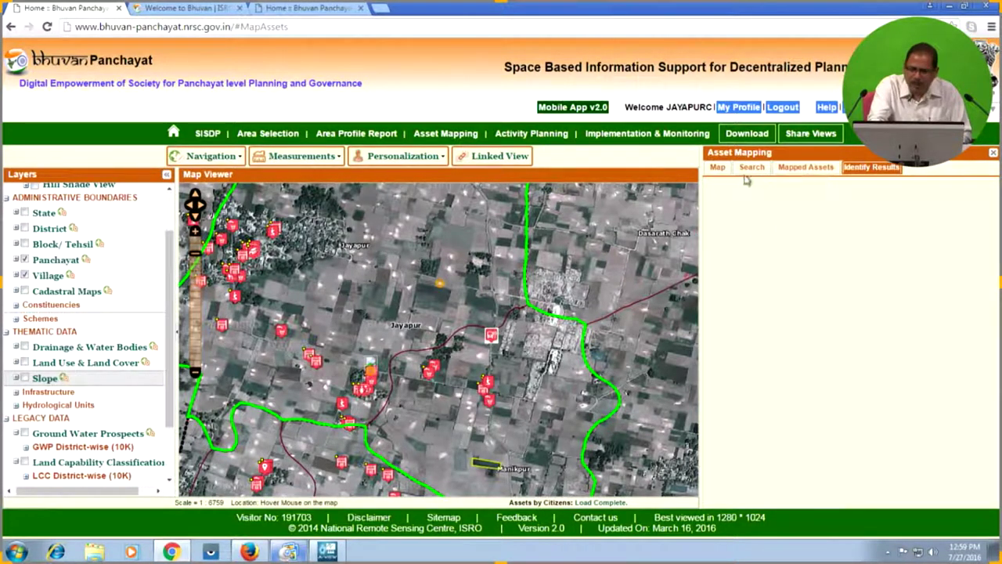
# Step: Check the asset categories, close the Asset Mapping panel, and reload the map page
pyautogui.click(715, 168)
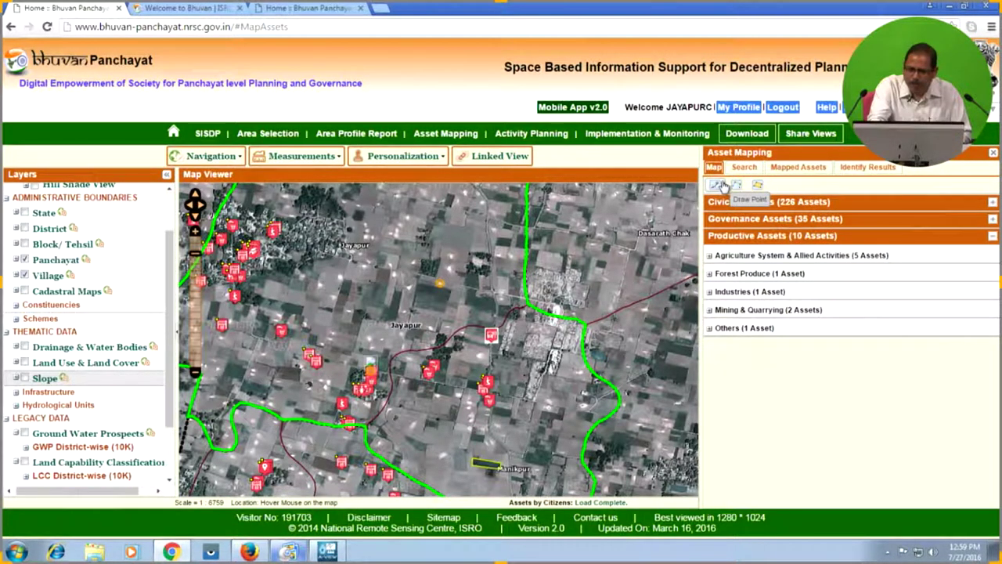
pyautogui.click(761, 185)
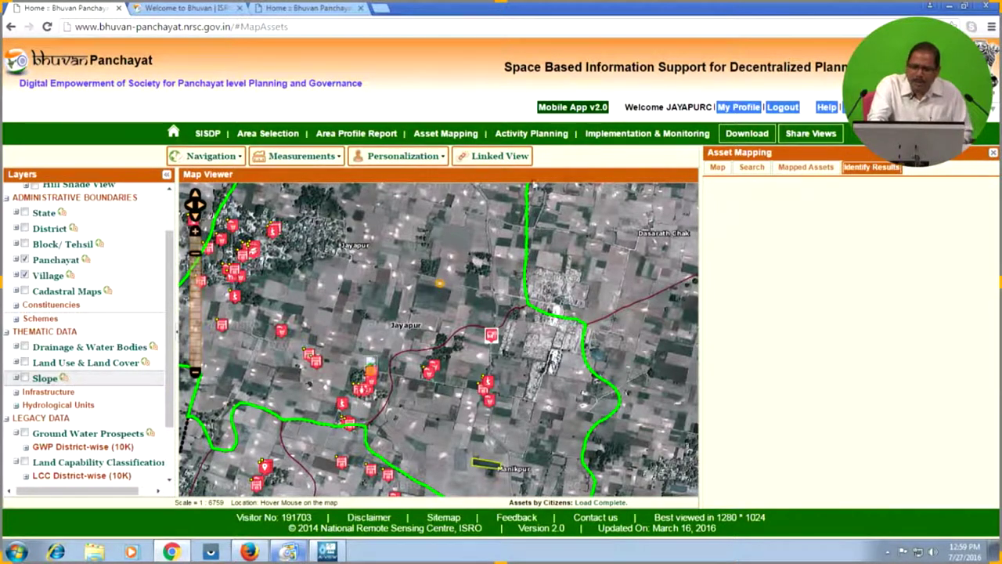
pyautogui.click(993, 153)
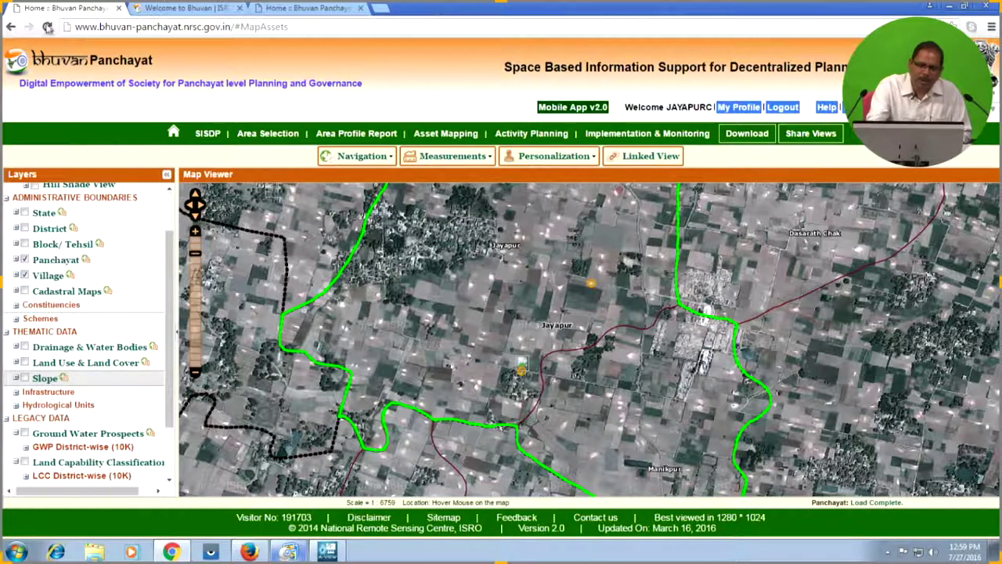
pyautogui.click(47, 26)
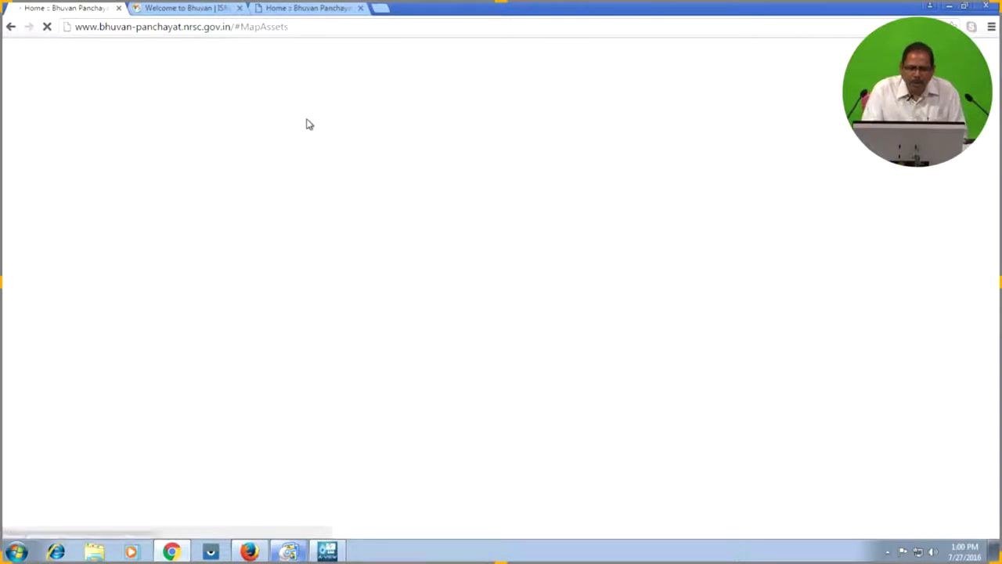
# Step: On the other Bhuvan Panchayat tab, log in with the panchayat username and password
pyautogui.click(297, 9)
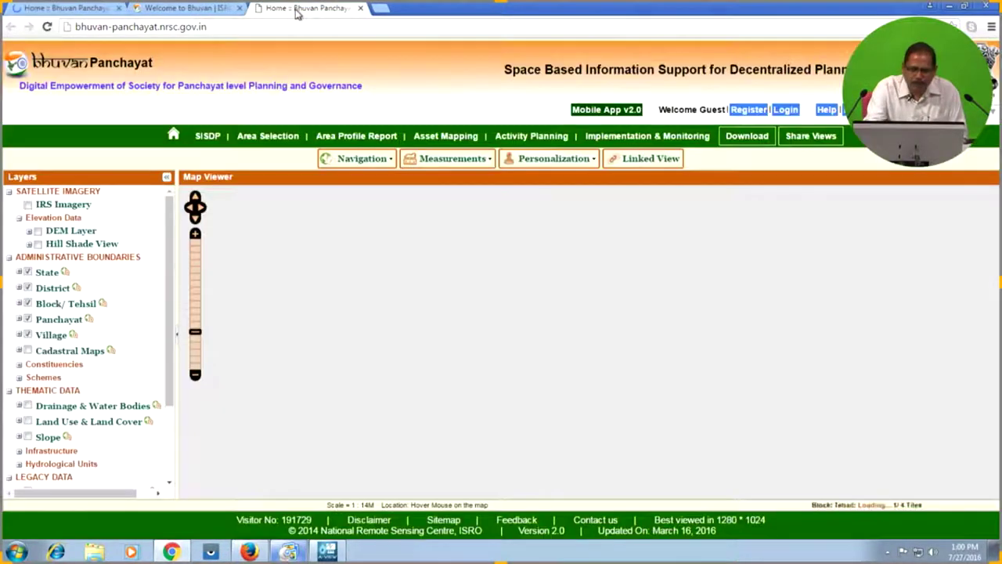
pyautogui.click(787, 111)
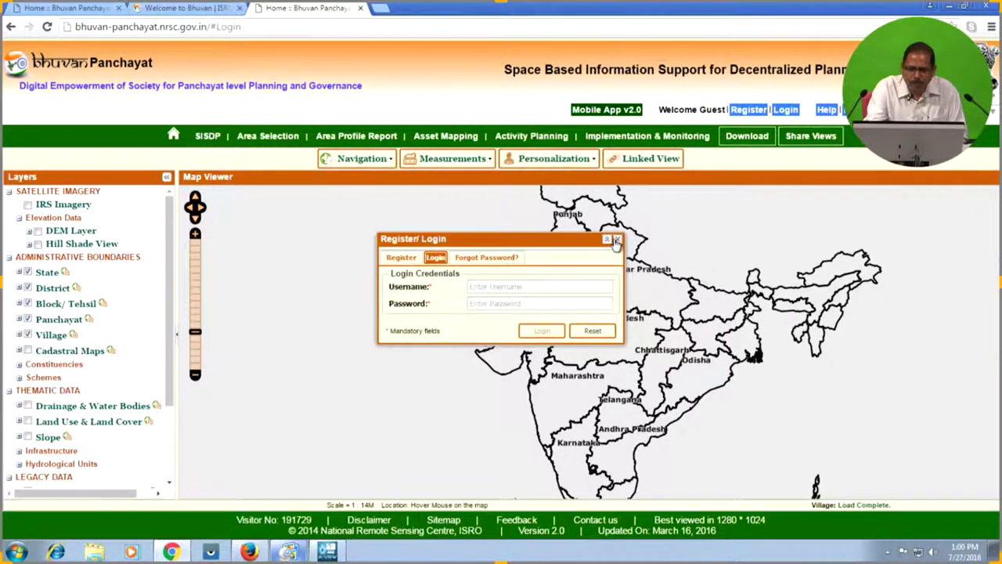
pyautogui.write('jayapurc')
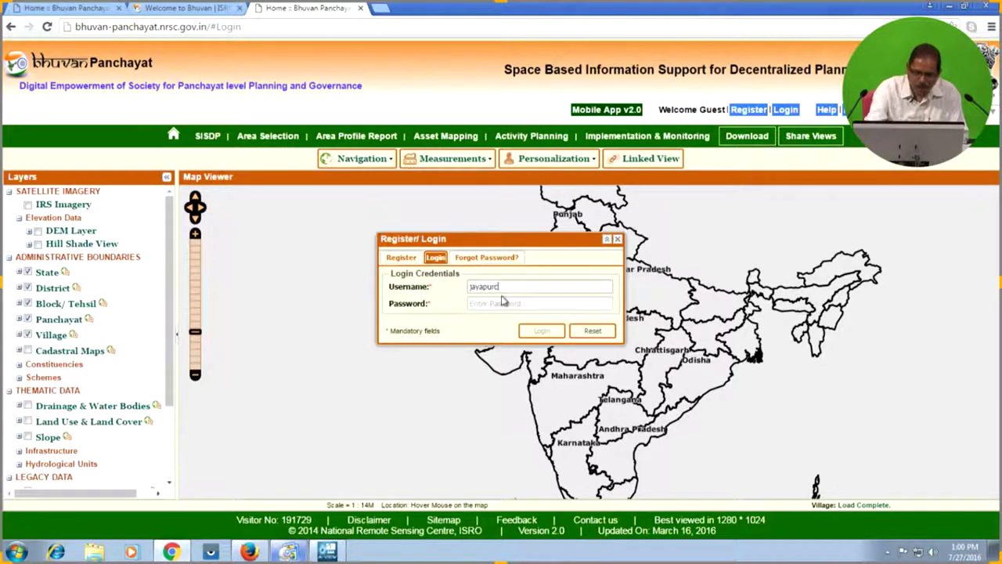
pyautogui.click(495, 306)
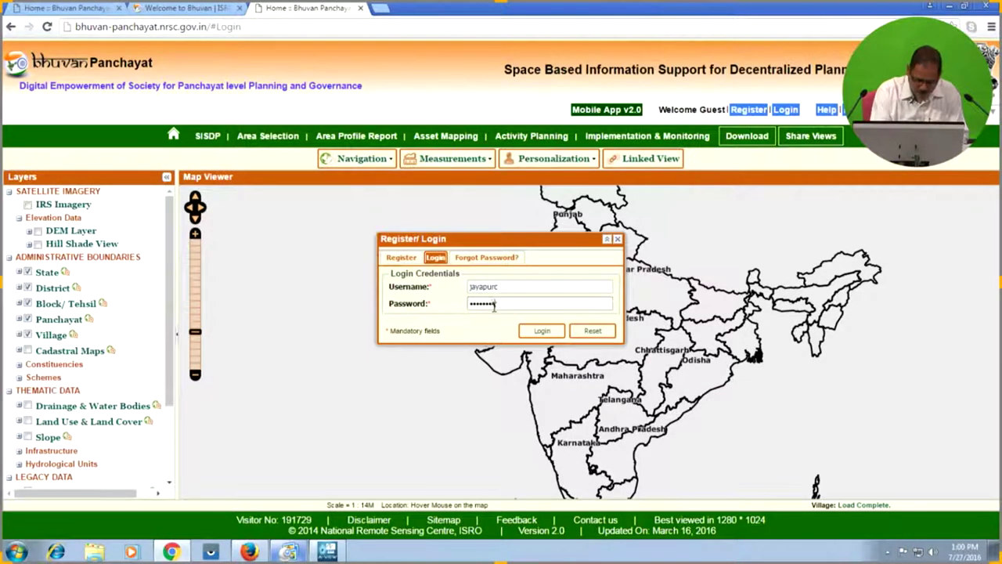
pyautogui.click(534, 332)
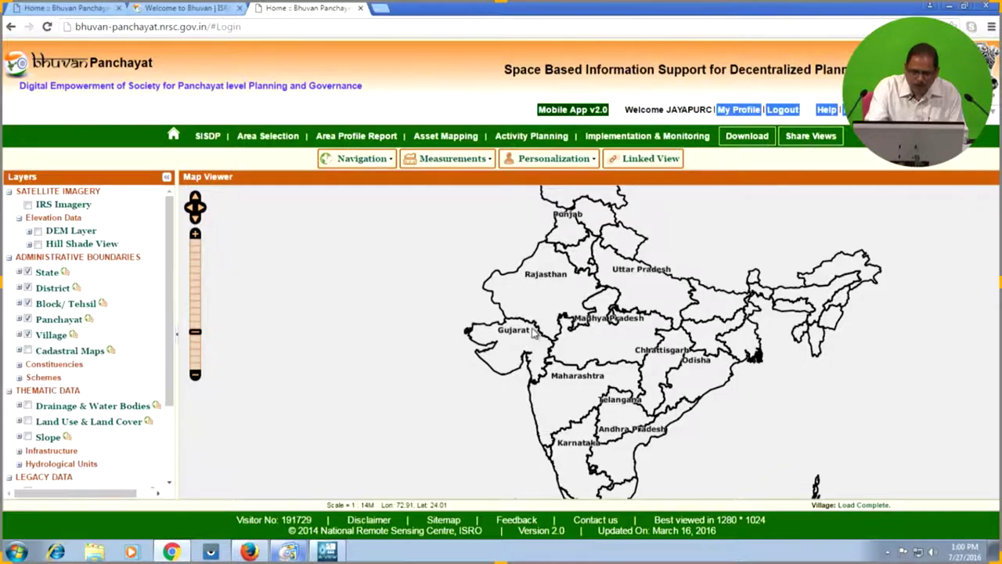
# Step: Turn on the IRS Imagery layer, pan the Jayapur view slightly, and open Asset Mapping options
pyautogui.click(28, 204)
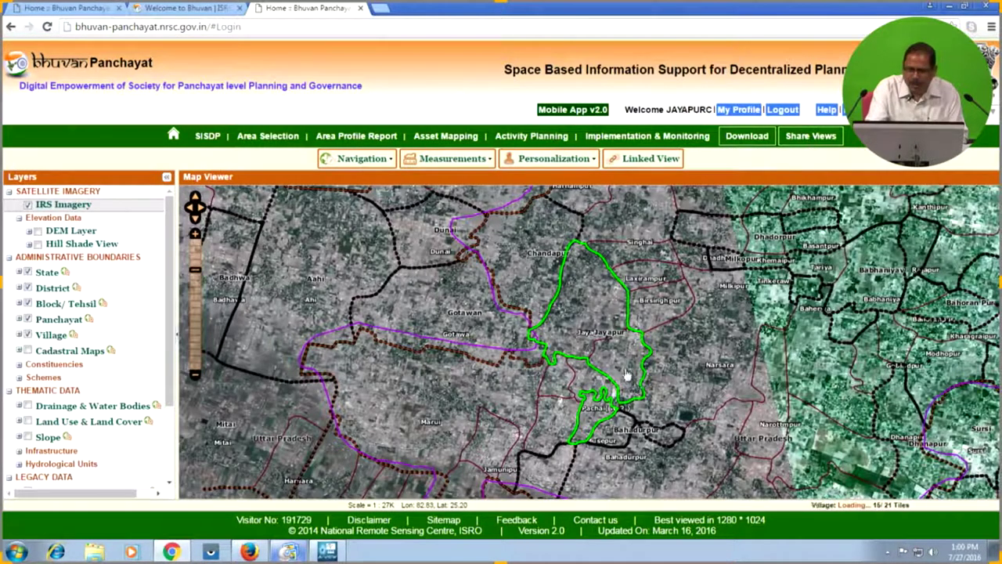
pyautogui.scroll(1, 627, 374)
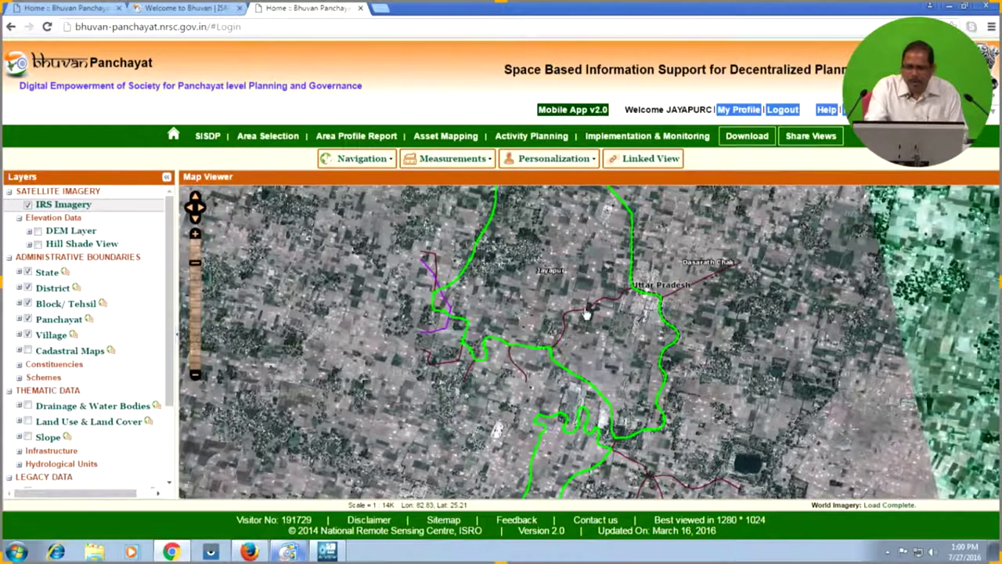
pyautogui.moveTo(588, 315); pyautogui.dragTo(575, 376)
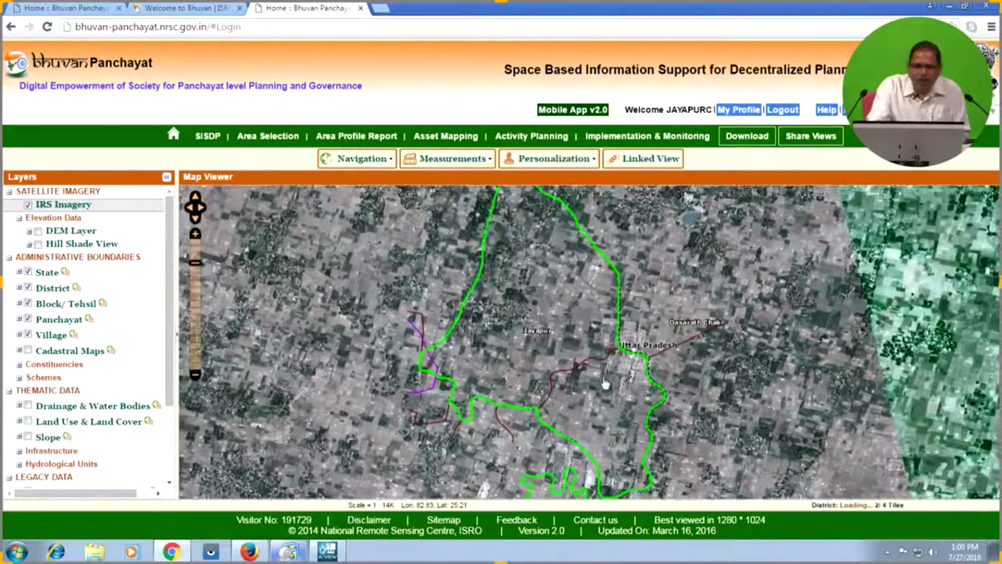
pyautogui.click(441, 137)
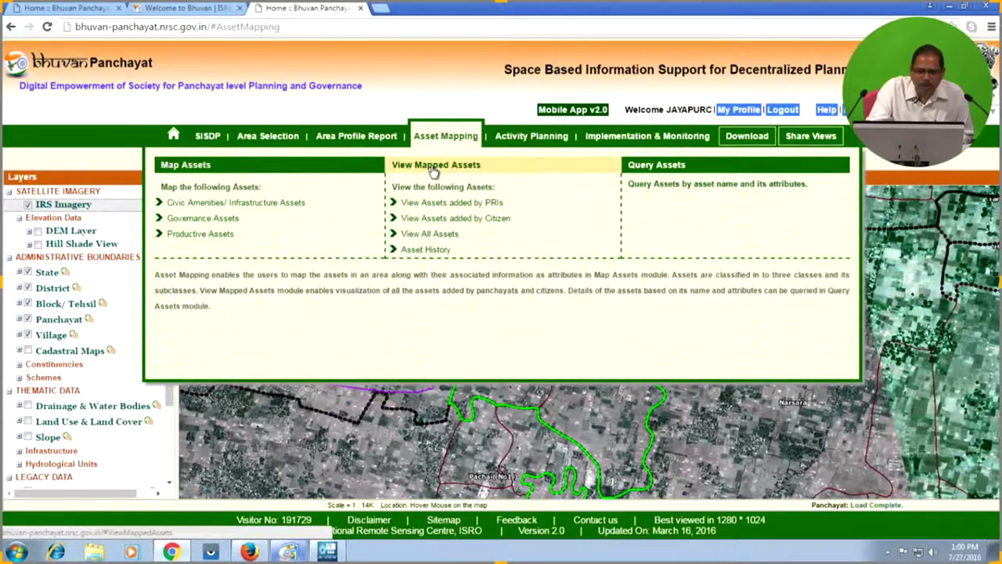
# Step: Display mapped asset markers across Jayapur, switch to Identify Results, and reopen the Asset Mapping options
pyautogui.click(433, 168)
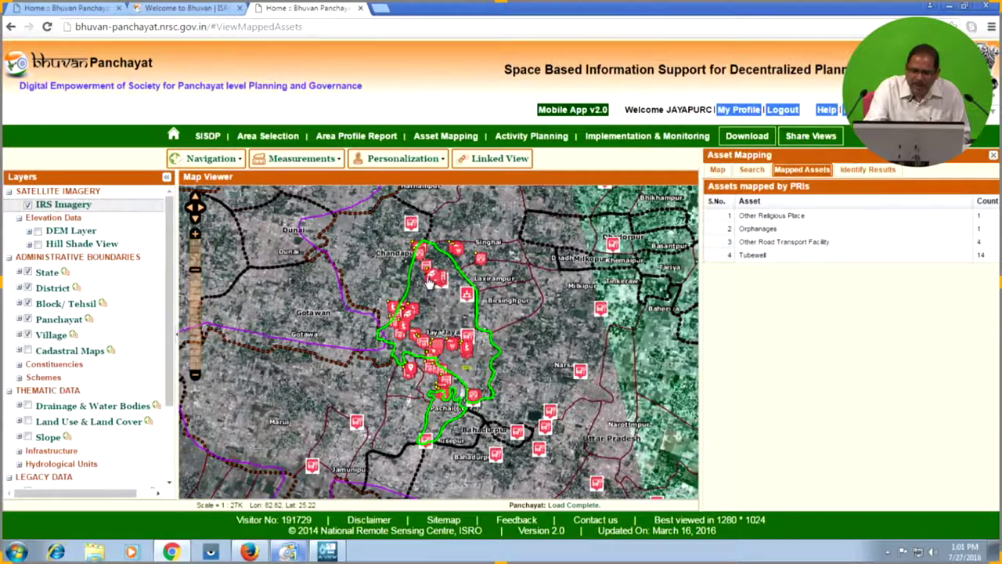
pyautogui.scroll(2, 430, 283)
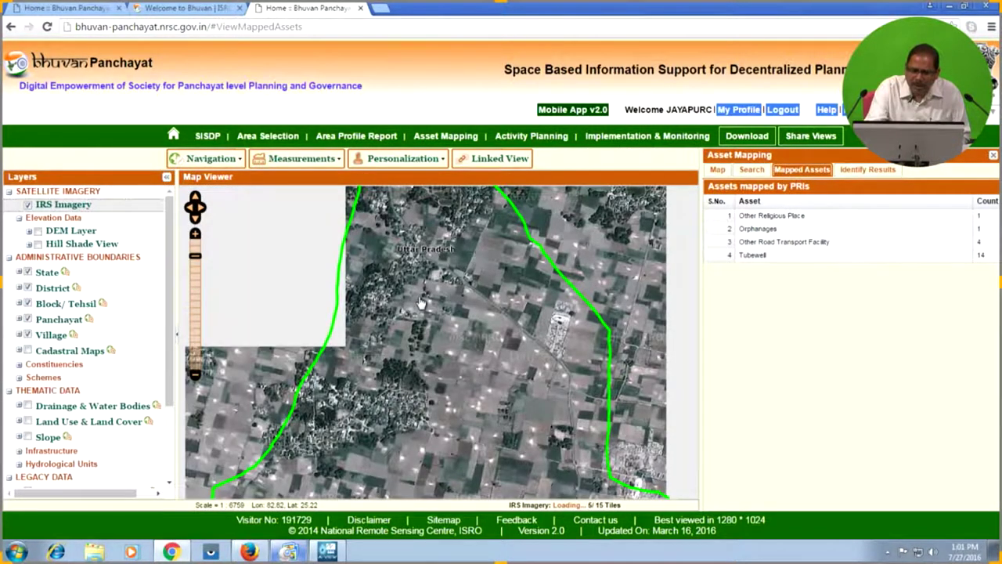
pyautogui.scroll(-1, 421, 306)
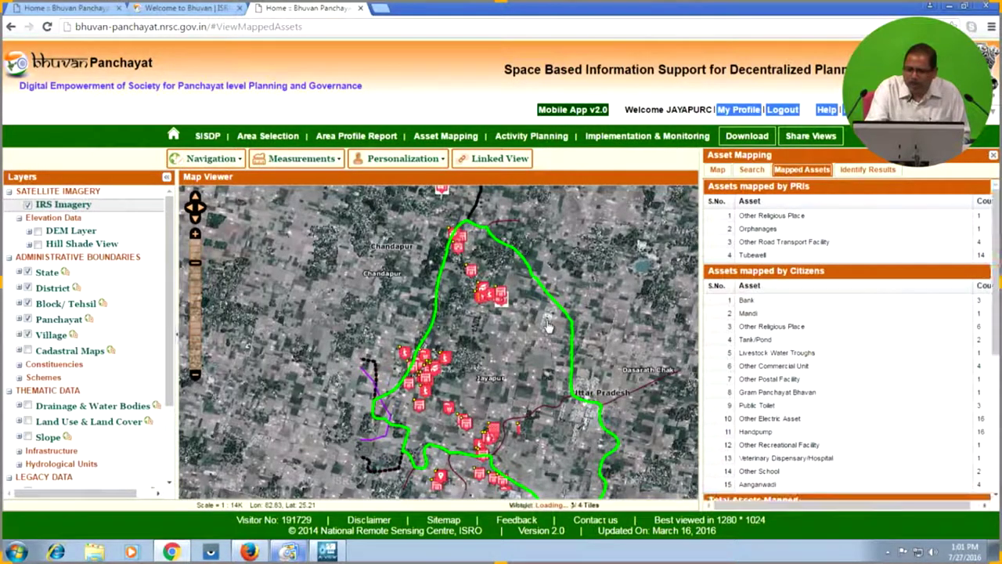
pyautogui.click(860, 172)
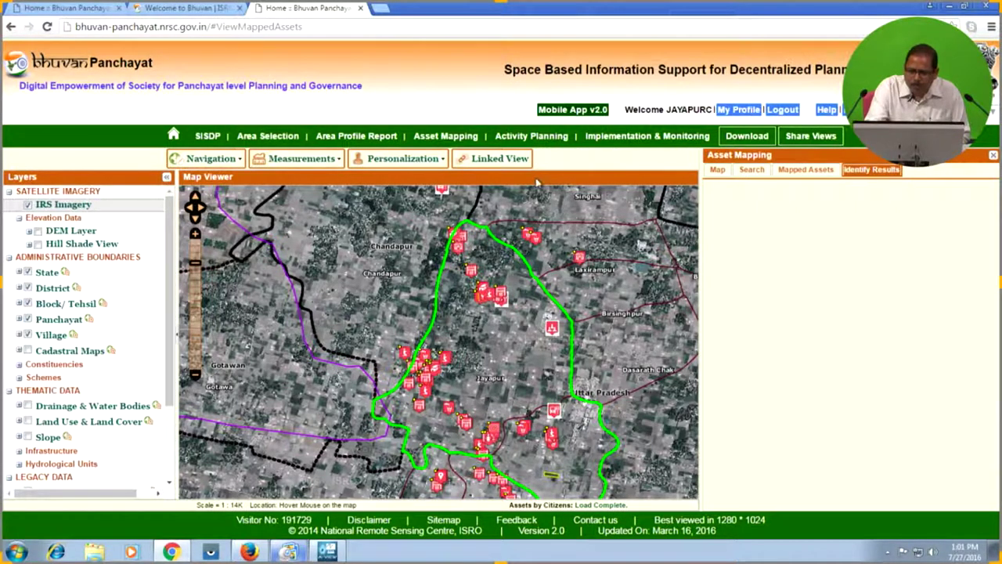
pyautogui.click(458, 146)
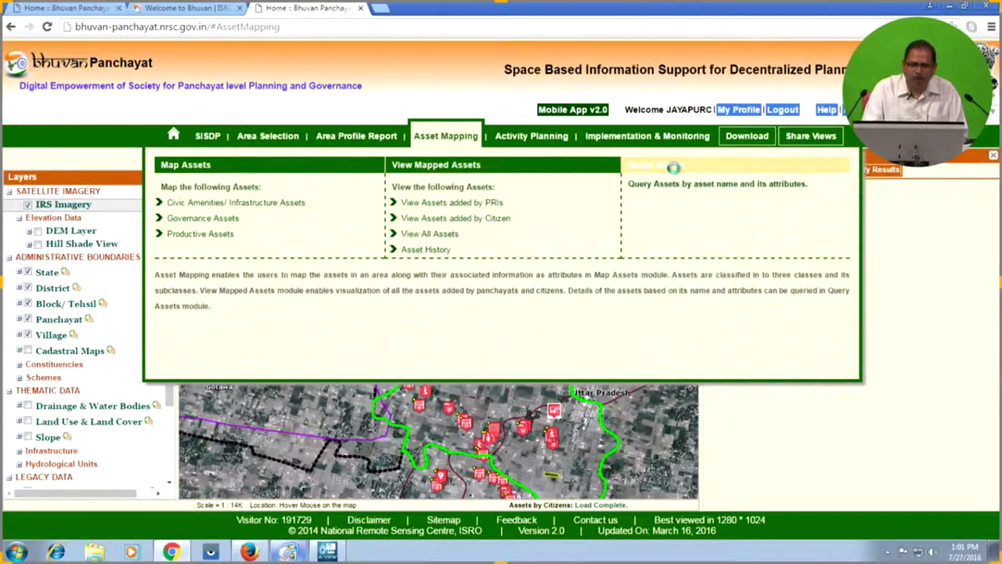
# Step: On the first page, enable the IRS Imagery layer under Jayapur and open the Download section
pyautogui.click(94, 9)
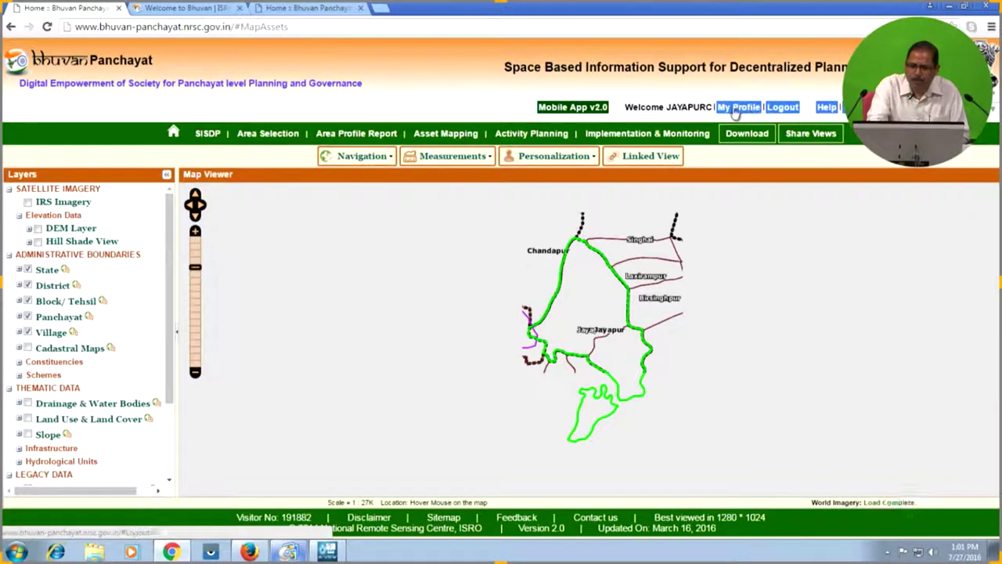
pyautogui.click(431, 138)
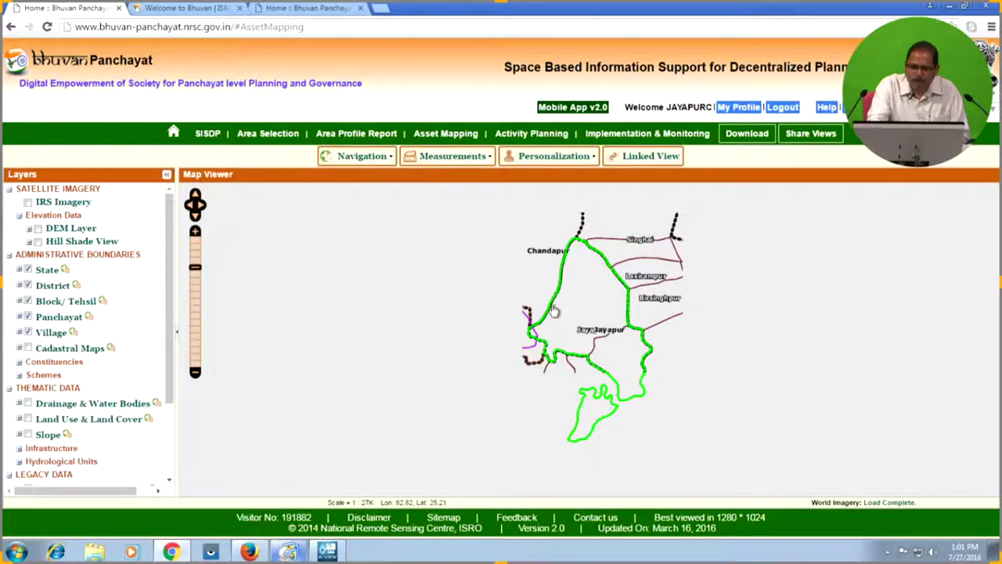
pyautogui.click(28, 202)
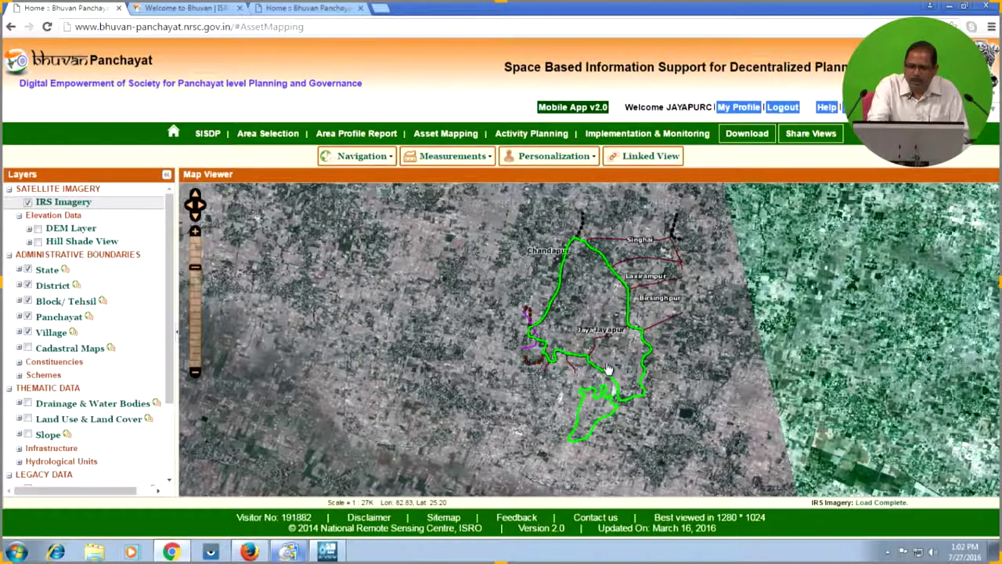
pyautogui.scroll(2, 606, 368)
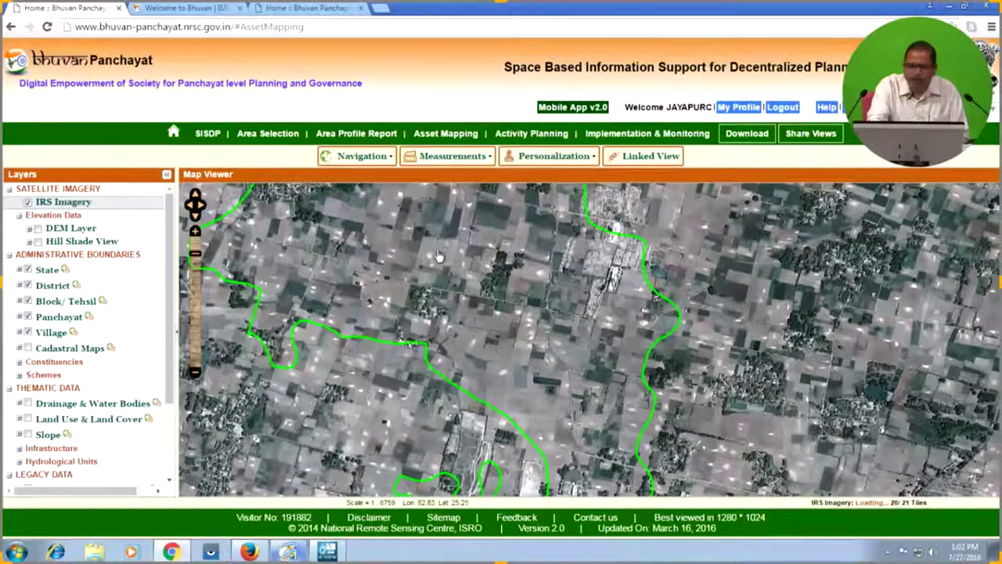
pyautogui.moveTo(457, 141)
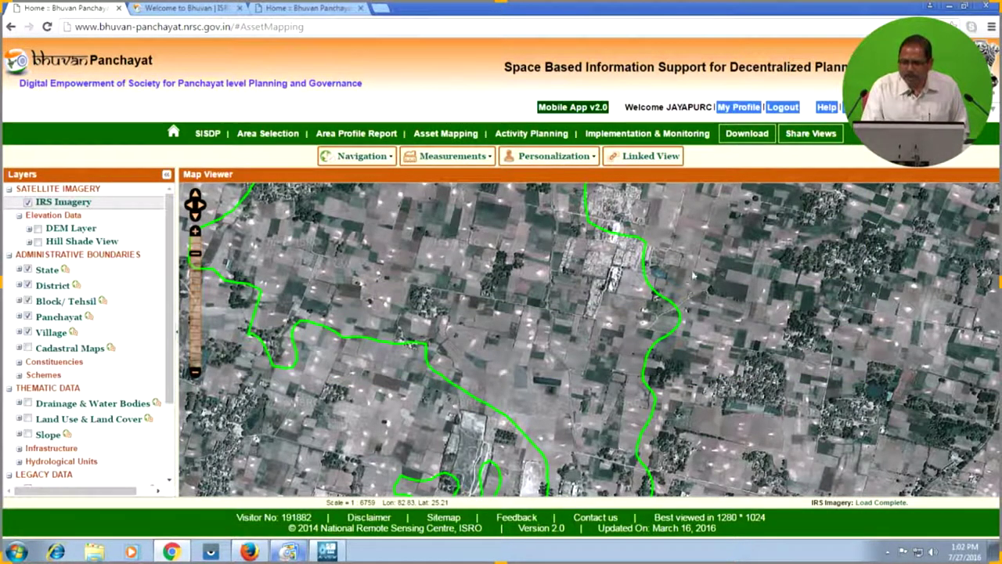
pyautogui.click(748, 135)
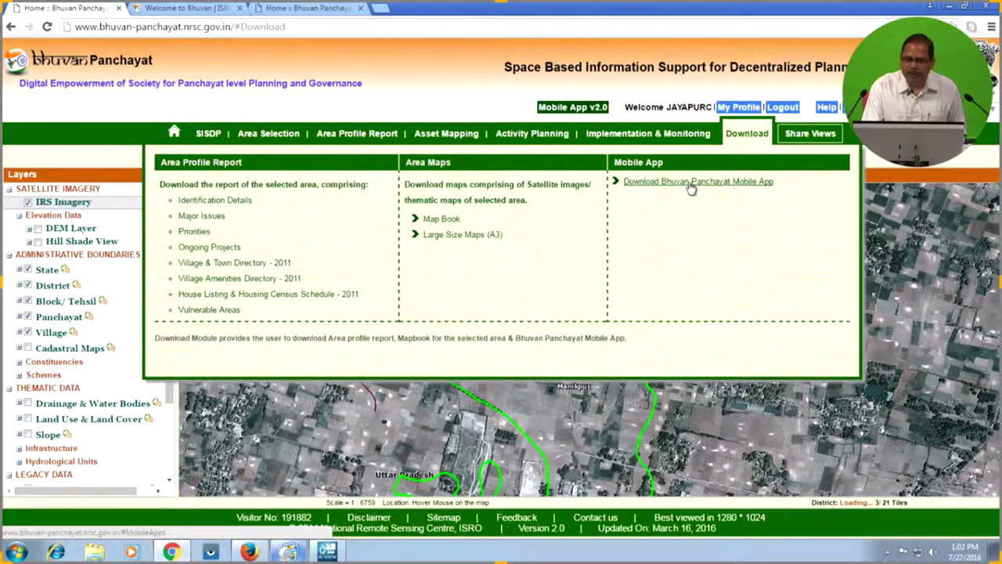
# Step: Set up a Jayapur Map Book with Cadastral Maps and Drainage & Waterbodies layers and print it
pyautogui.click(440, 221)
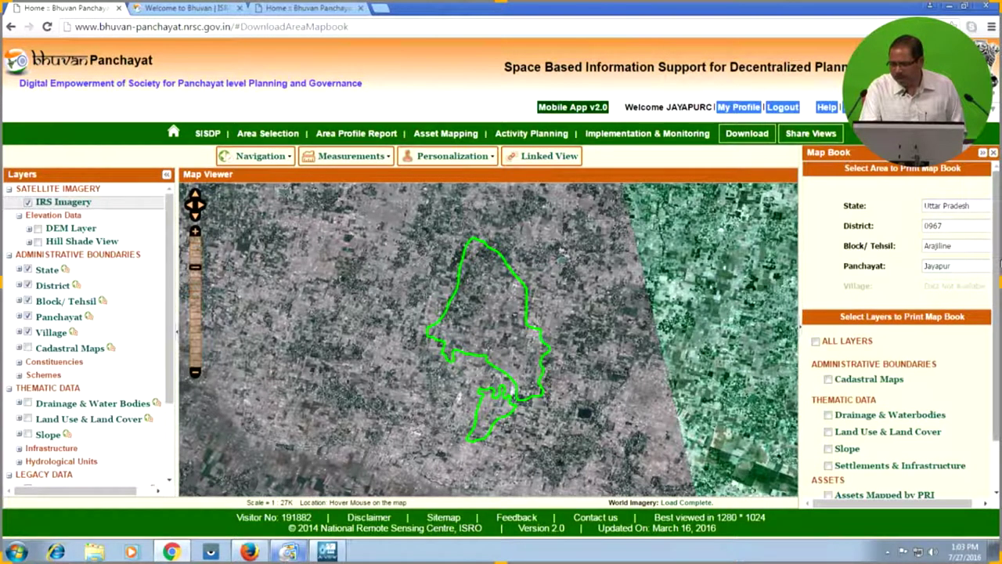
pyautogui.scroll(-2, 998, 274)
pyautogui.scroll(-3, 998, 278)
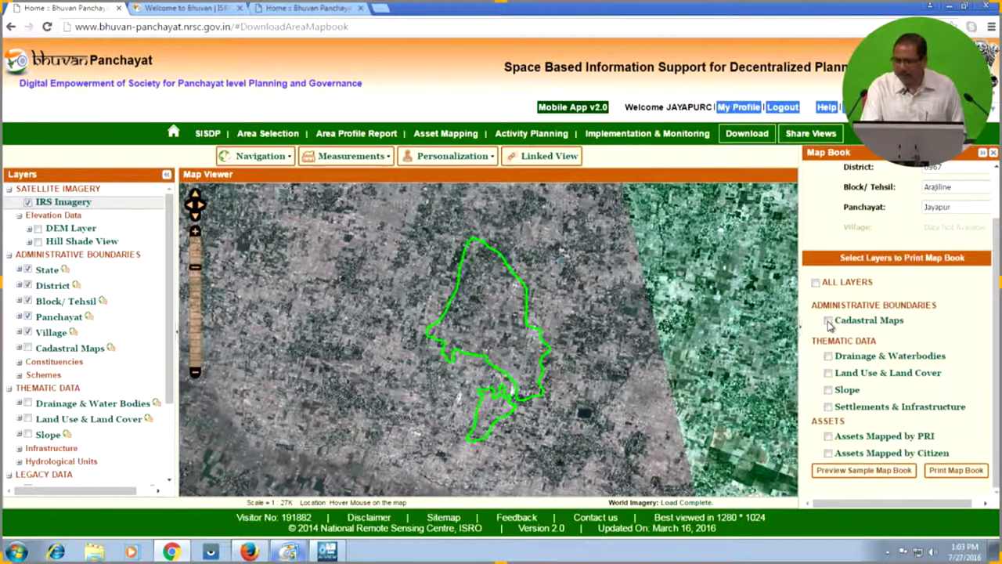
pyautogui.click(828, 322)
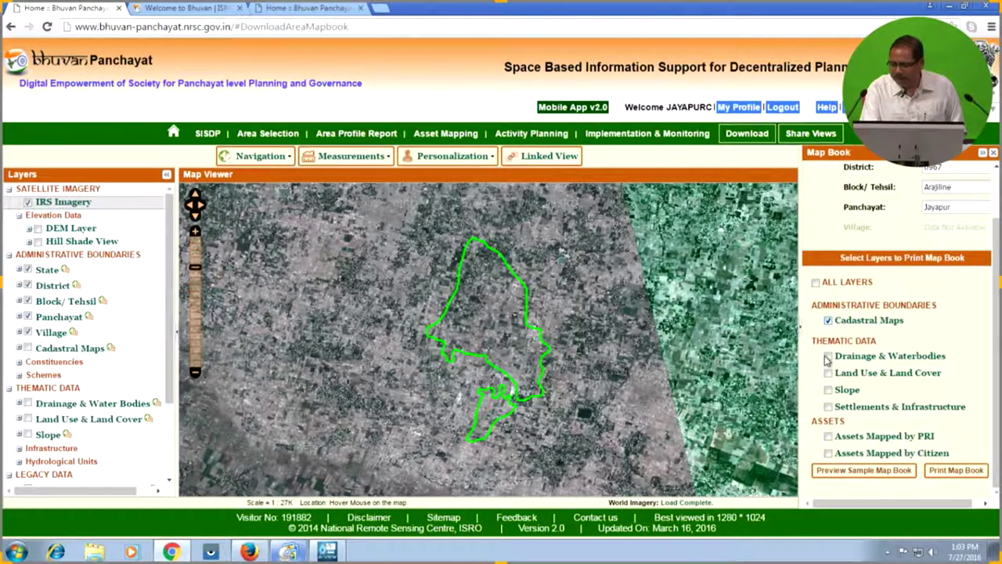
pyautogui.click(829, 357)
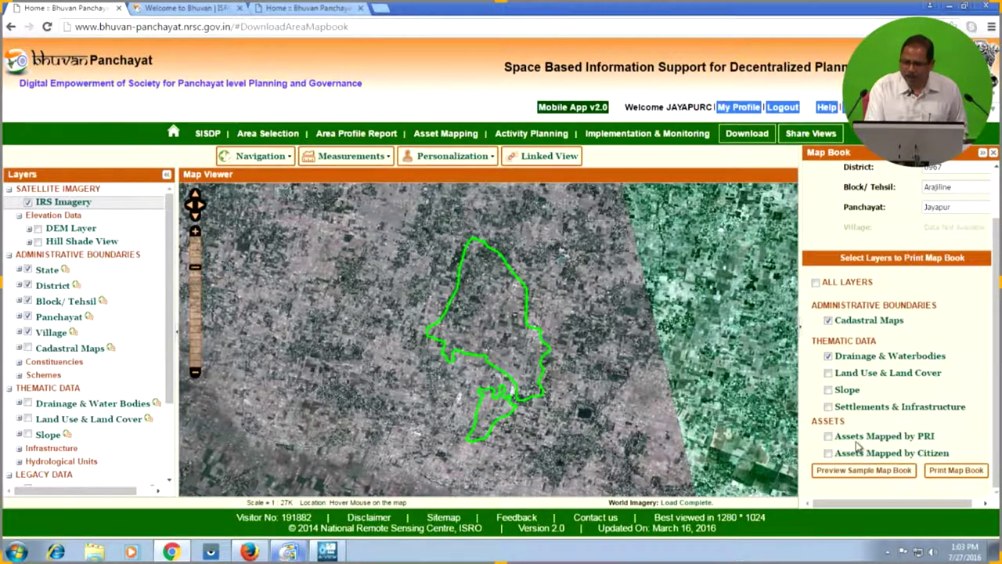
pyautogui.click(734, 135)
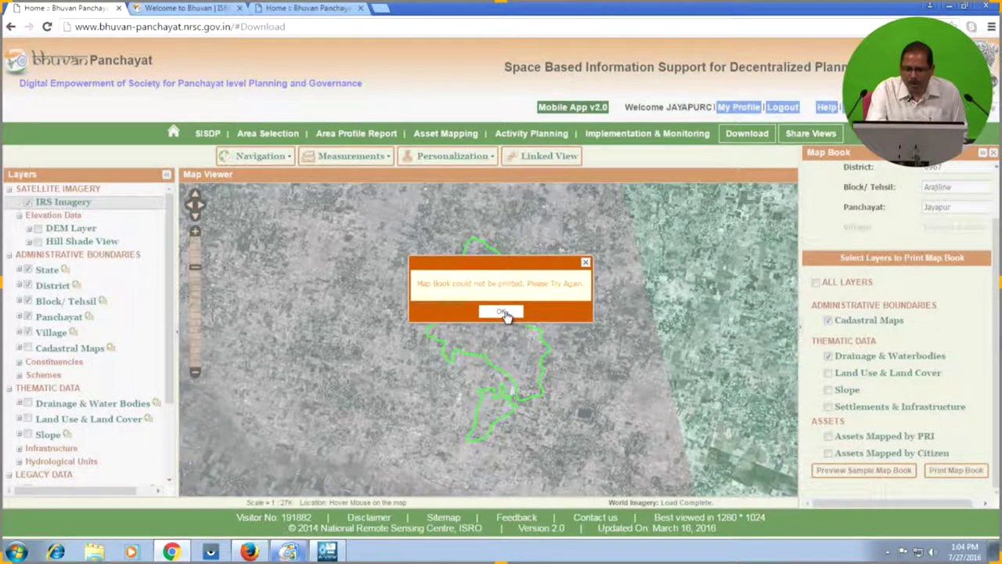
# Step: Dismiss the Map Book print failure alert and close the Map Book setup panel
pyautogui.click(501, 312)
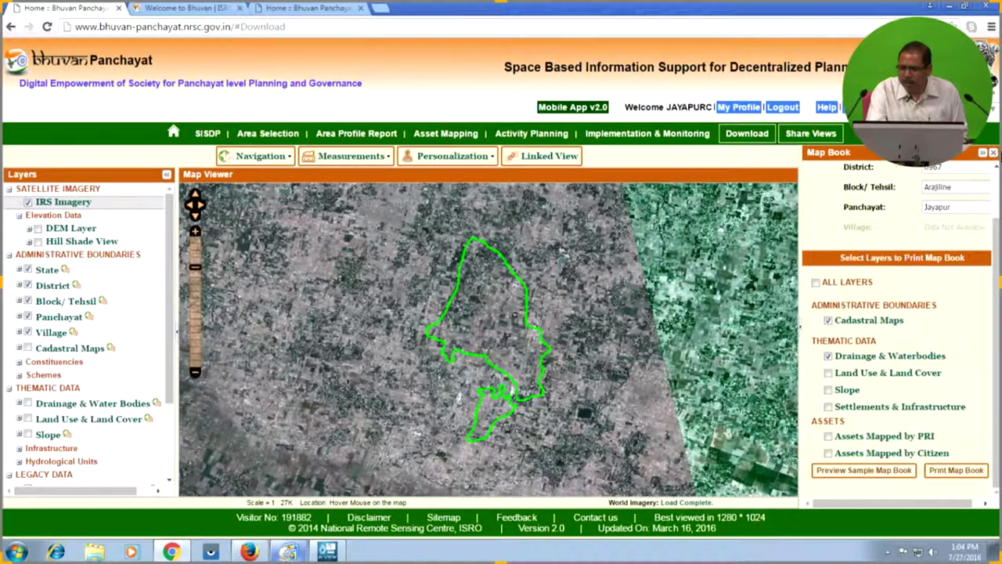
pyautogui.click(992, 152)
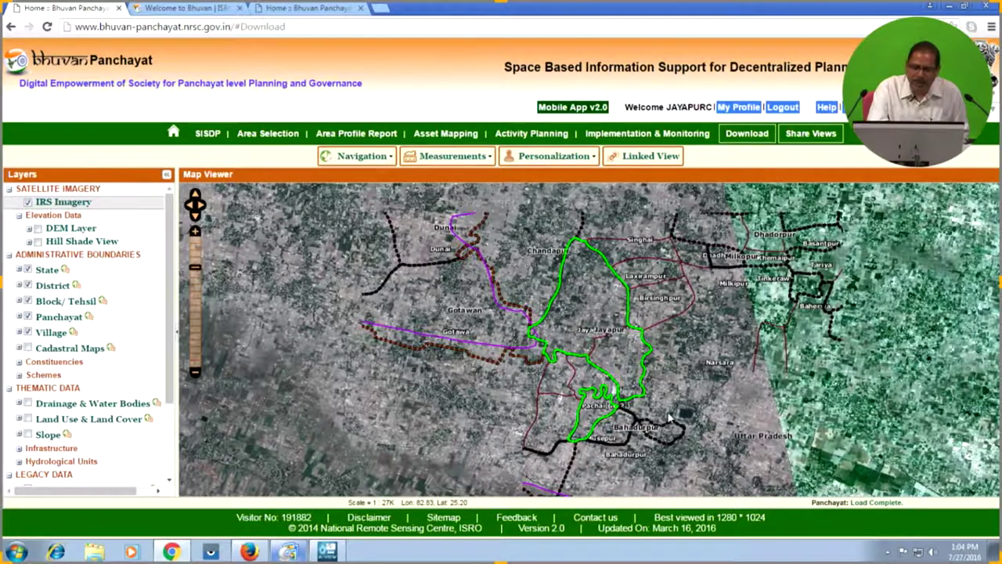
pyautogui.scroll(1, 669, 418)
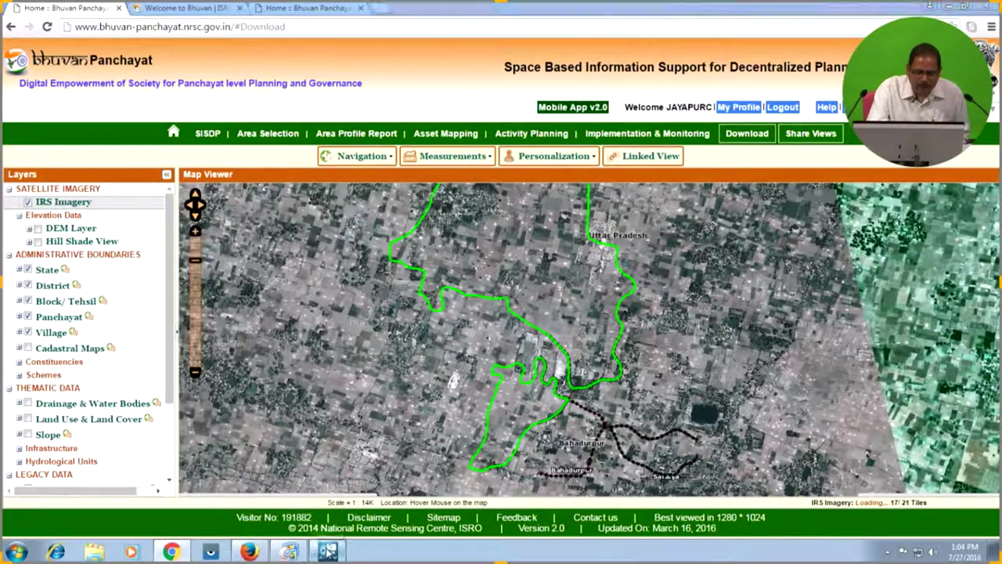
# Step: In A-VIEW, stop desktop sharing, check attendees' questions, and show the Decentralized Planning in India slide
pyautogui.click(329, 552)
pyautogui.click(624, 367)
pyautogui.click(137, 97)
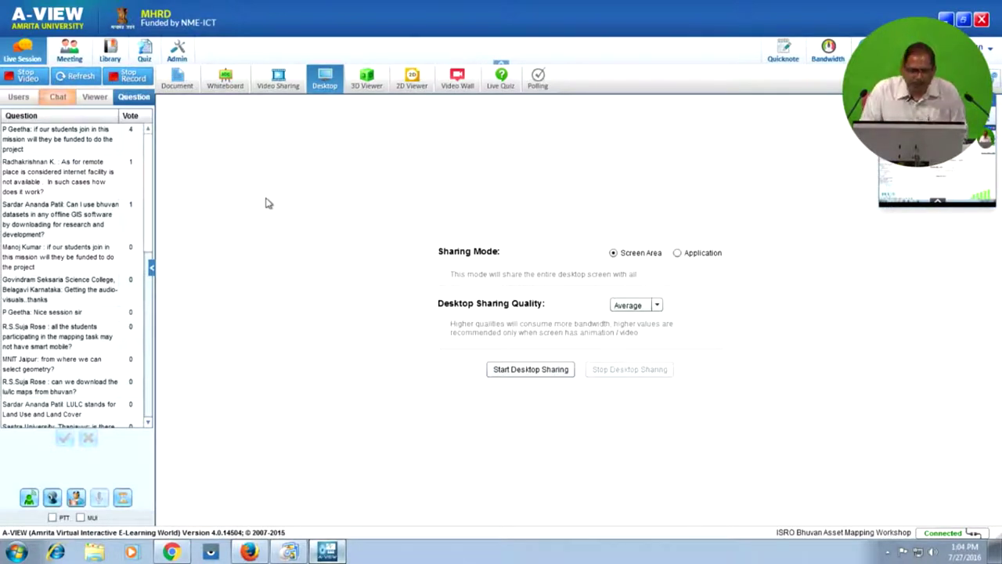
pyautogui.click(191, 89)
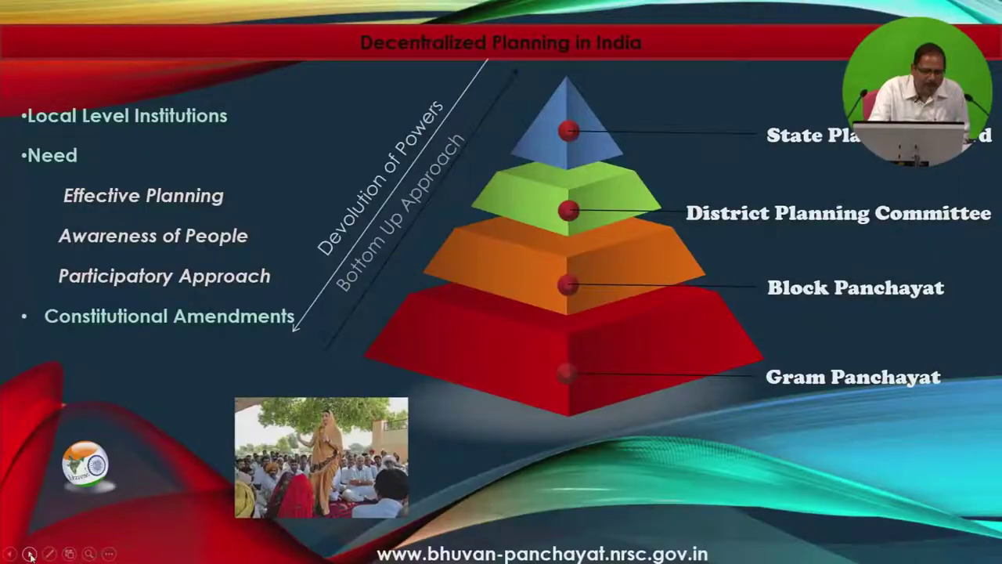